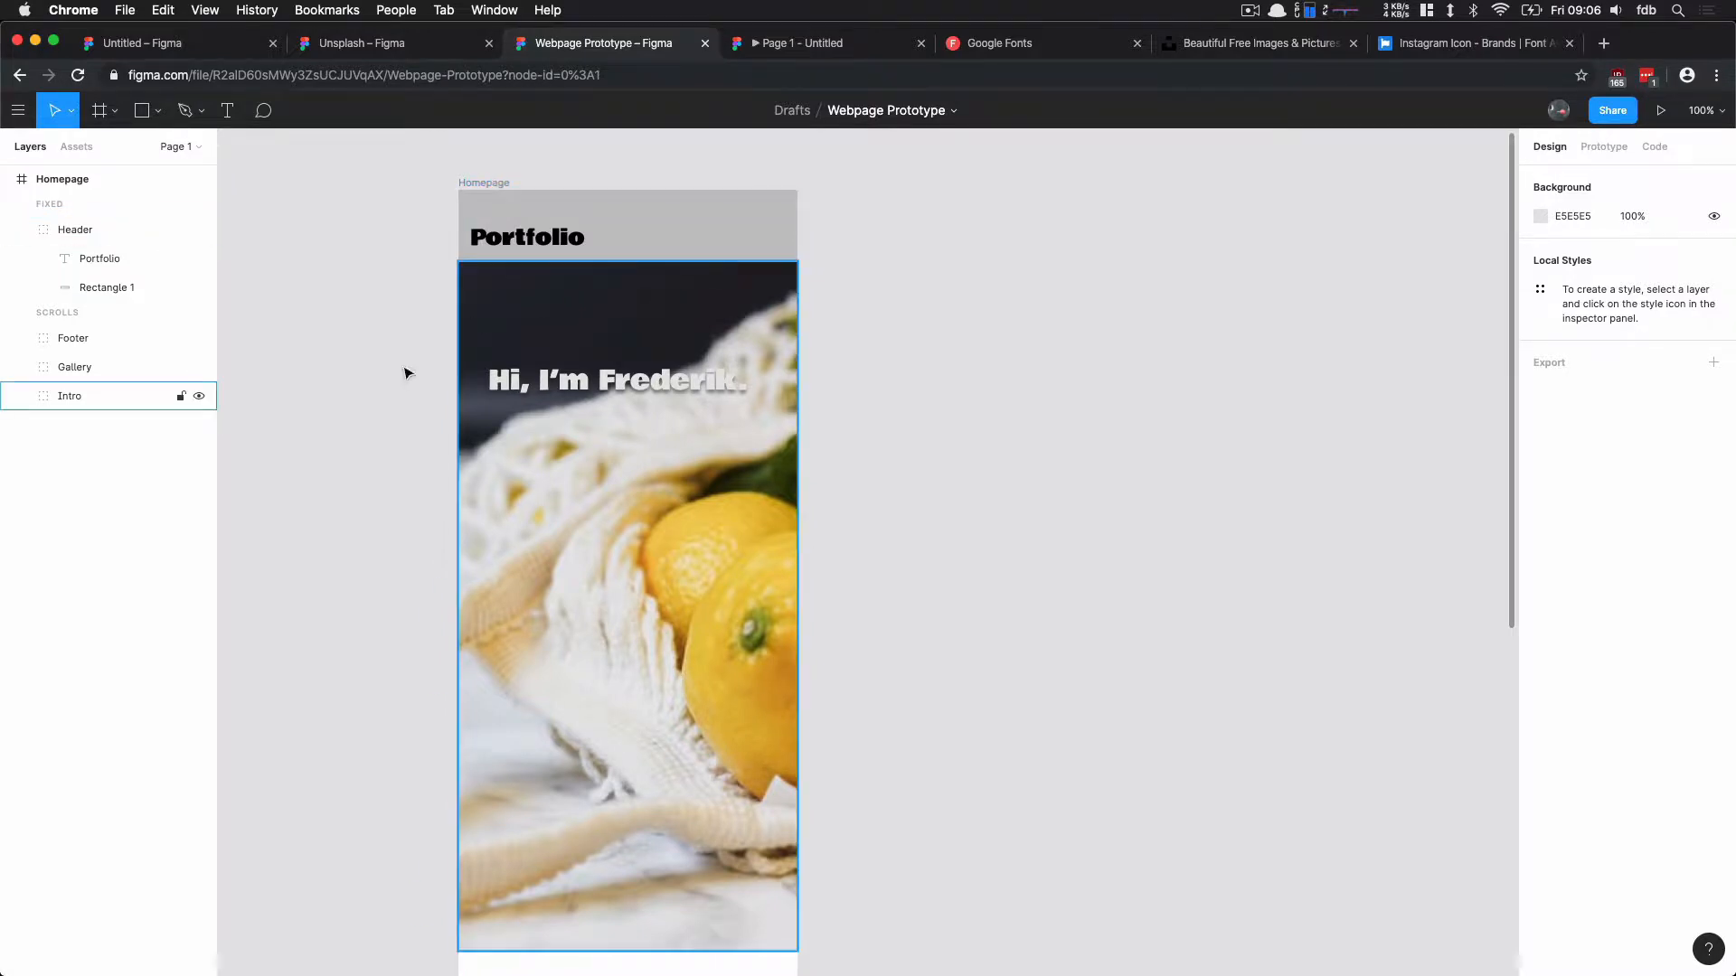
Step: Examine the Gallery group's two items and the photo, title and year layers inside Gallery Item 1
scroll(406, 479, "down", 8)
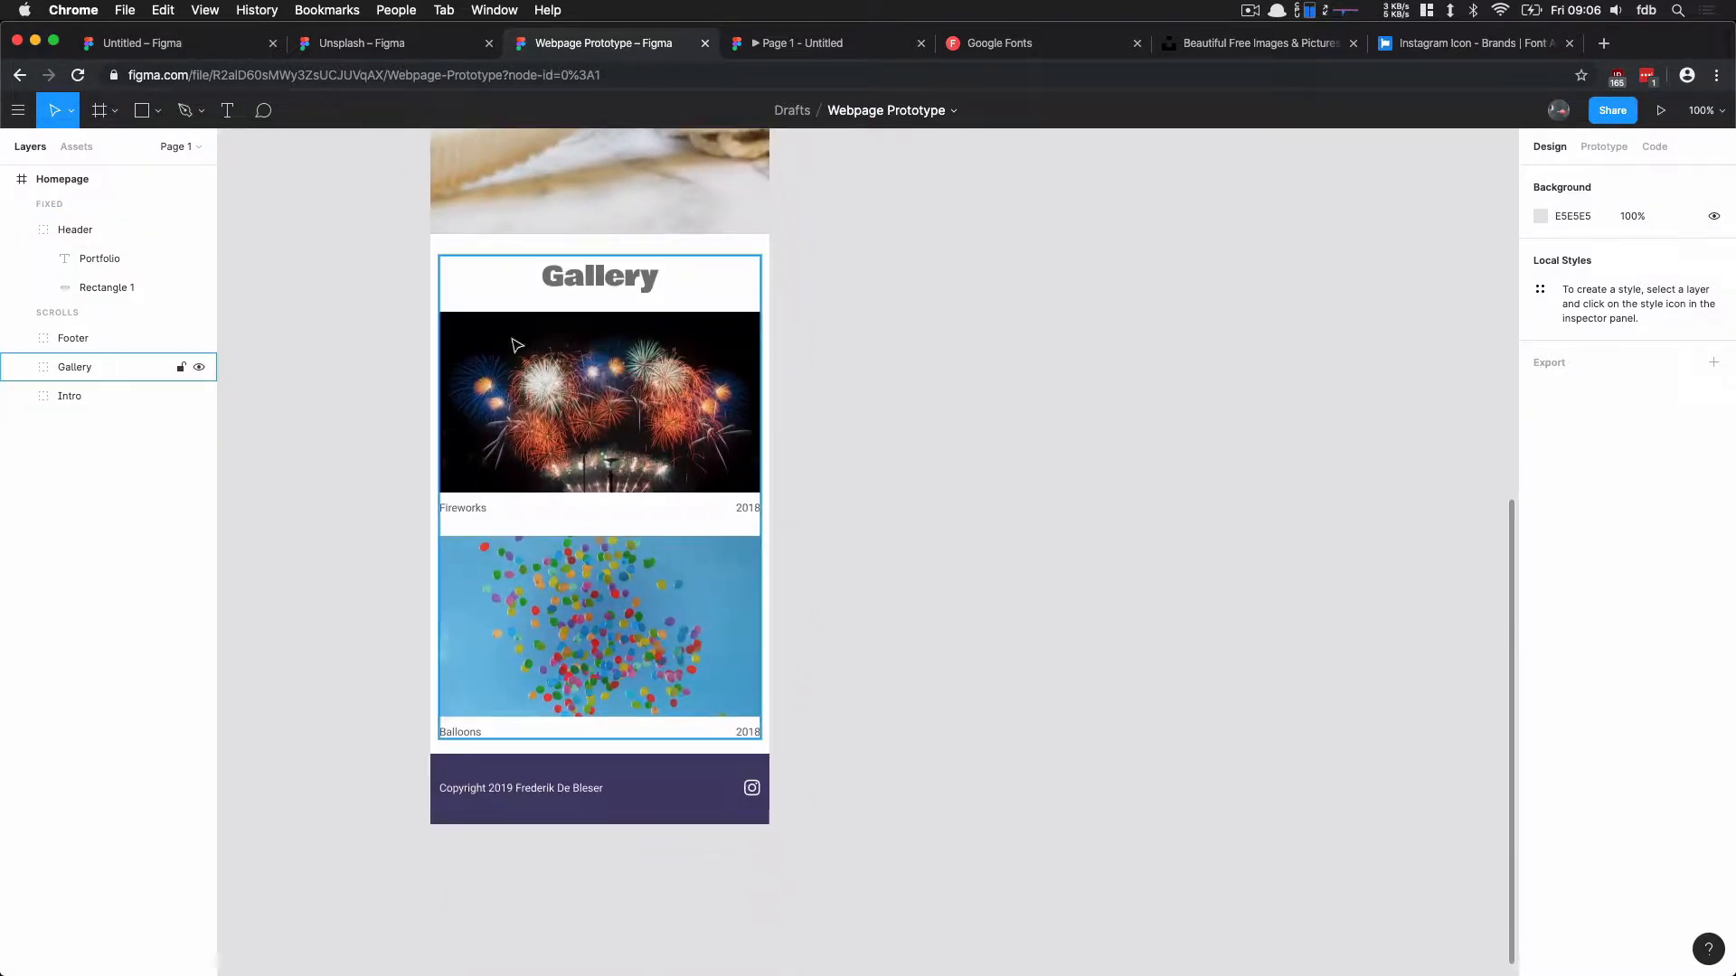
left_click(657, 425)
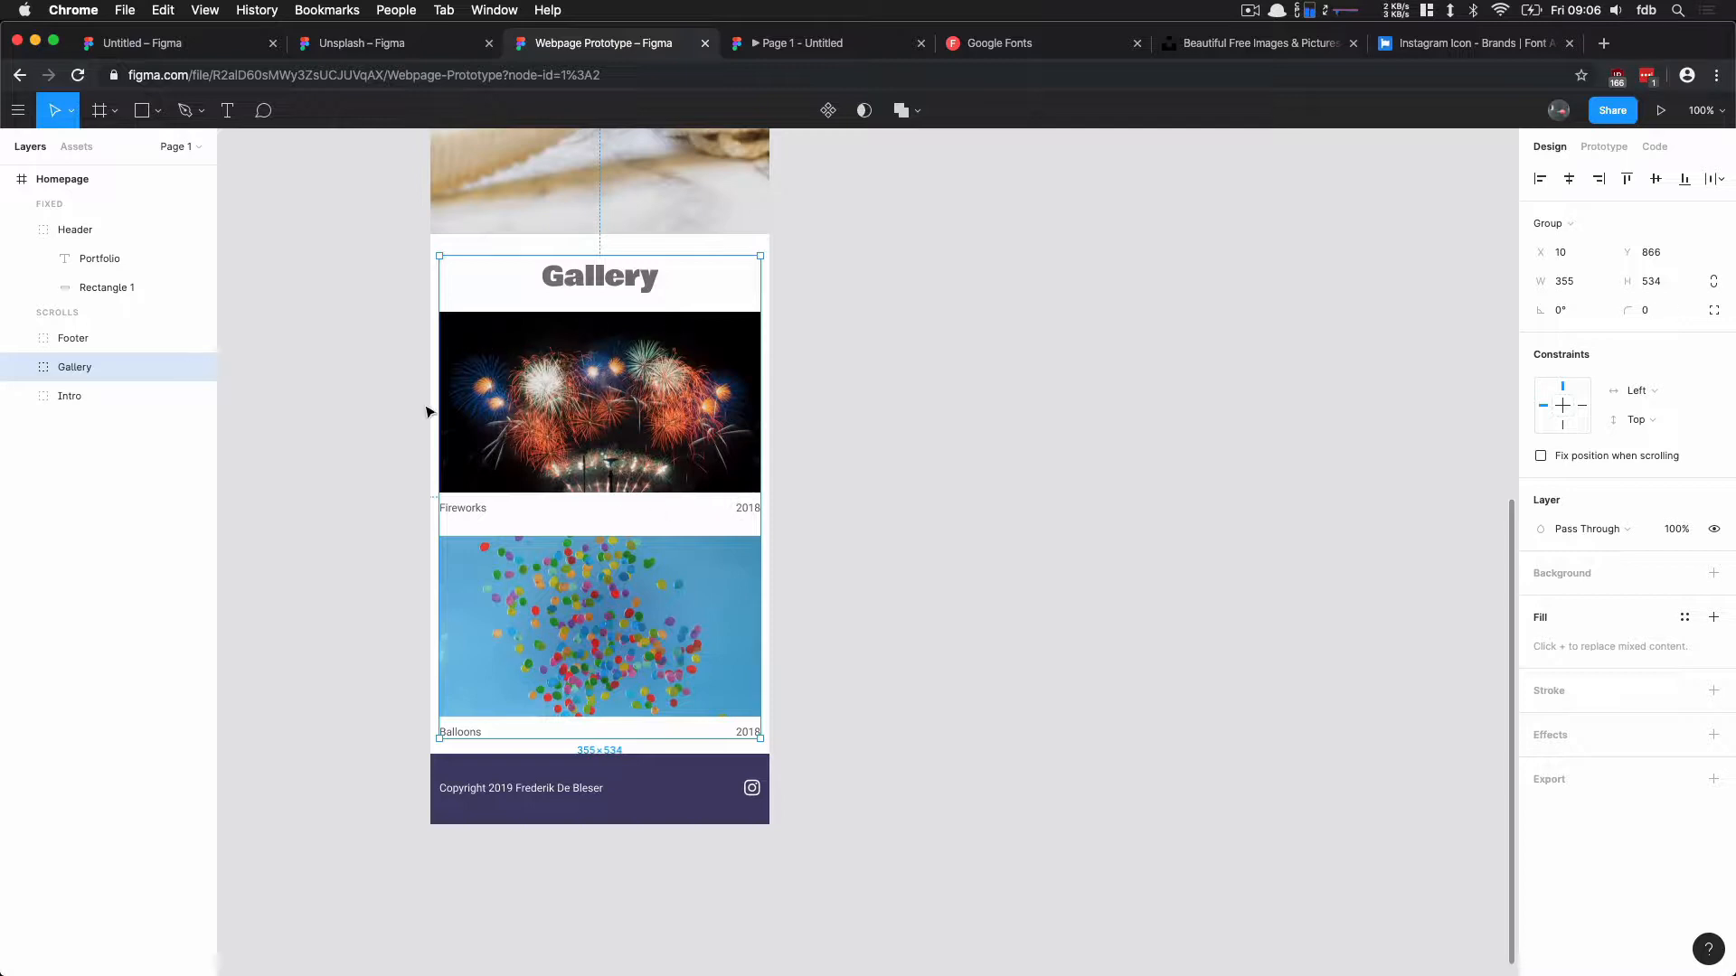
left_click(21, 367)
left_click(85, 424)
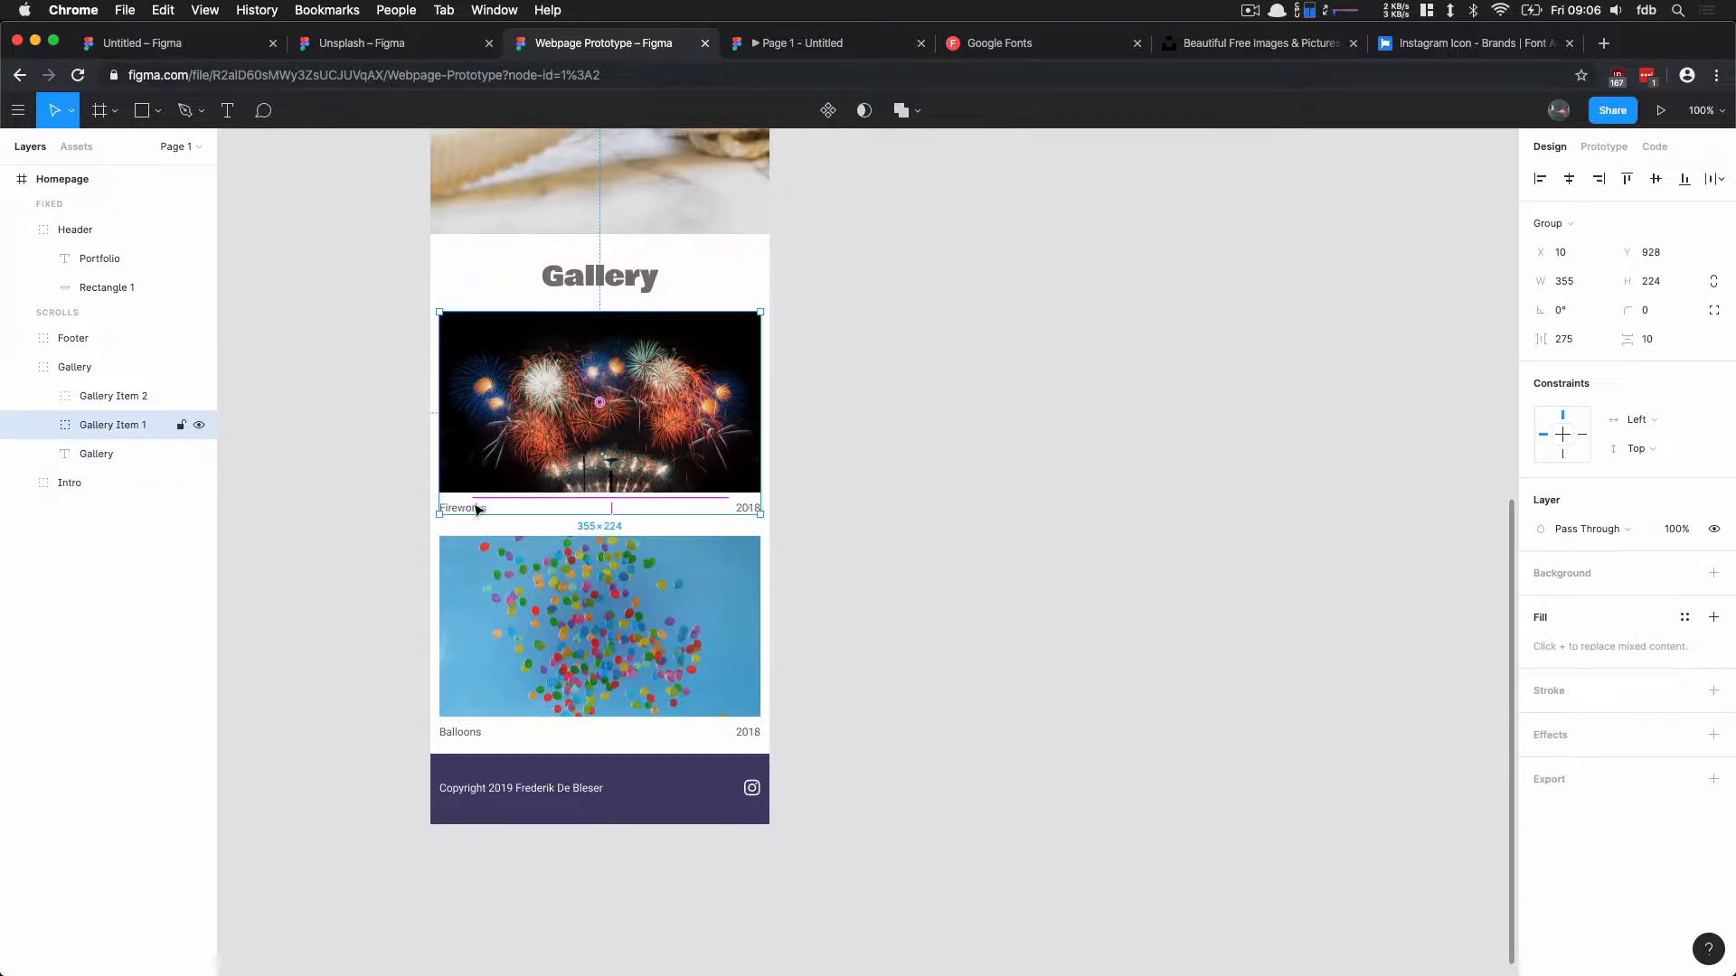
left_click(751, 509)
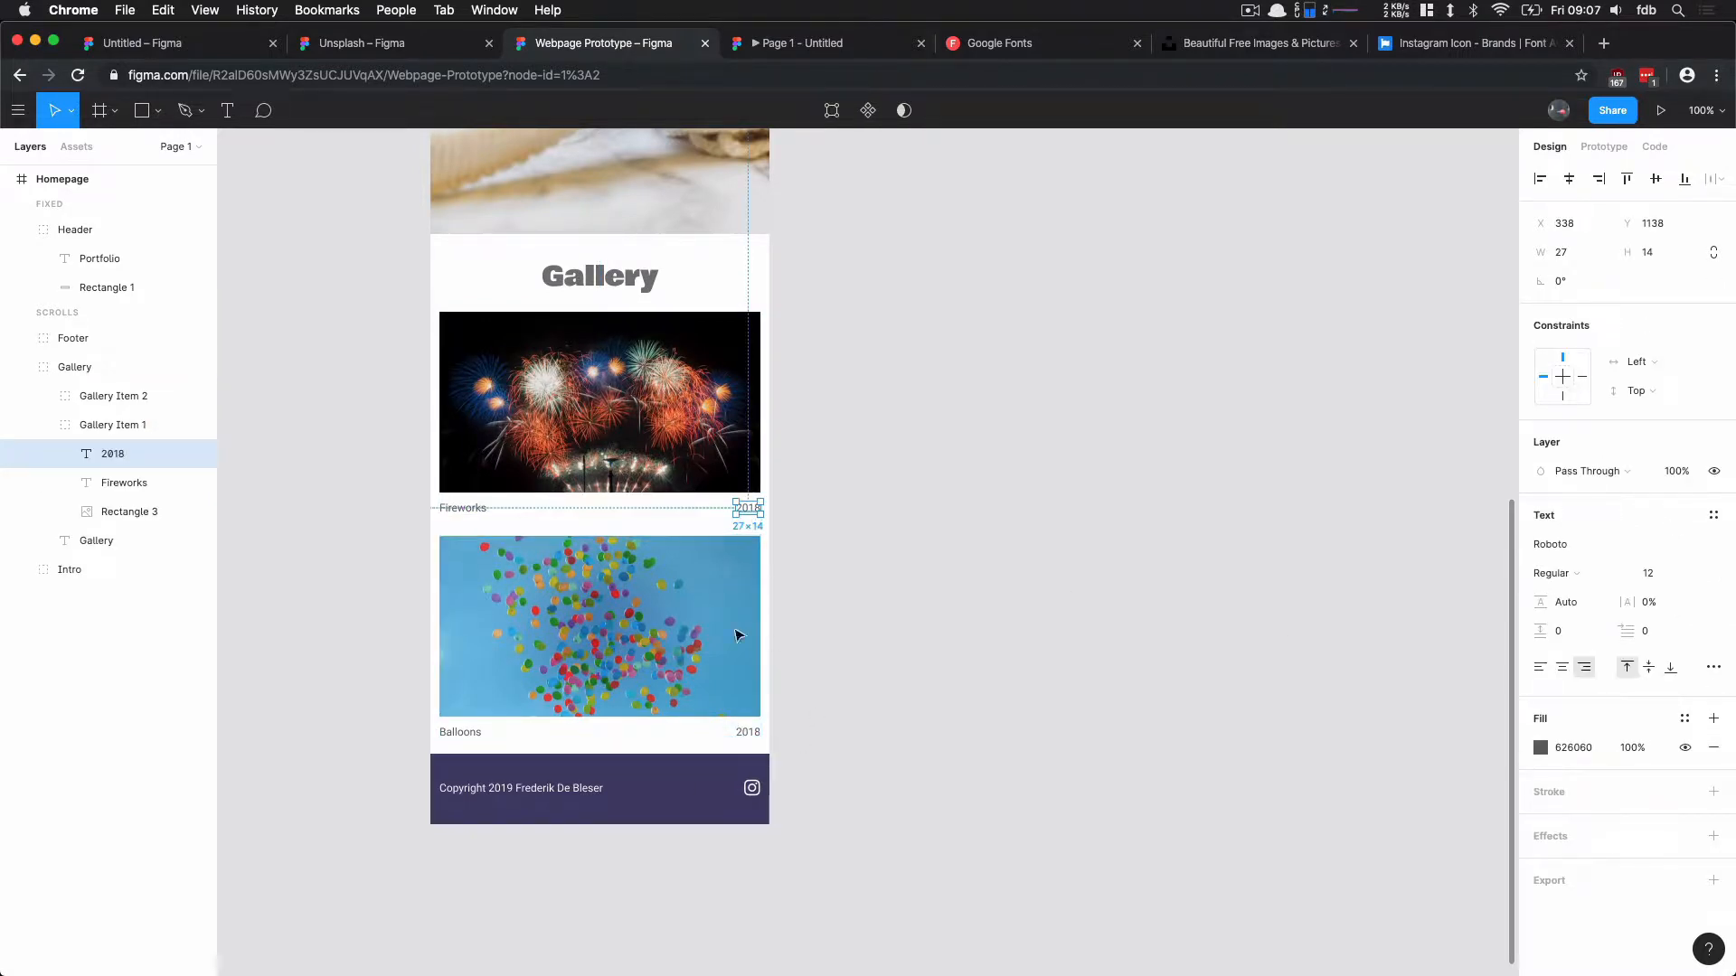
left_click(814, 523)
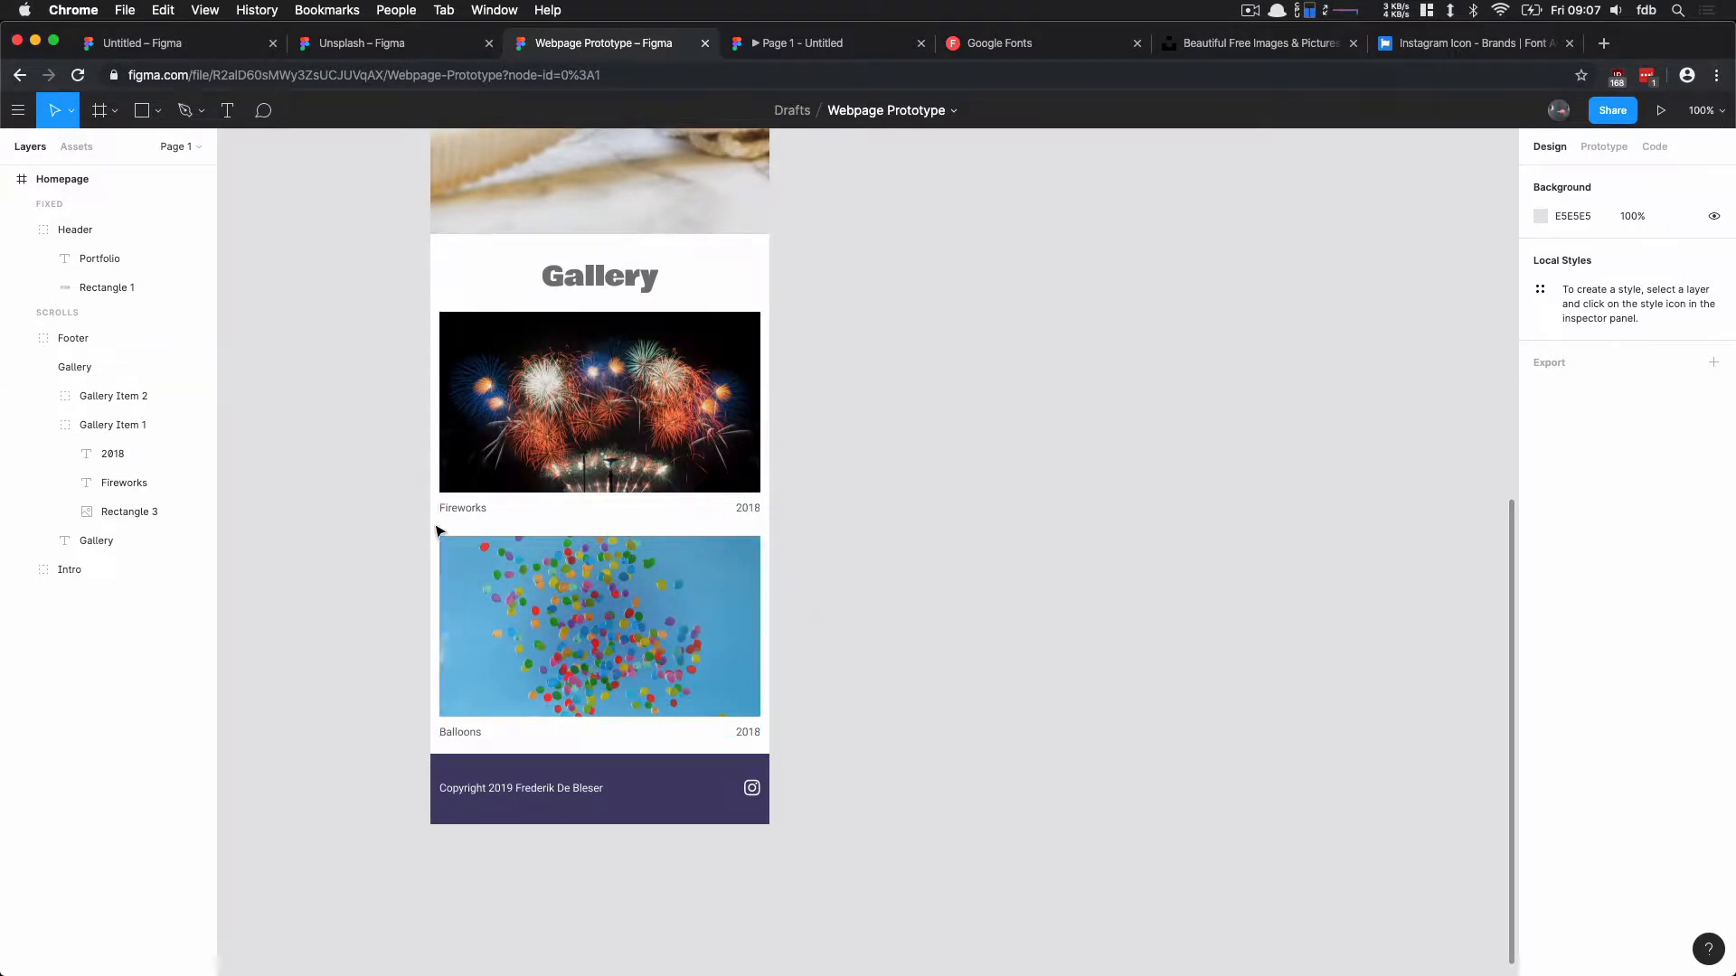
left_click(457, 508)
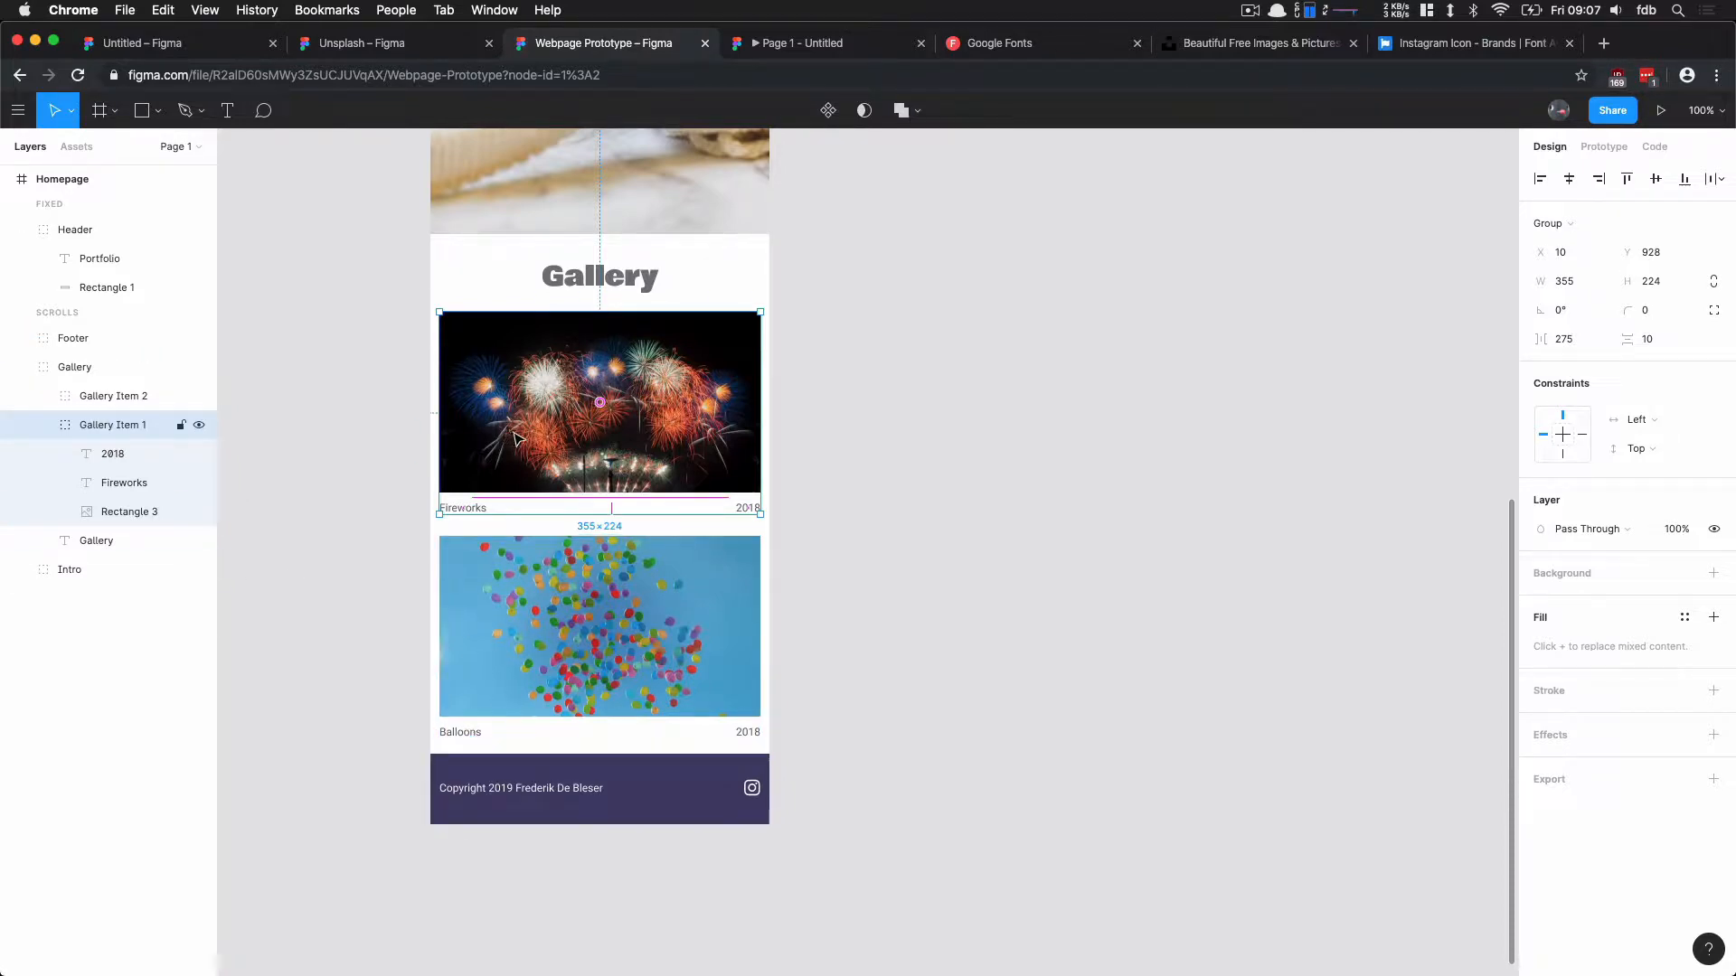
left_click(118, 396)
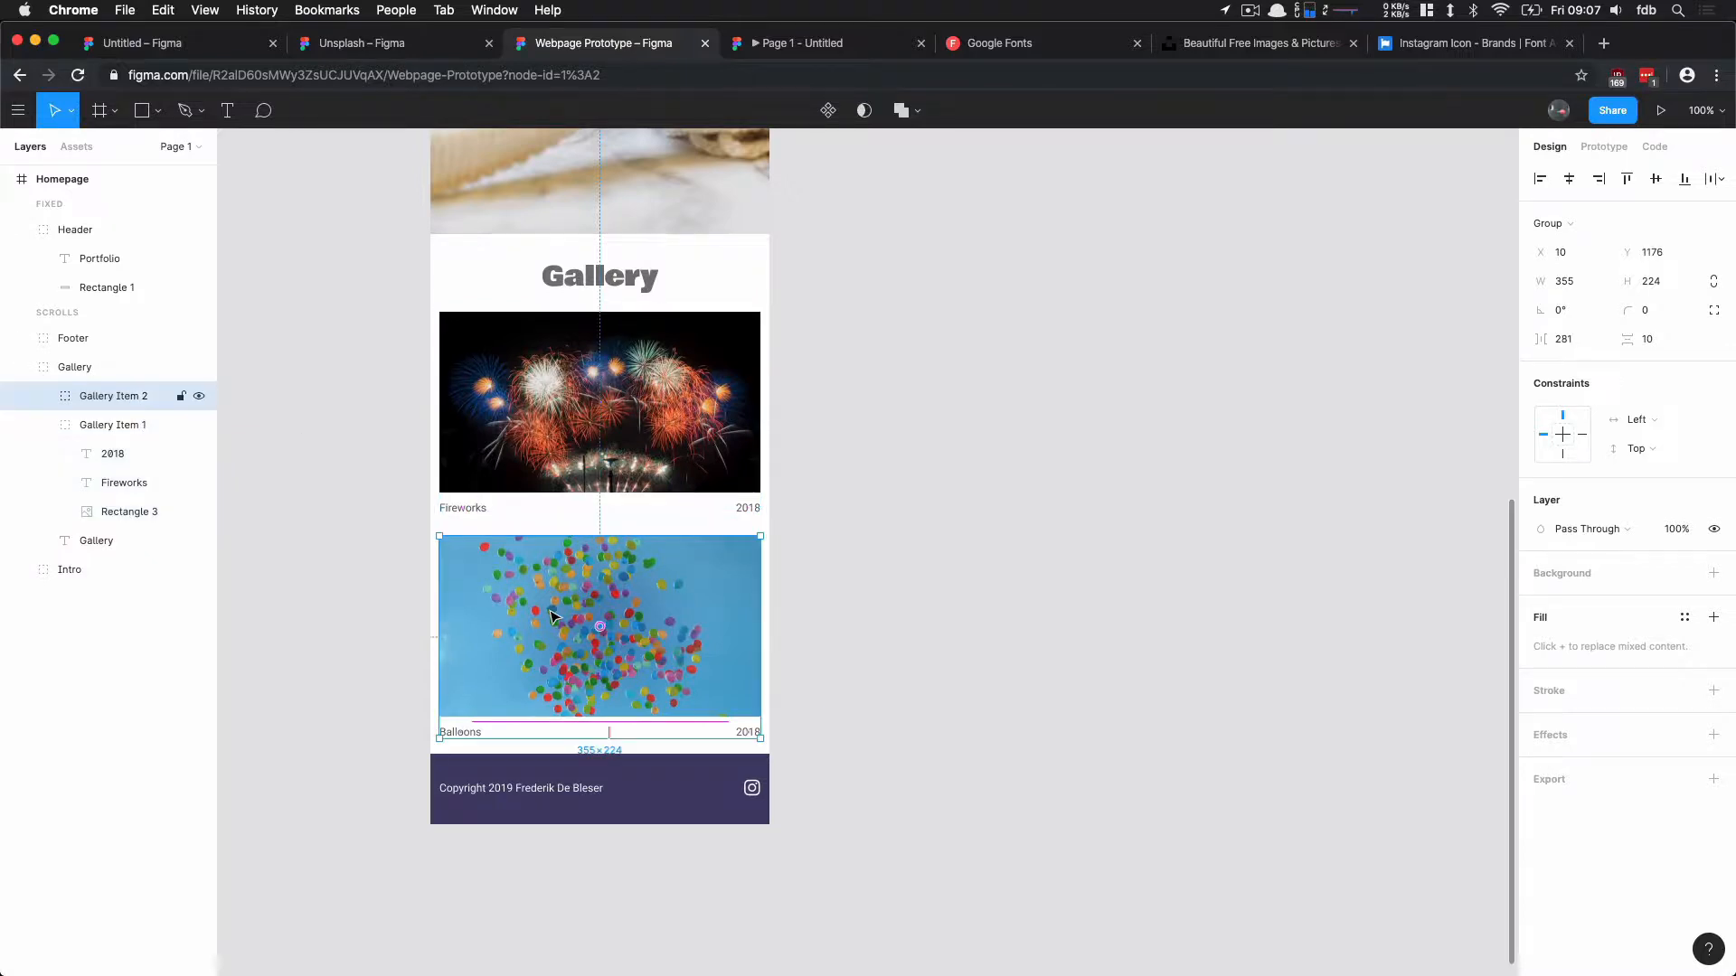
Step: Turn the Gallery Item 1 group into a component
left_click(121, 424)
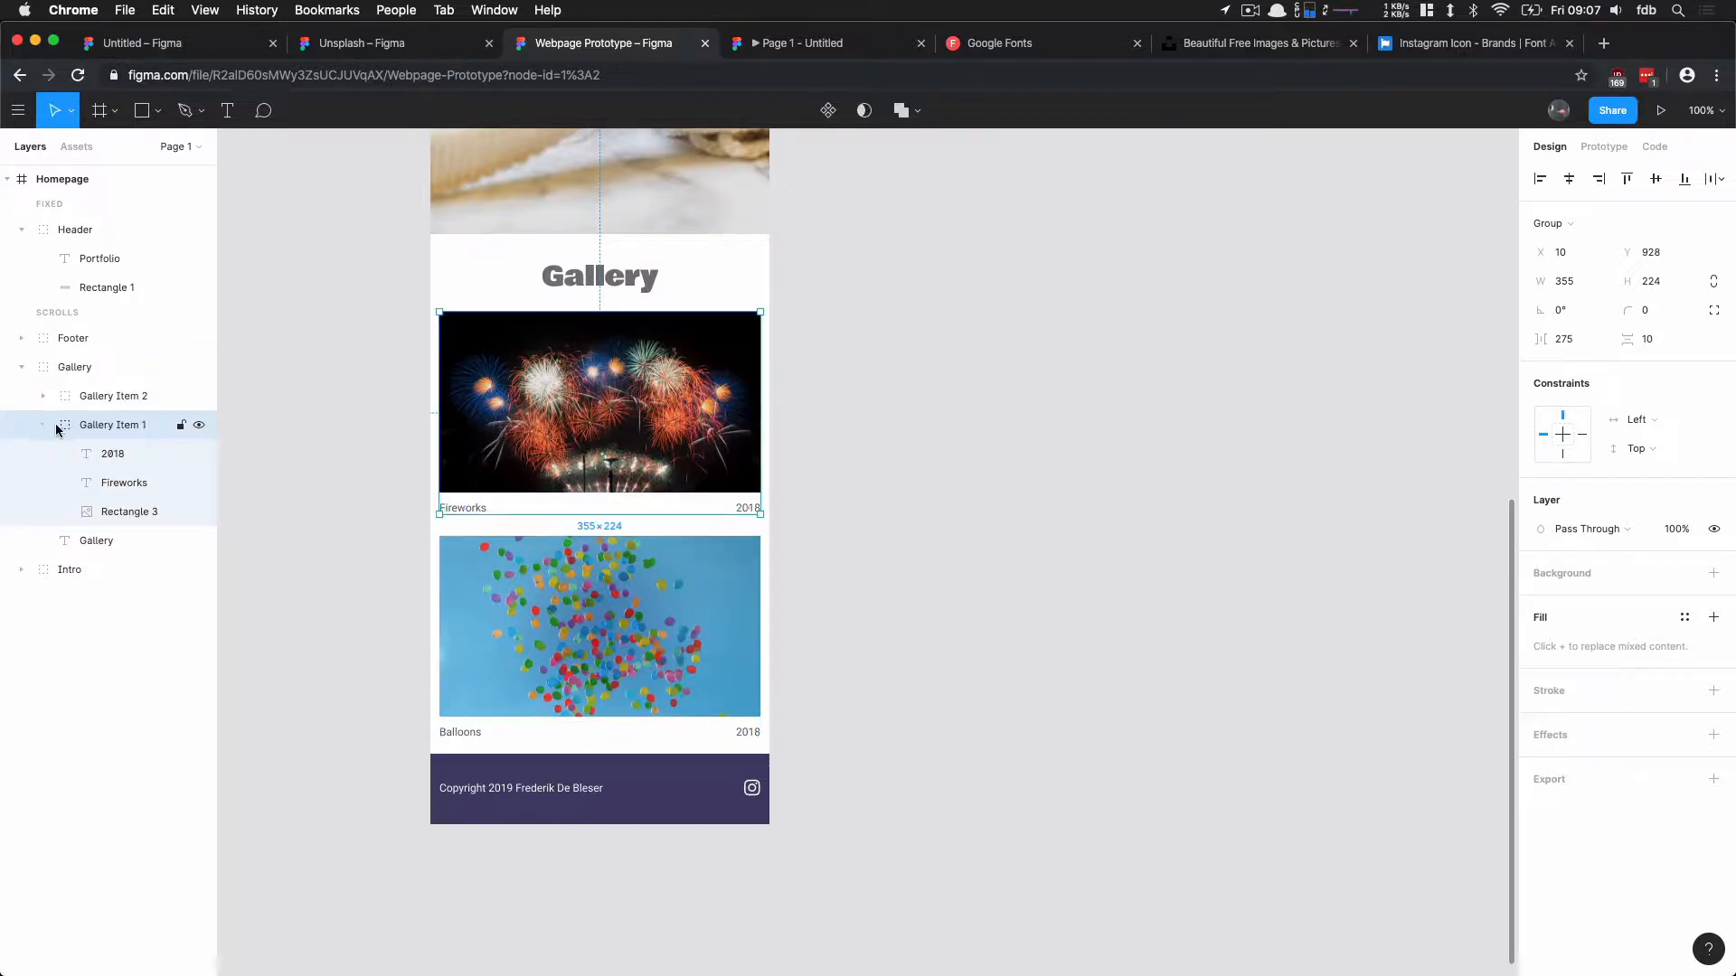
left_click(43, 425)
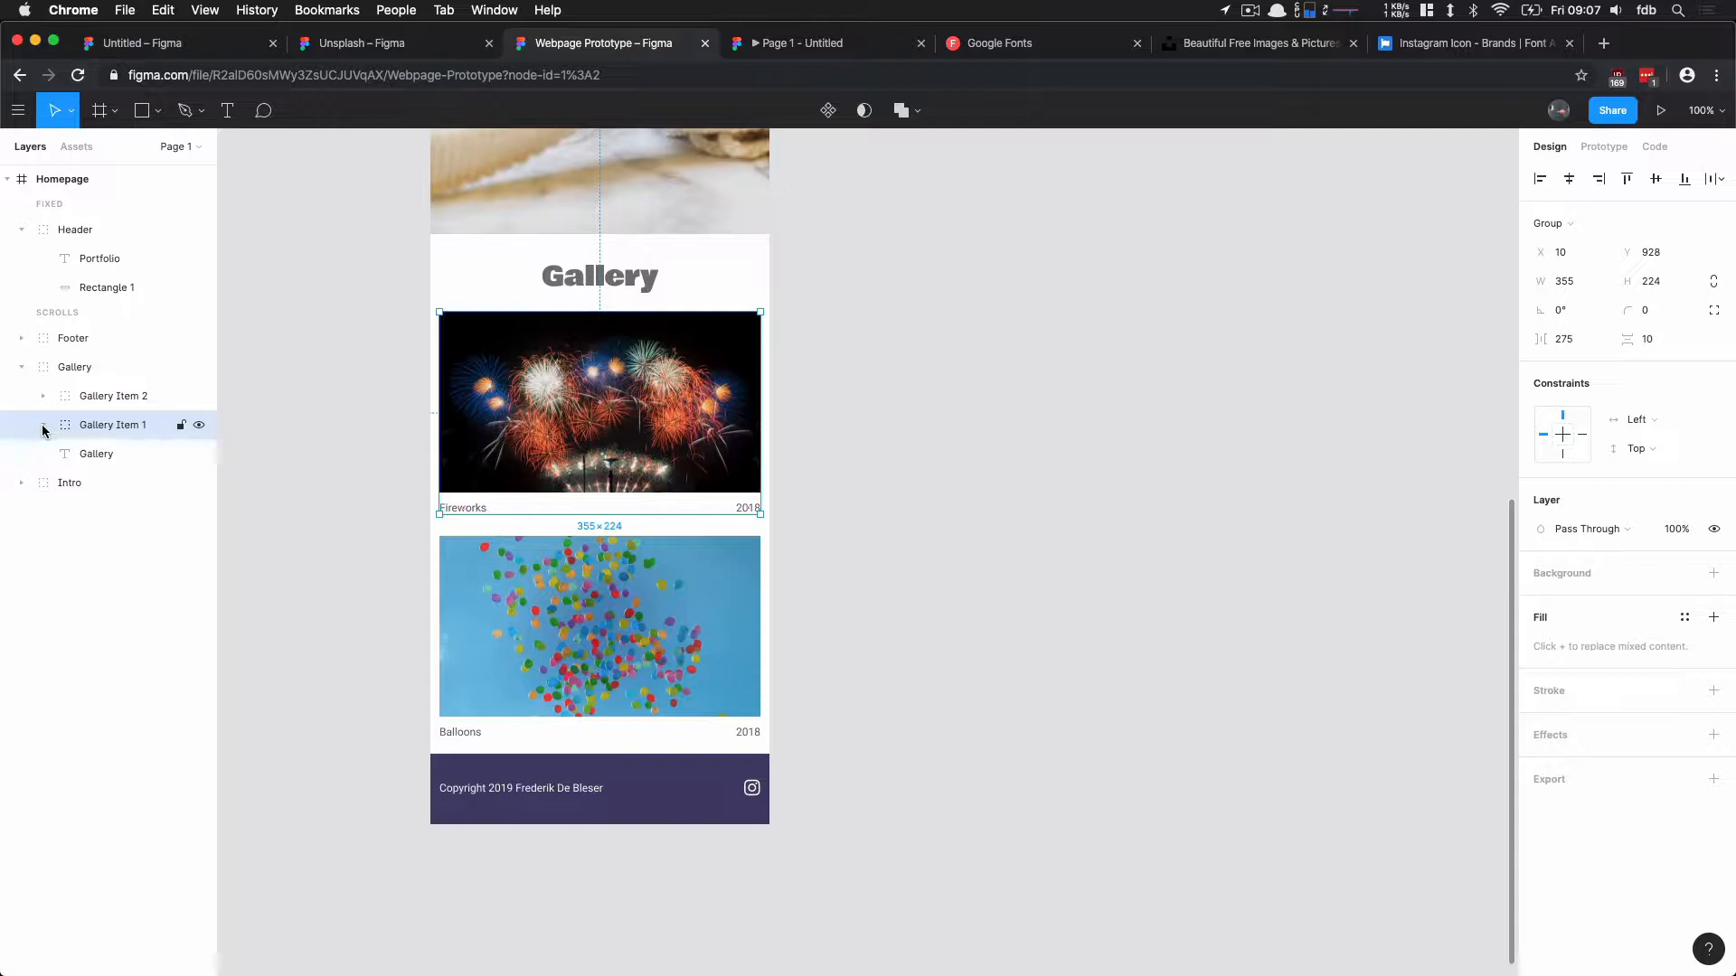
right_click(91, 428)
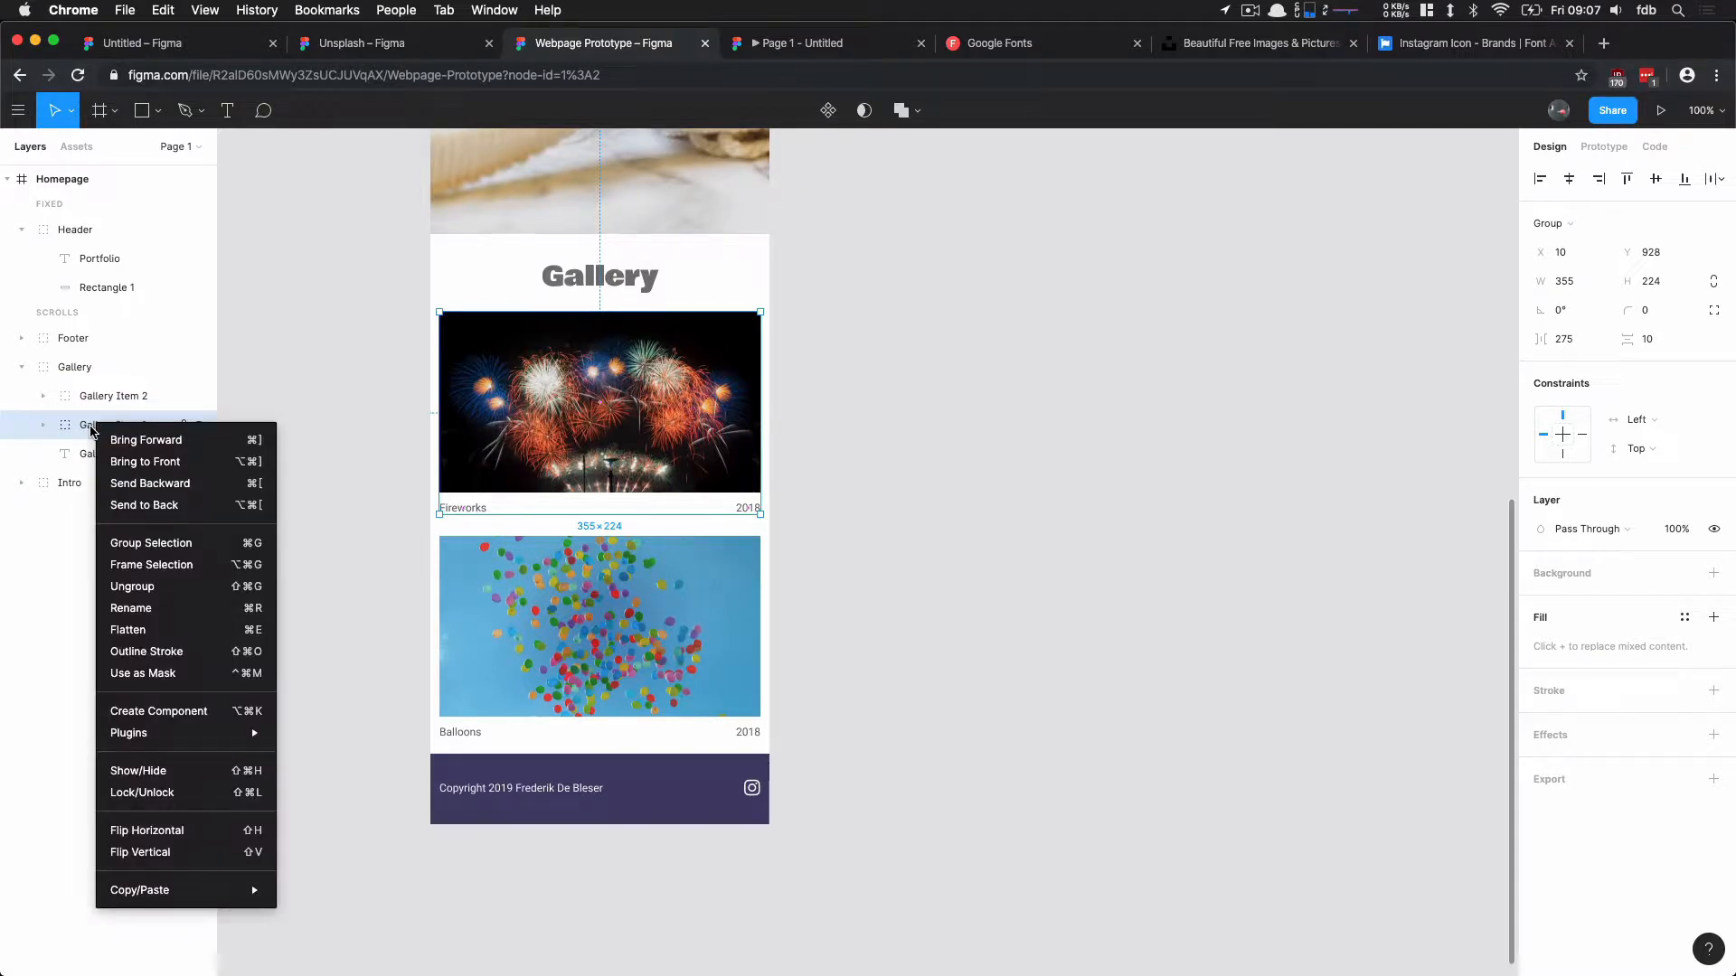
left_click(141, 714)
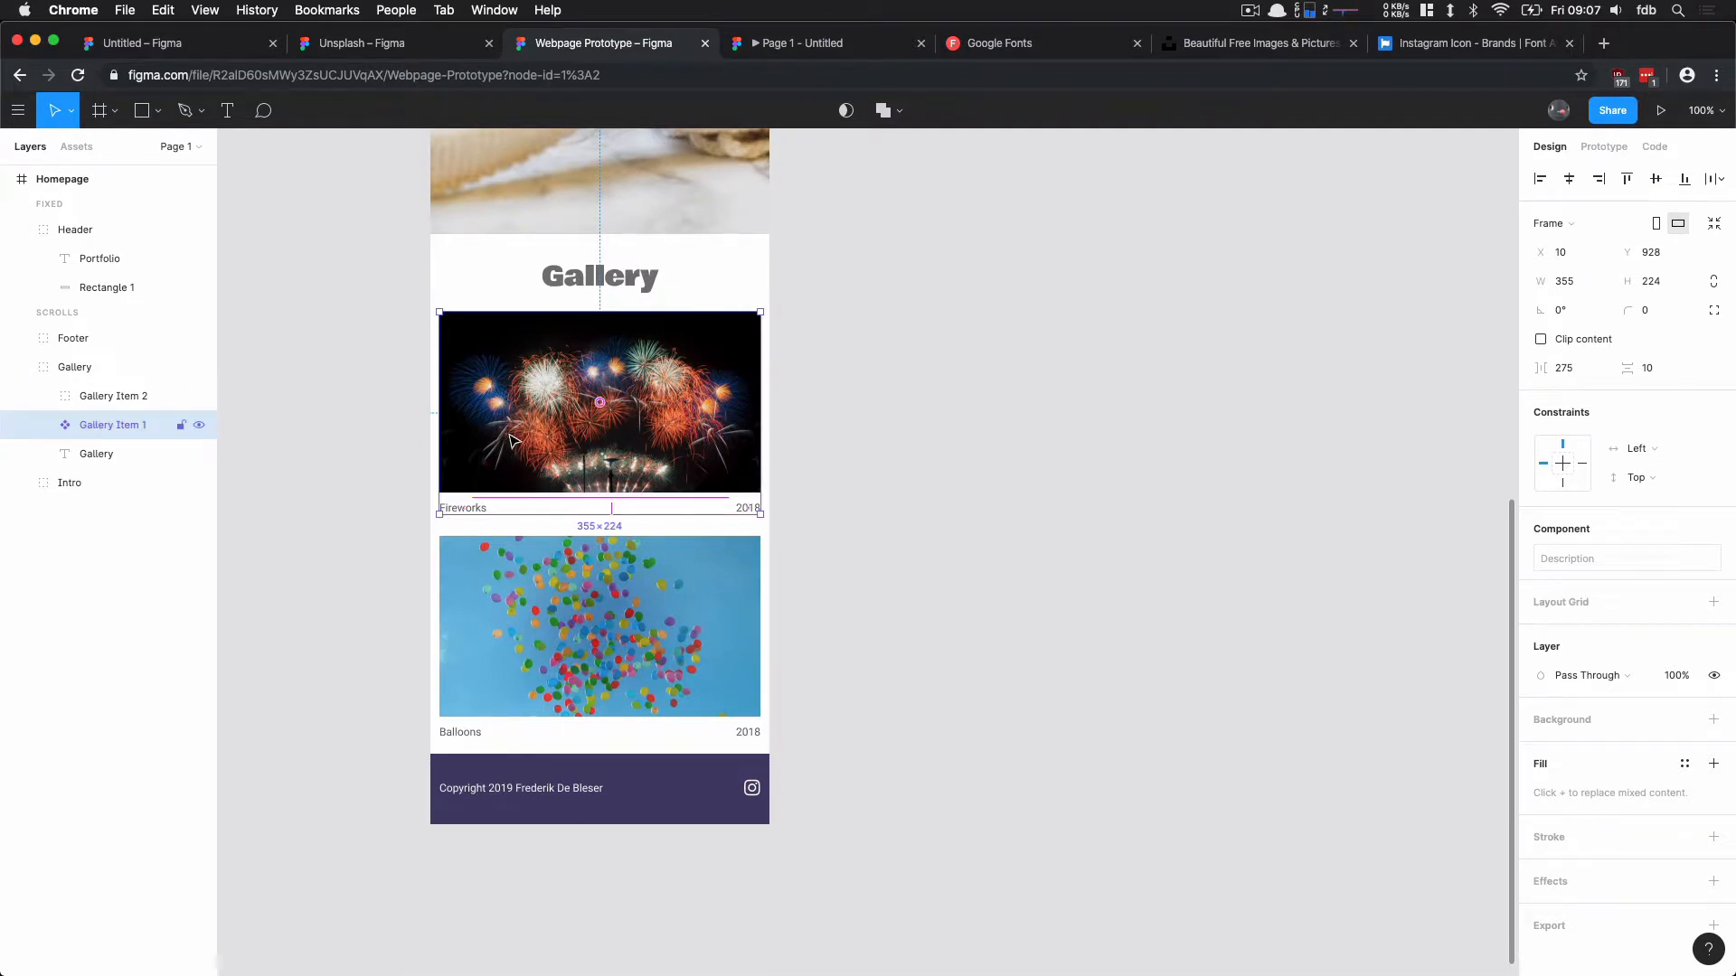
Step: Replace the Balloons gallery item with a copy of the Fireworks component placed directly below the original
left_click(596, 653)
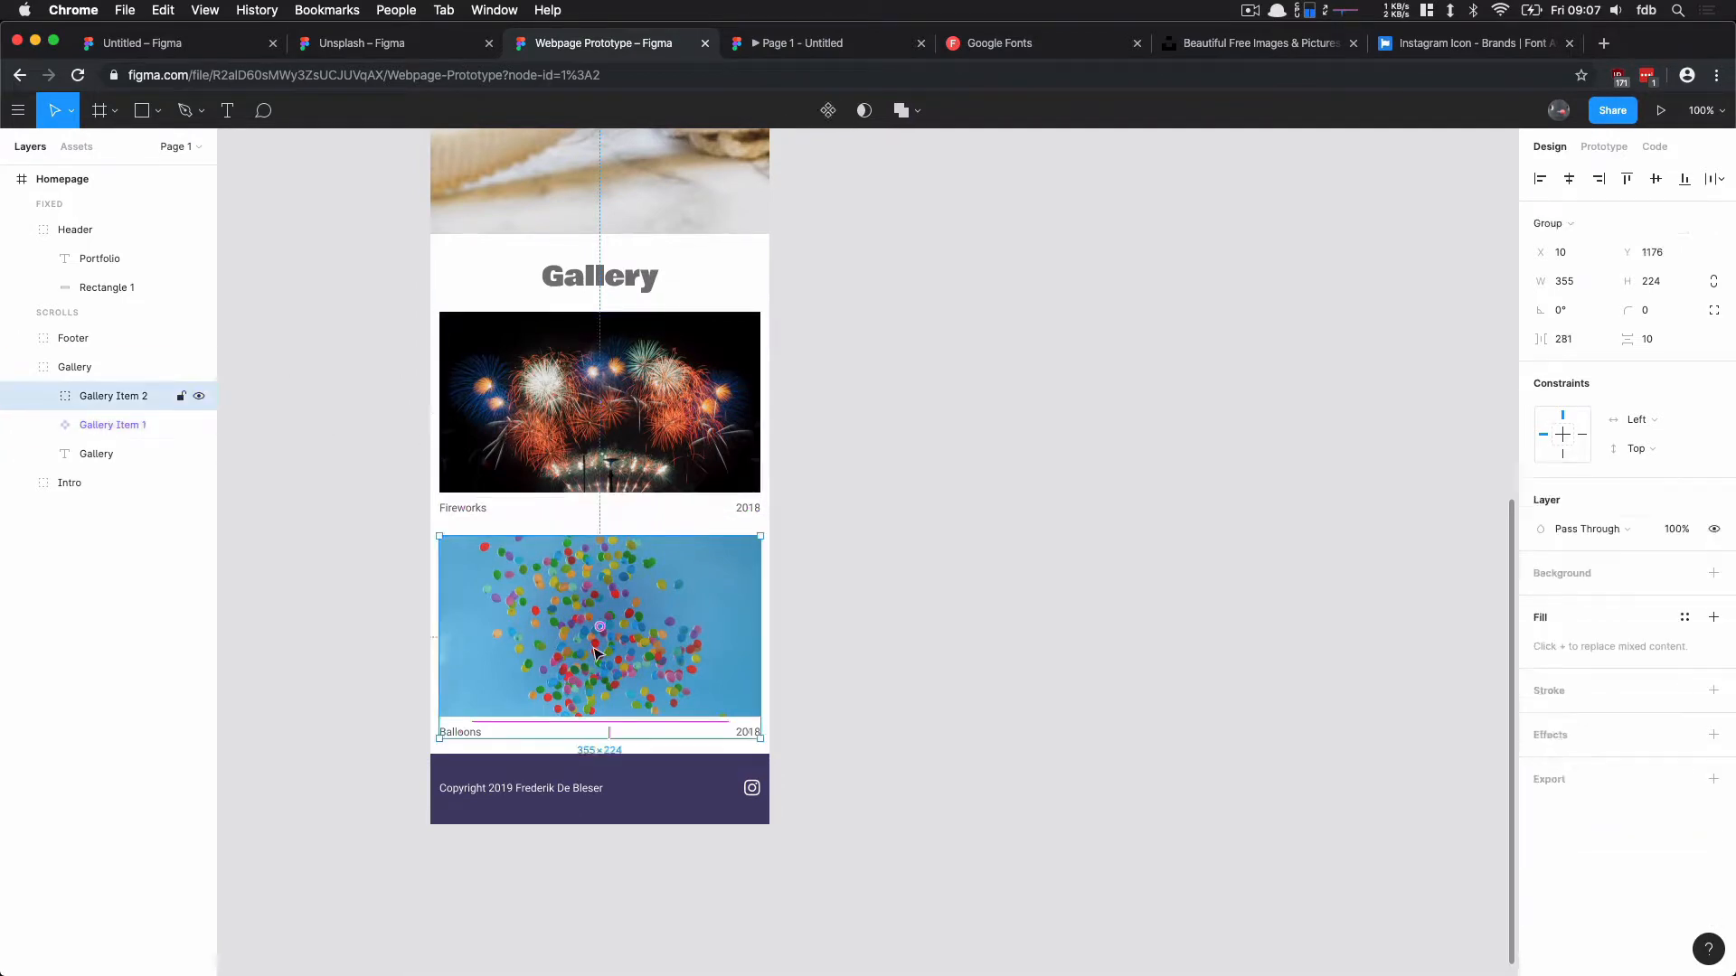
key("Delete")
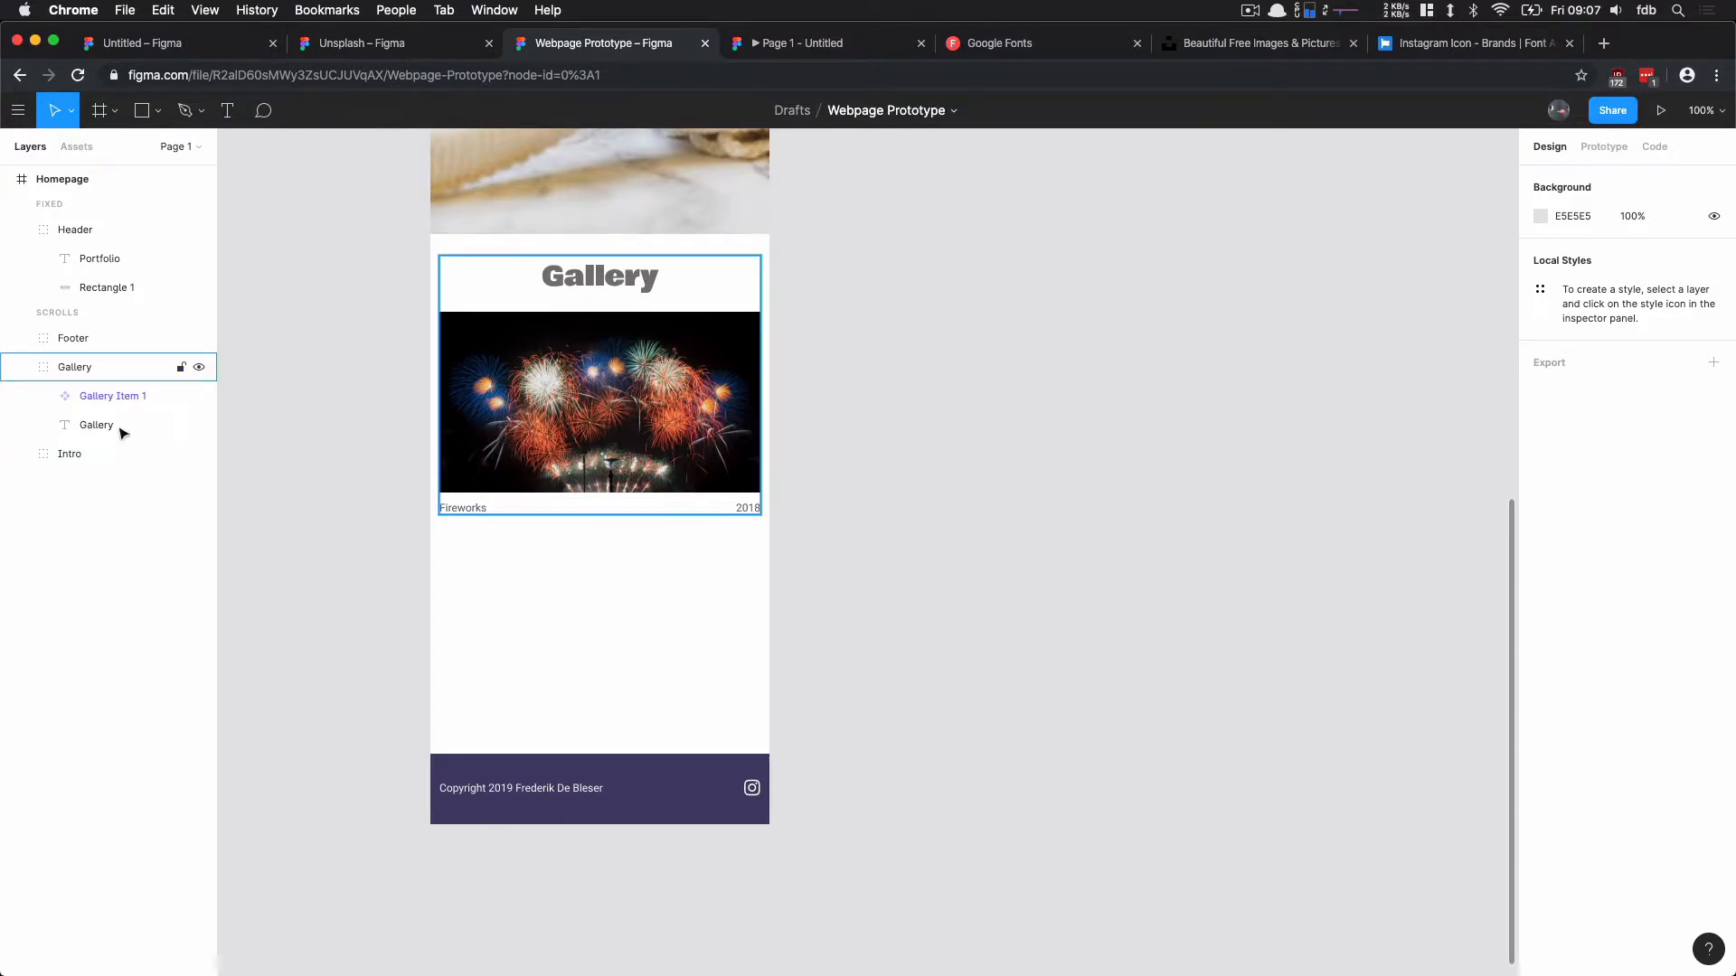
left_click(108, 396)
left_click_drag(649, 423, 648, 643)
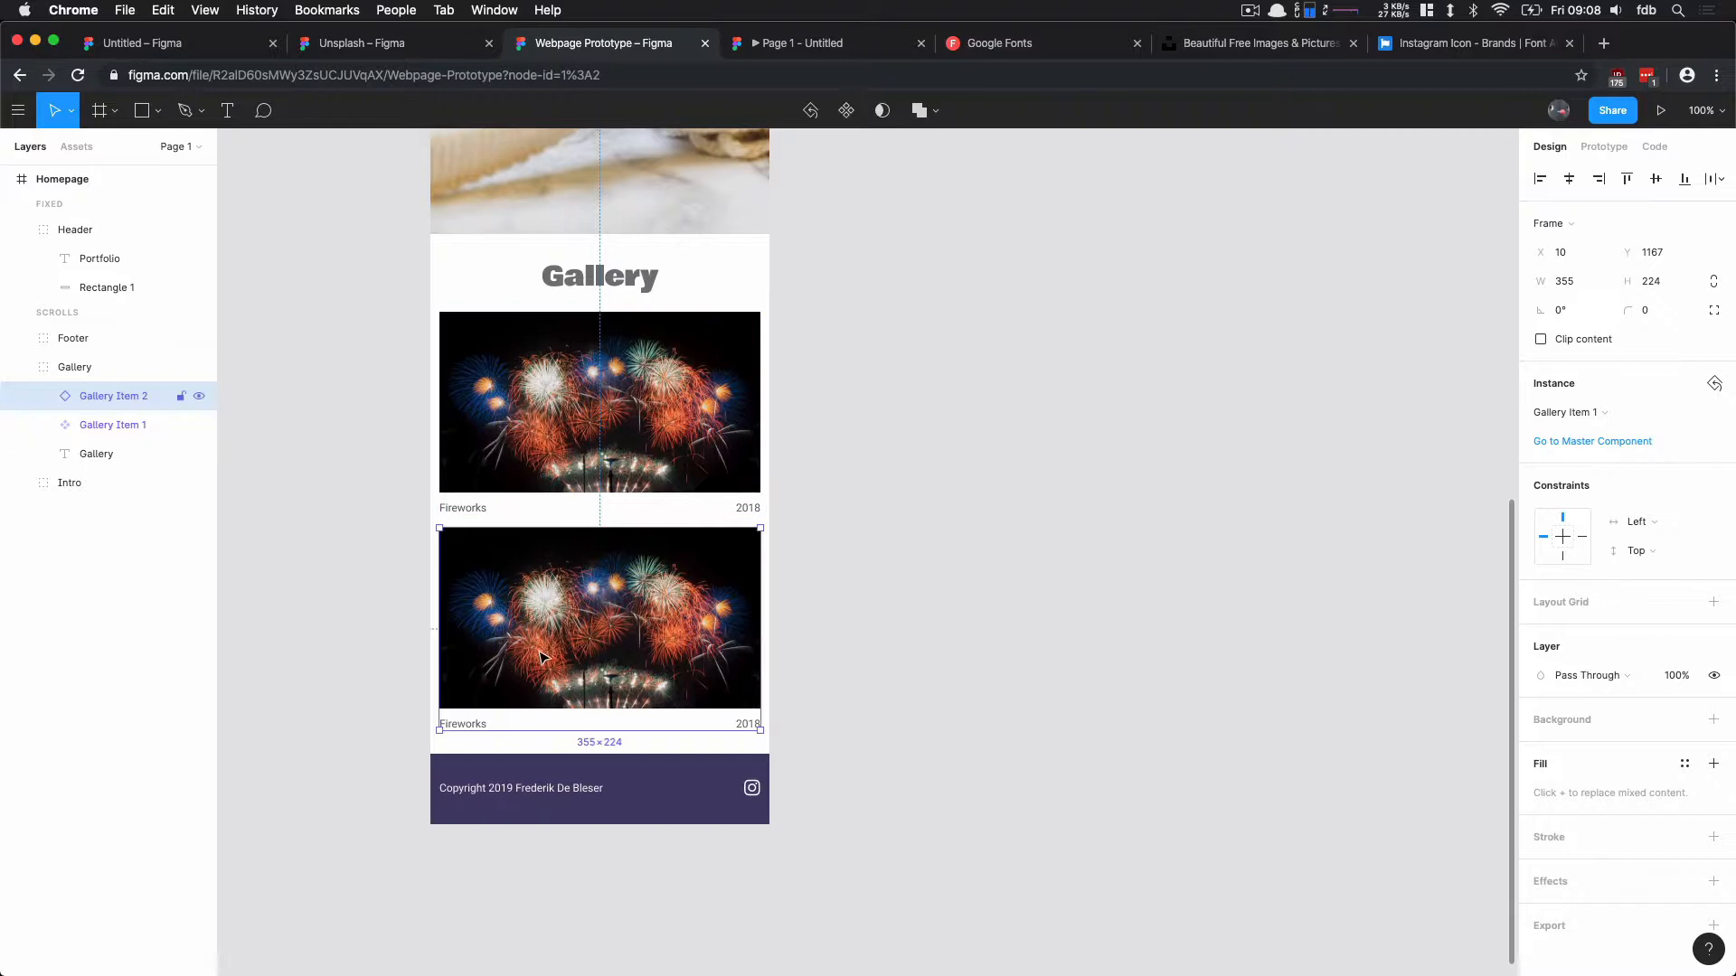
Step: Set the Fireworks caption in the master gallery component to Bold
left_click(494, 399)
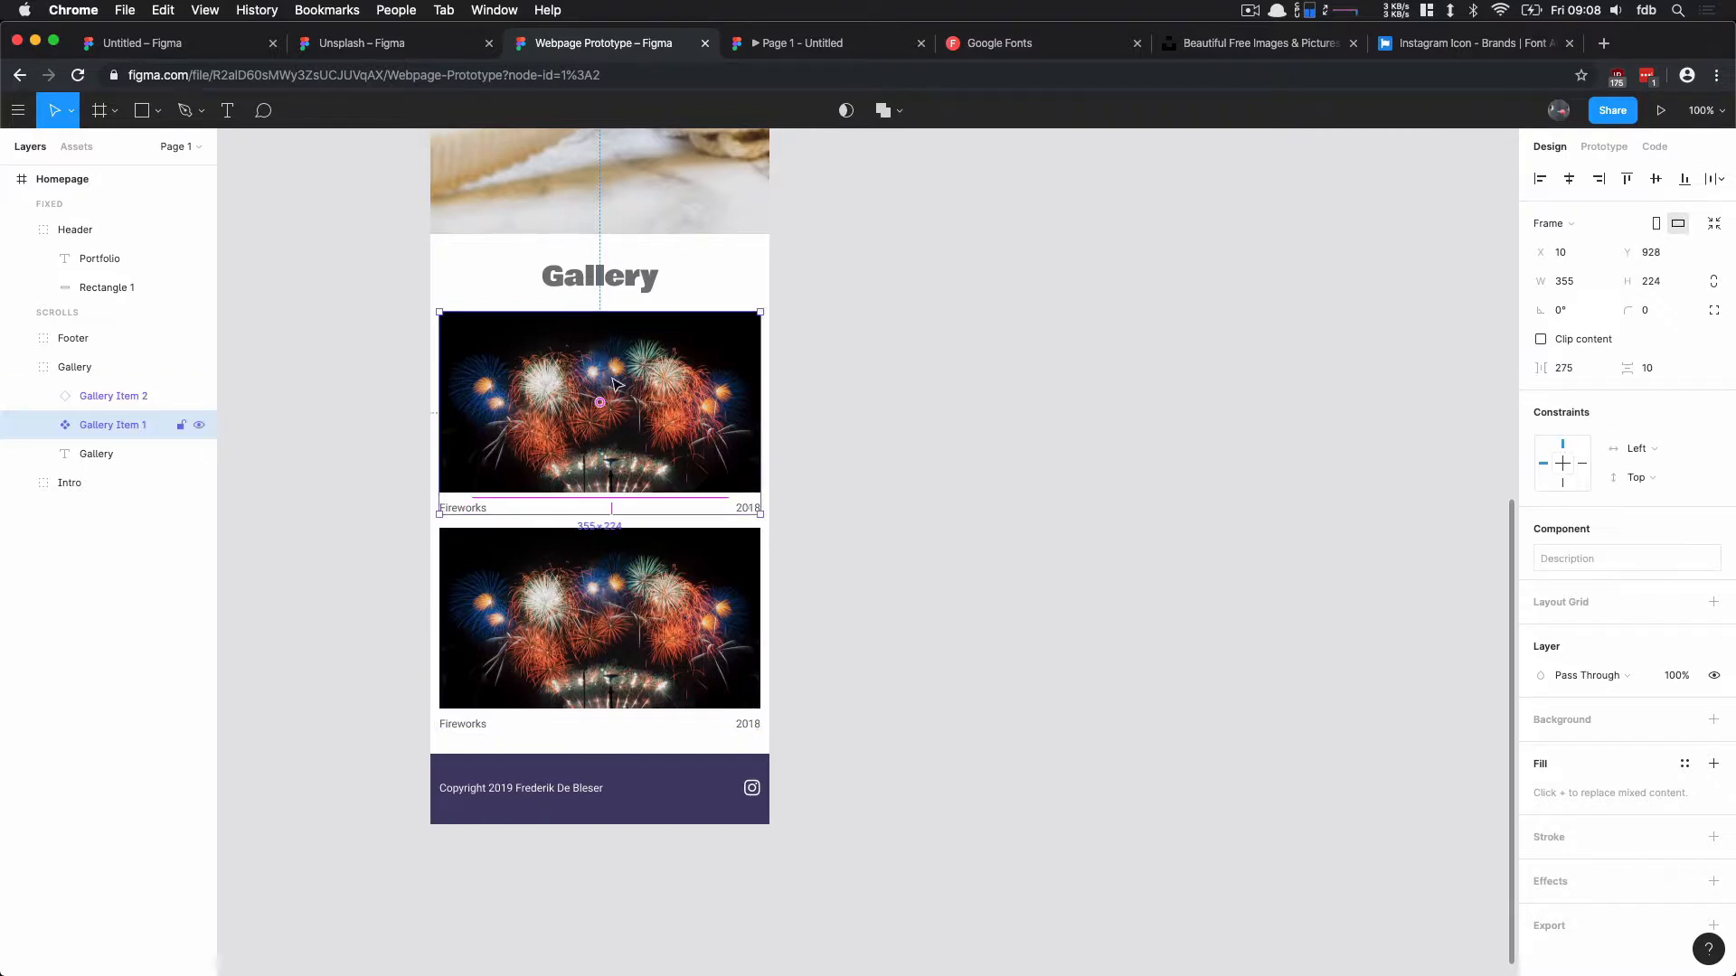
double_click(465, 508)
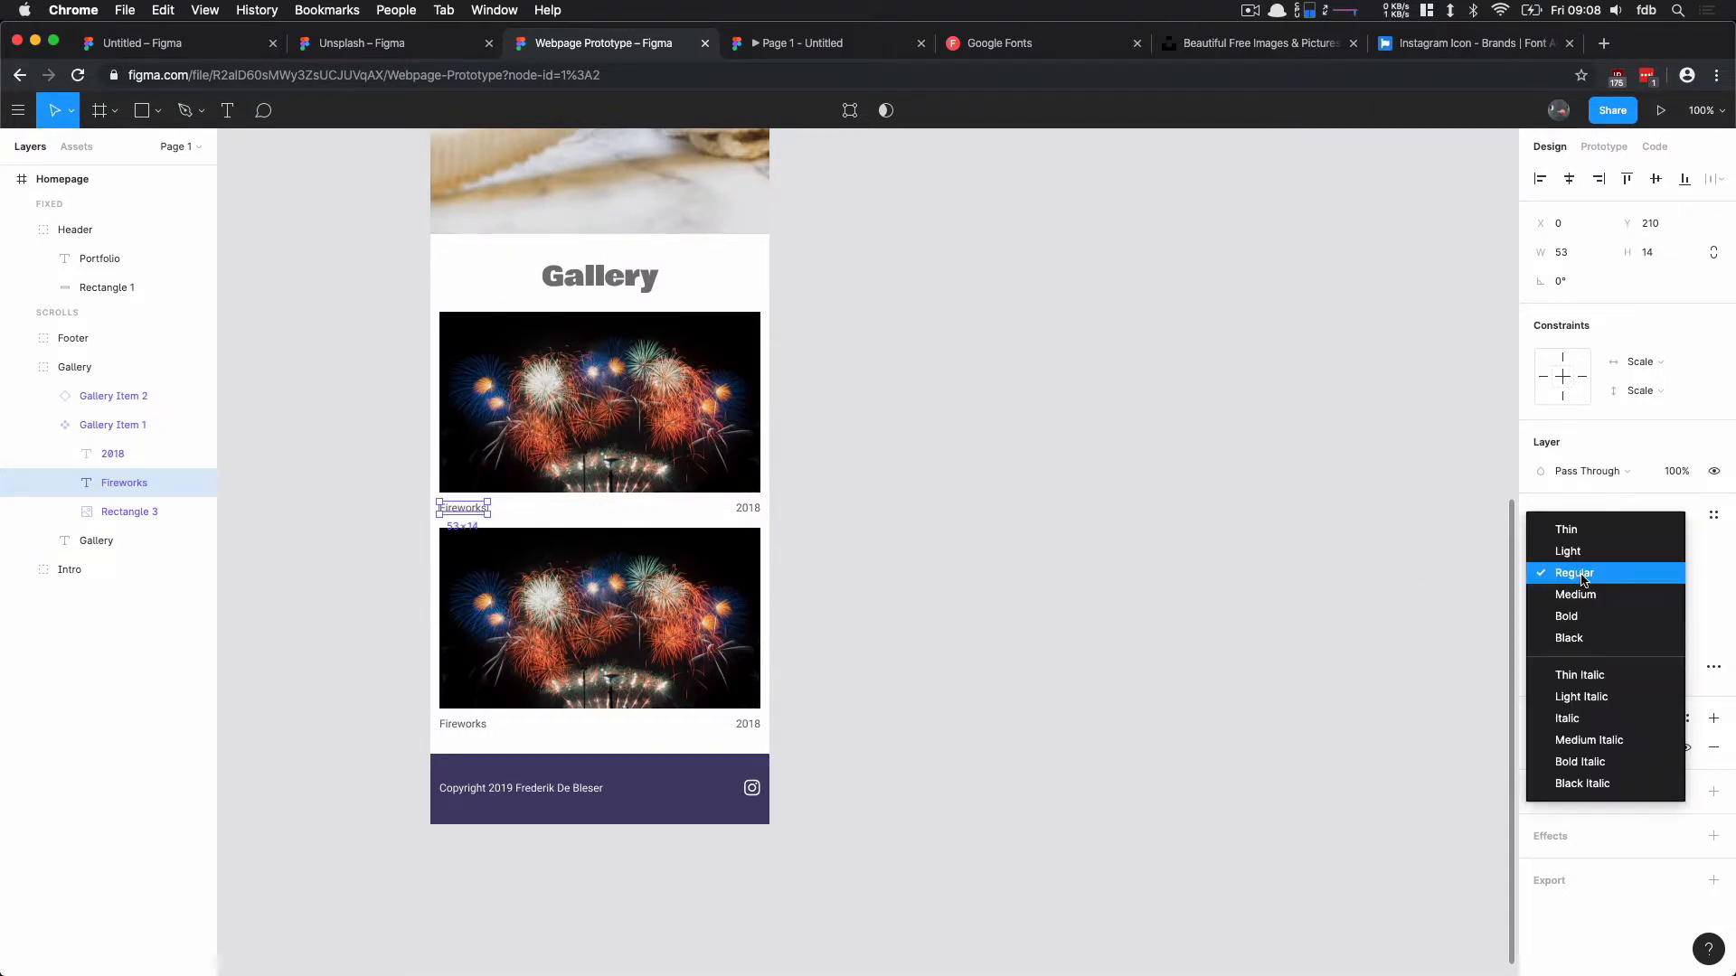
left_click(1581, 575)
left_click(1569, 617)
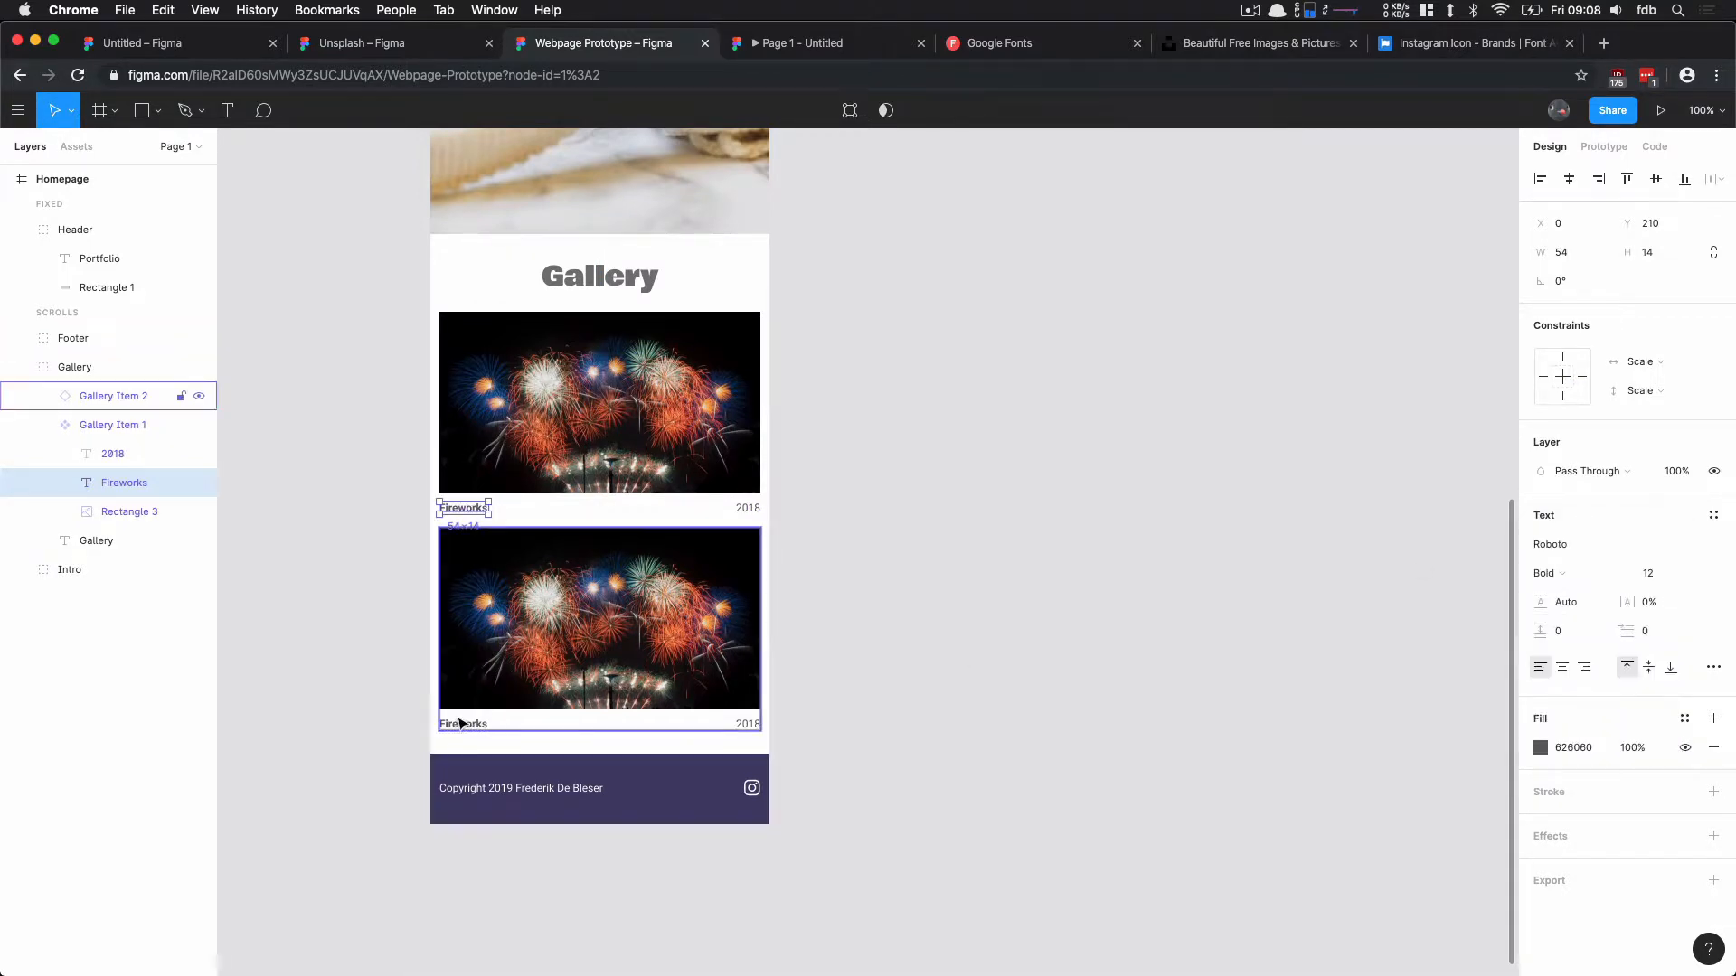
left_click(404, 714)
Step: Change the caption of the second gallery item to "Balloons"
left_click(100, 395)
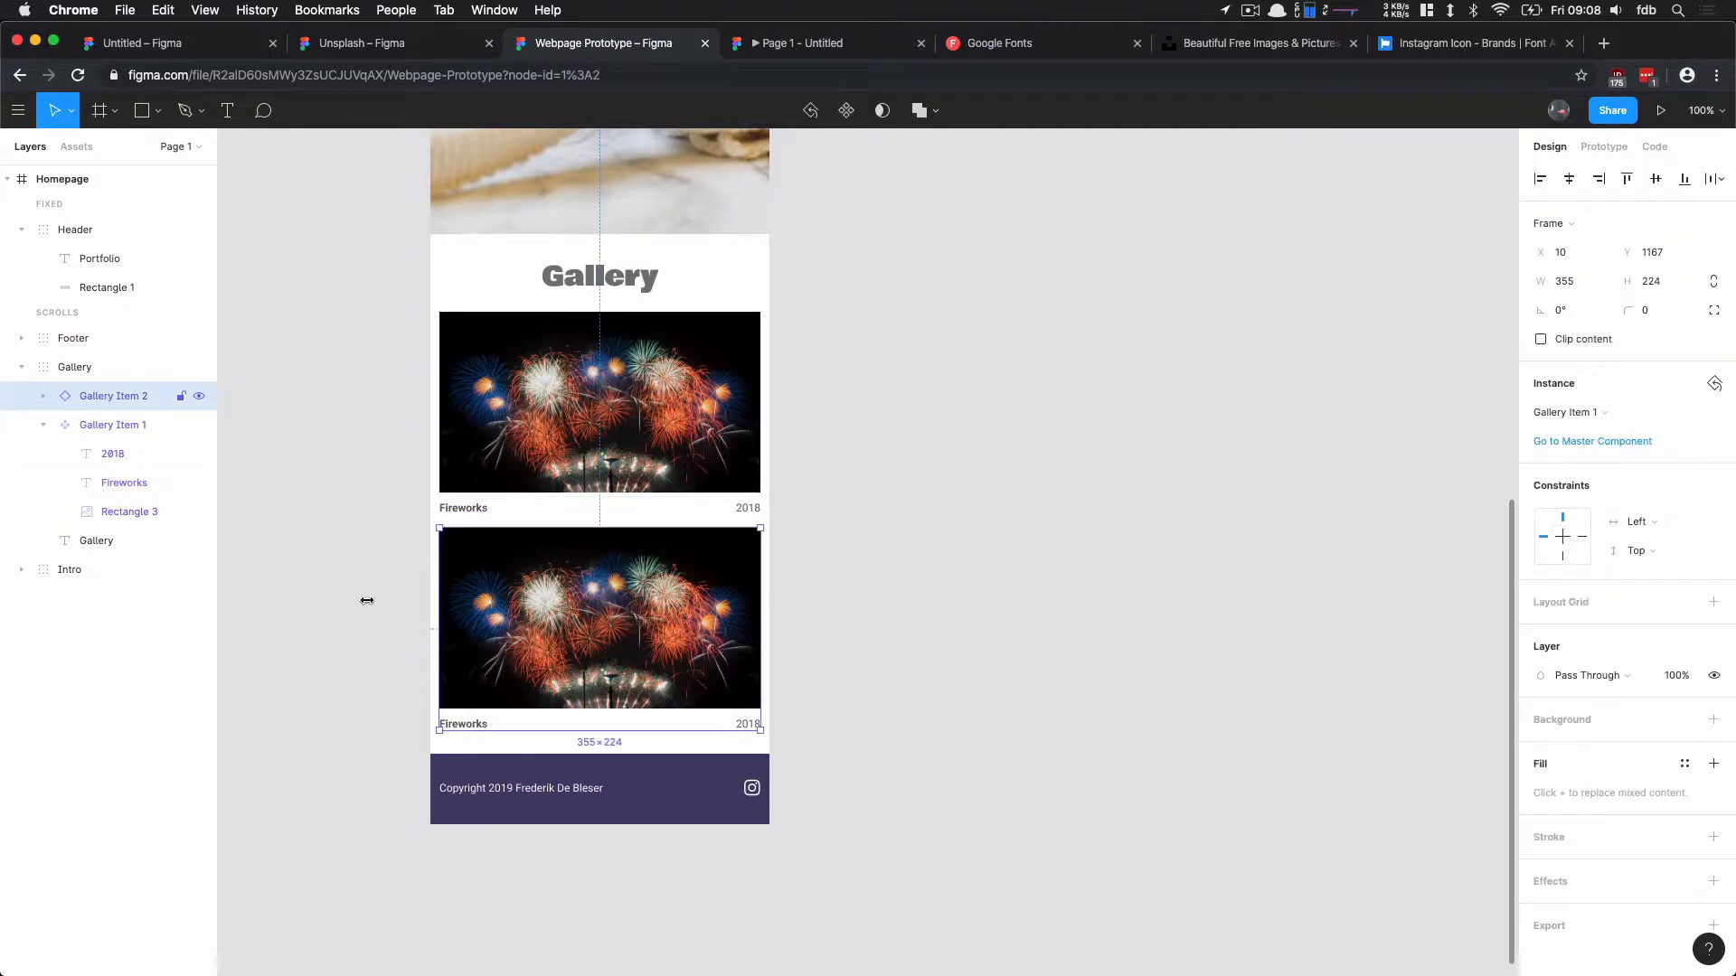
double_click(476, 722)
double_click(476, 722)
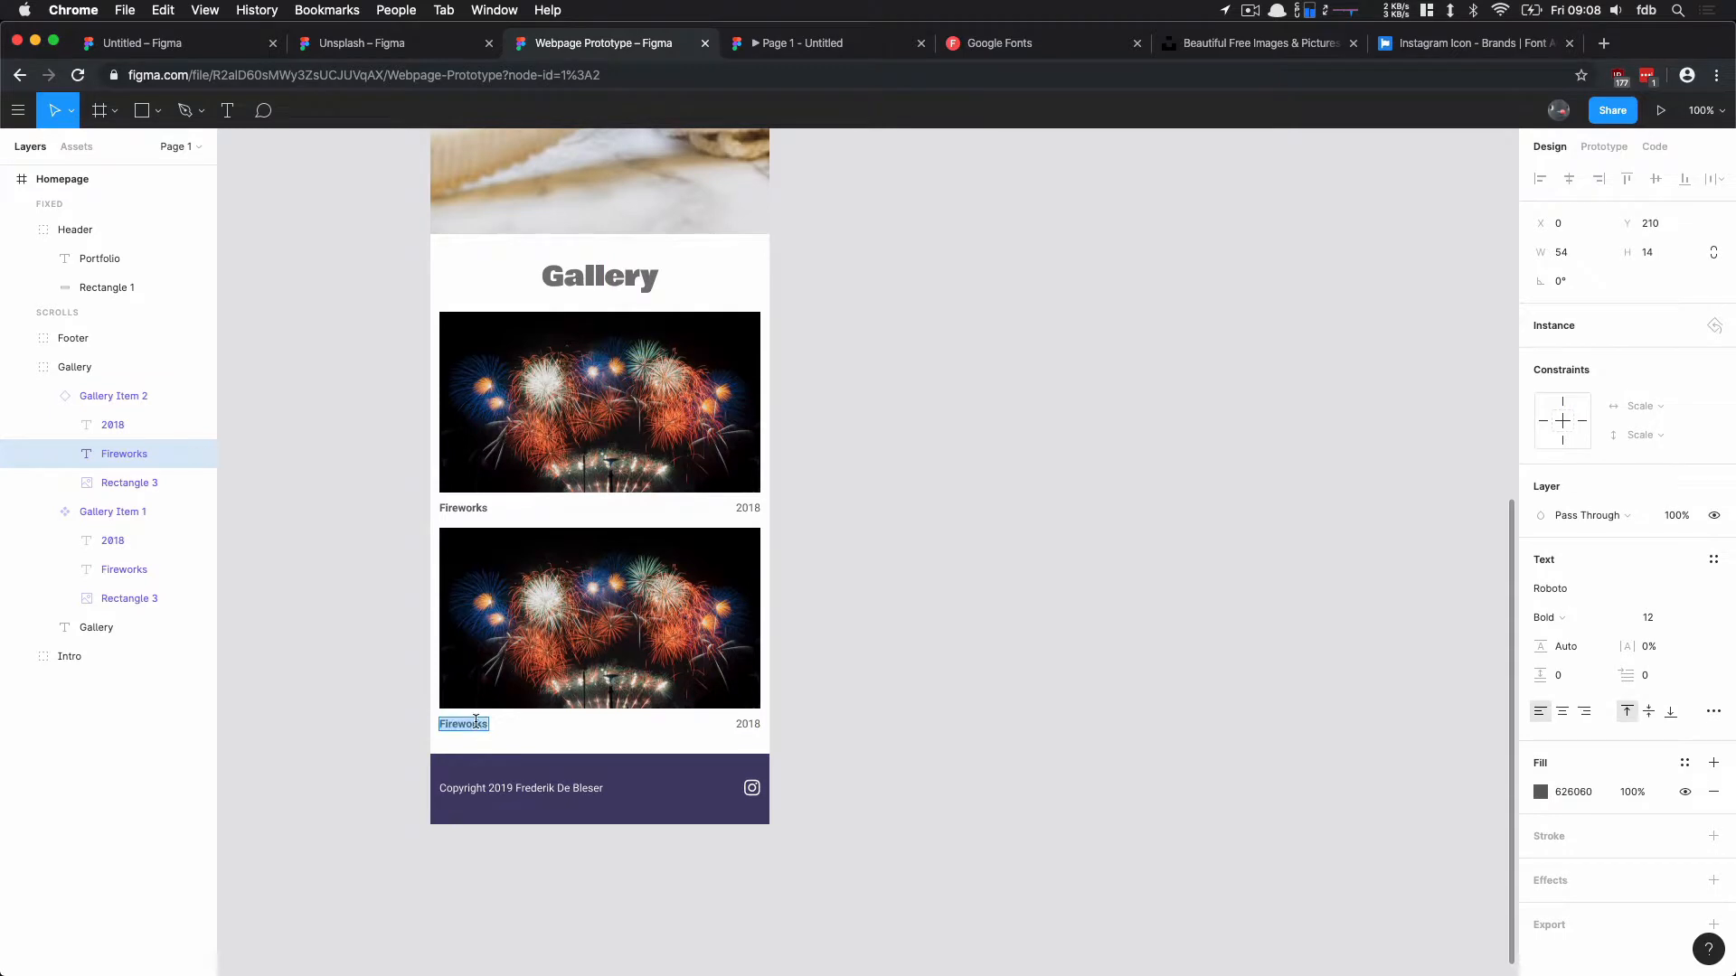
type("Balloons")
key("Escape")
Step: Fill the second gallery item's photo with a random image from the Unsplash plugin's colorful preset
left_click(527, 660)
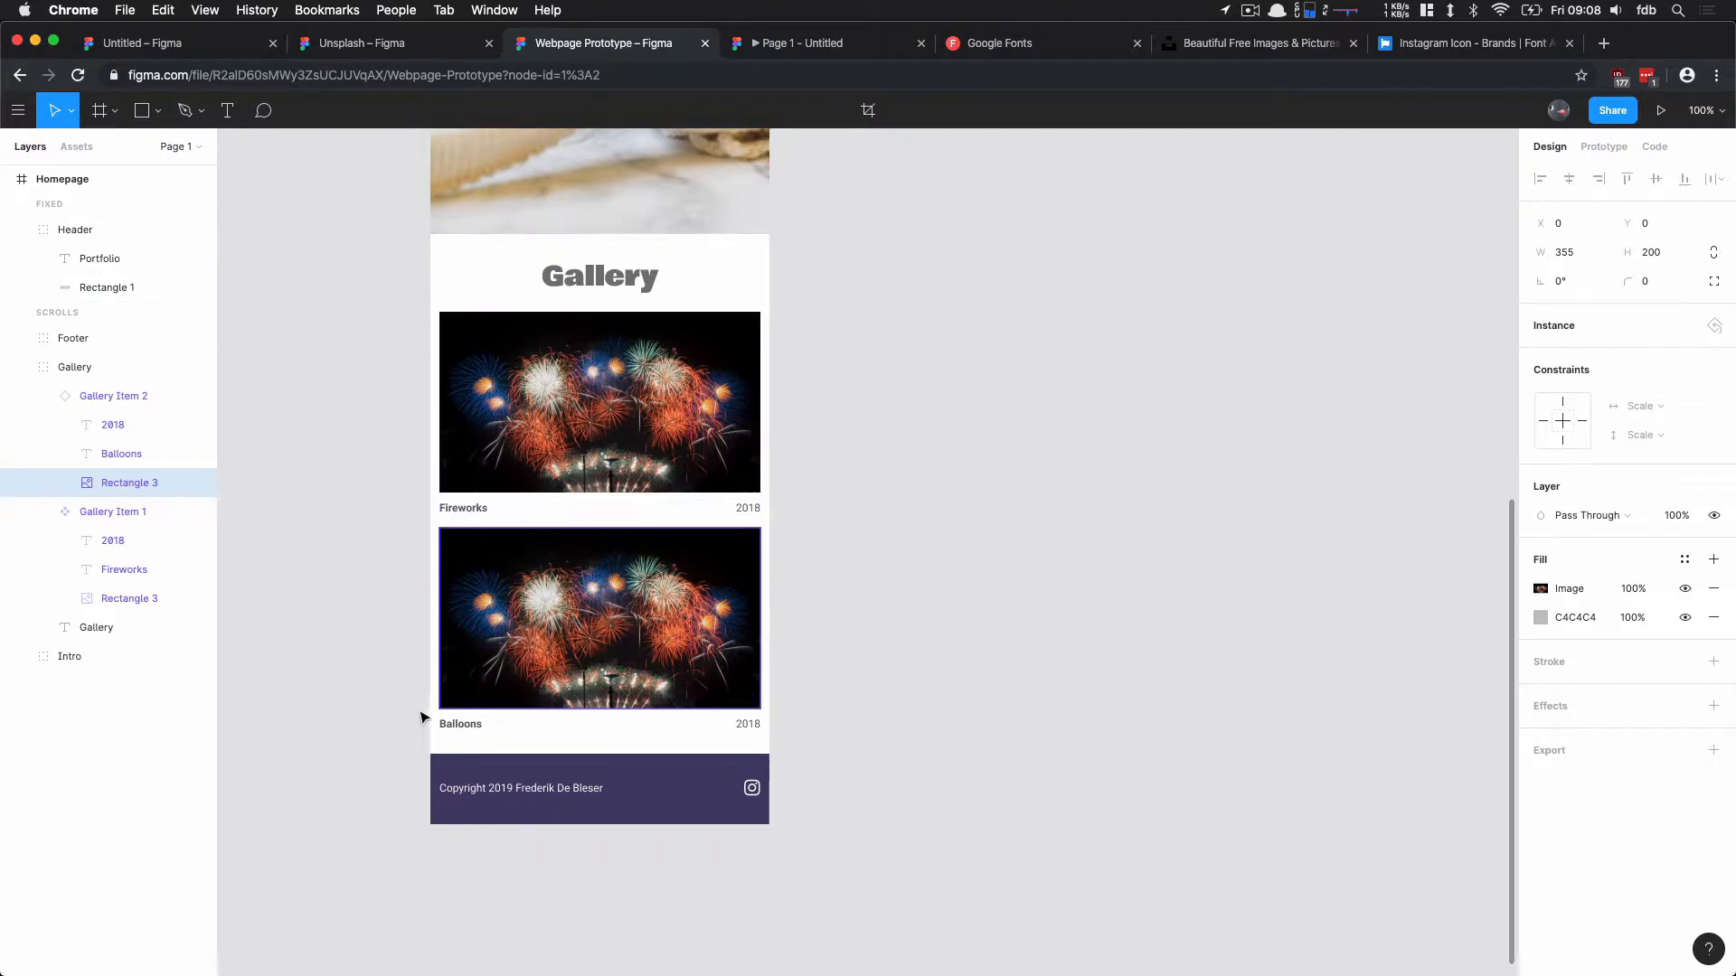
left_click(18, 111)
mouse_move(68, 400)
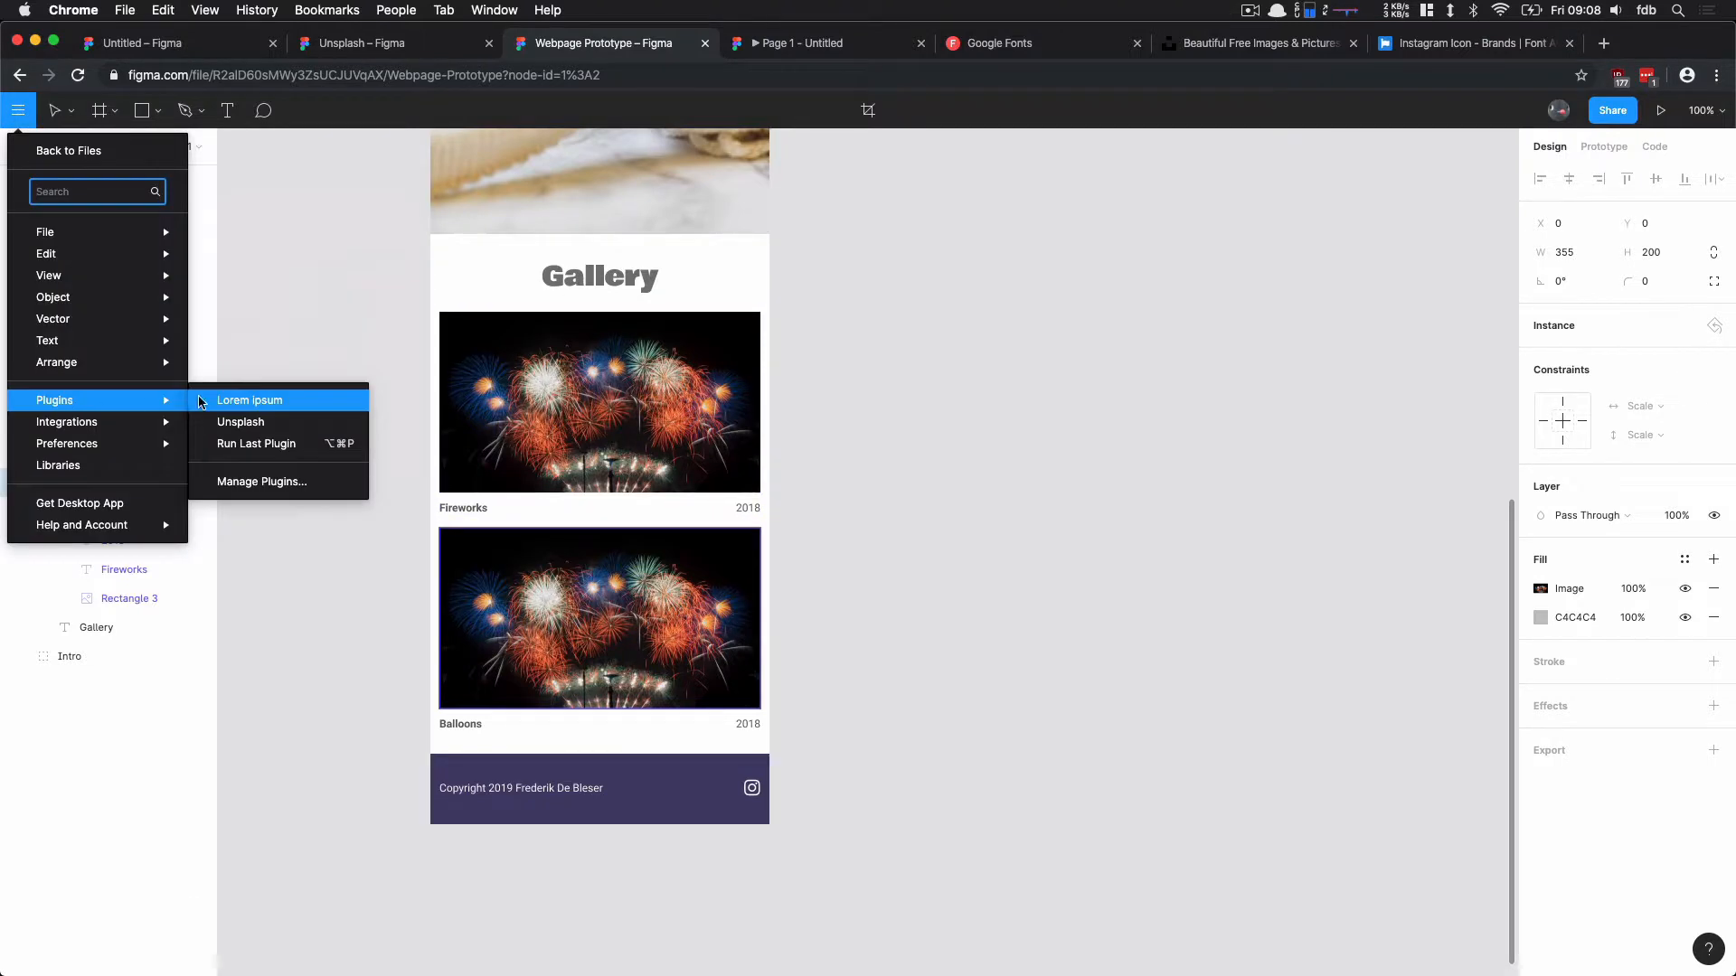
left_click(265, 444)
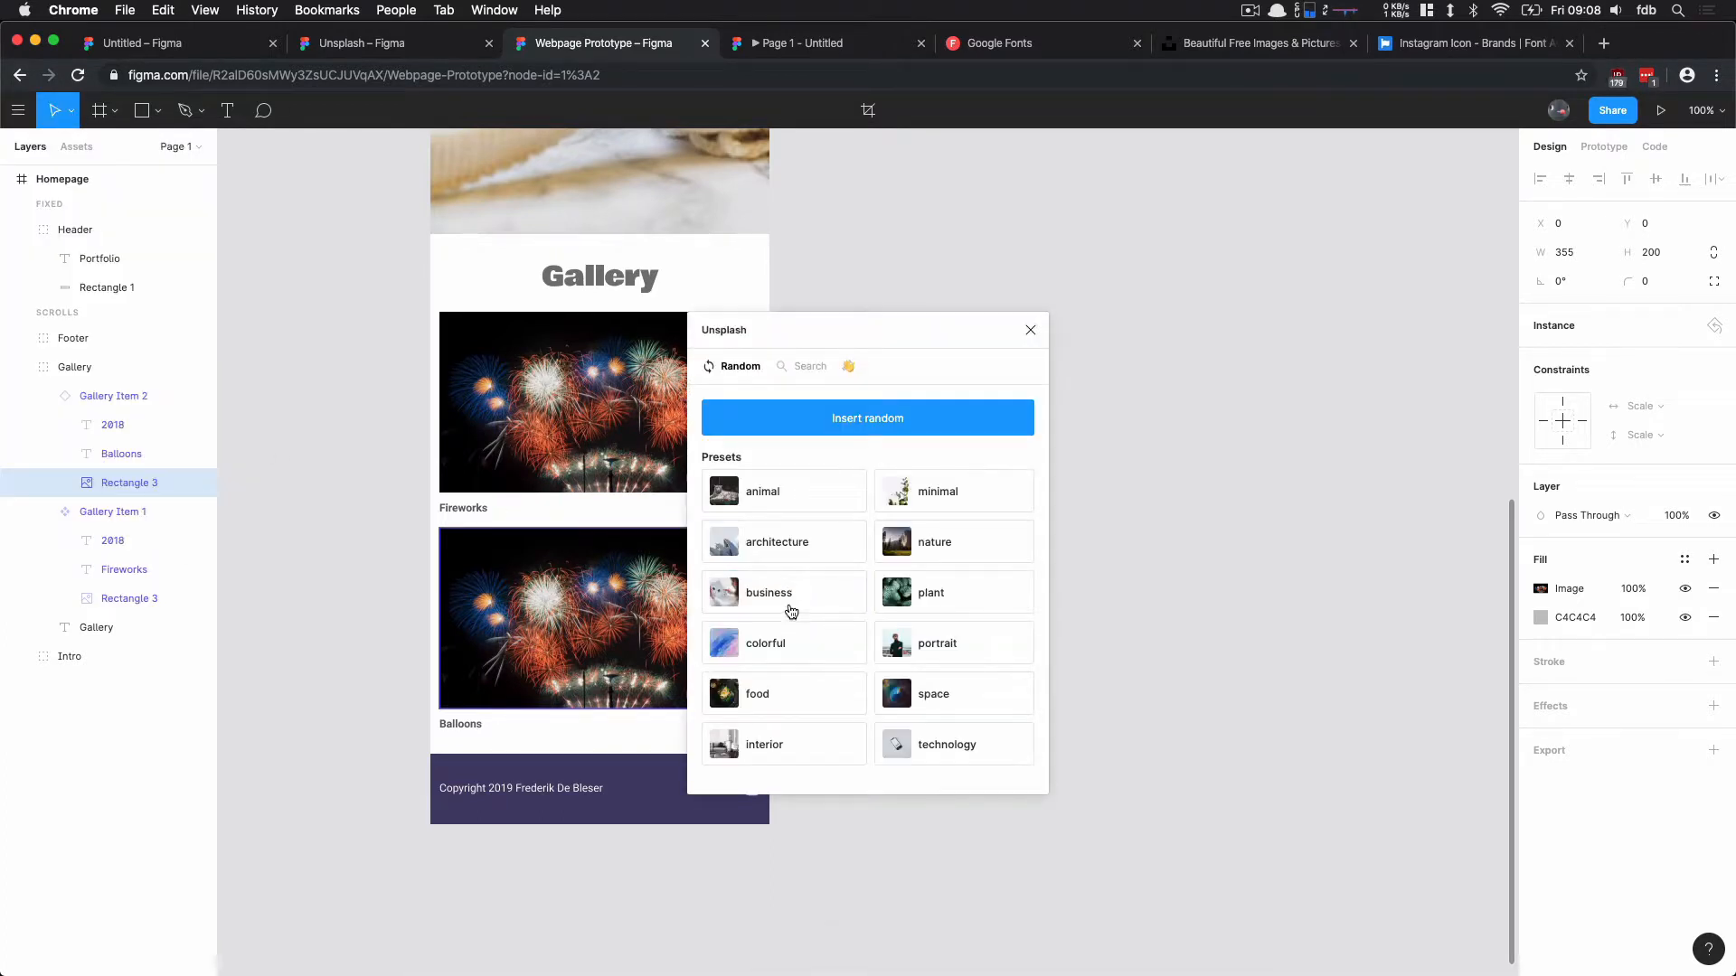
left_click(791, 644)
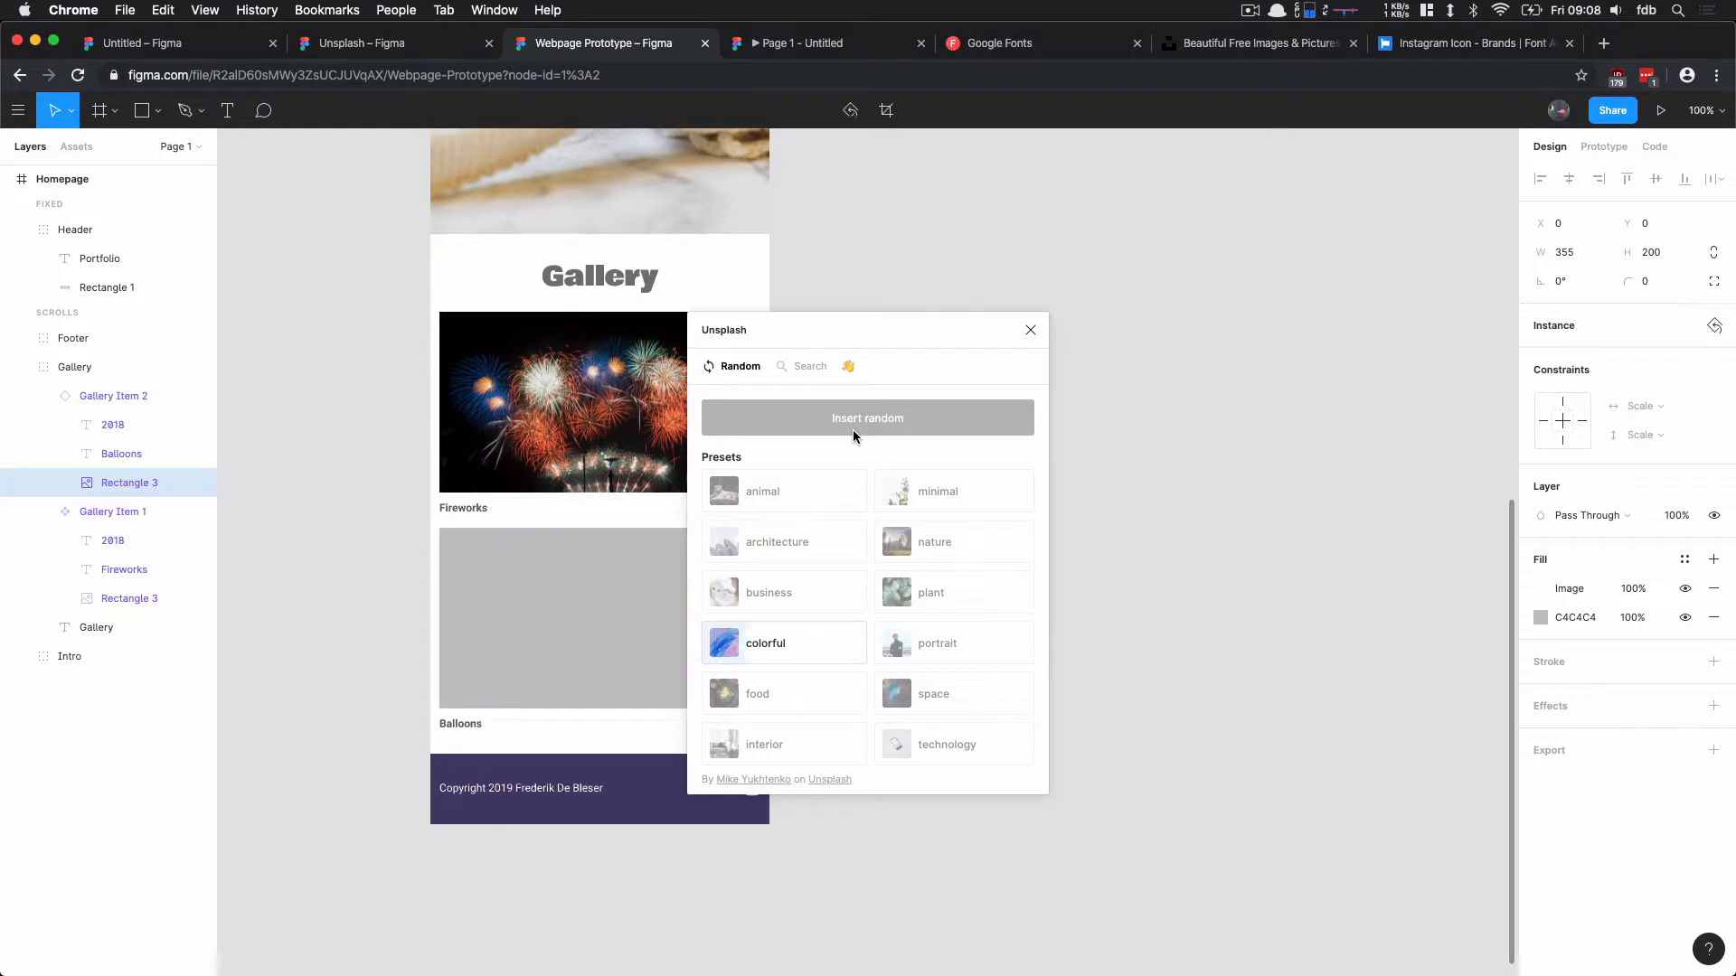
left_click(1031, 331)
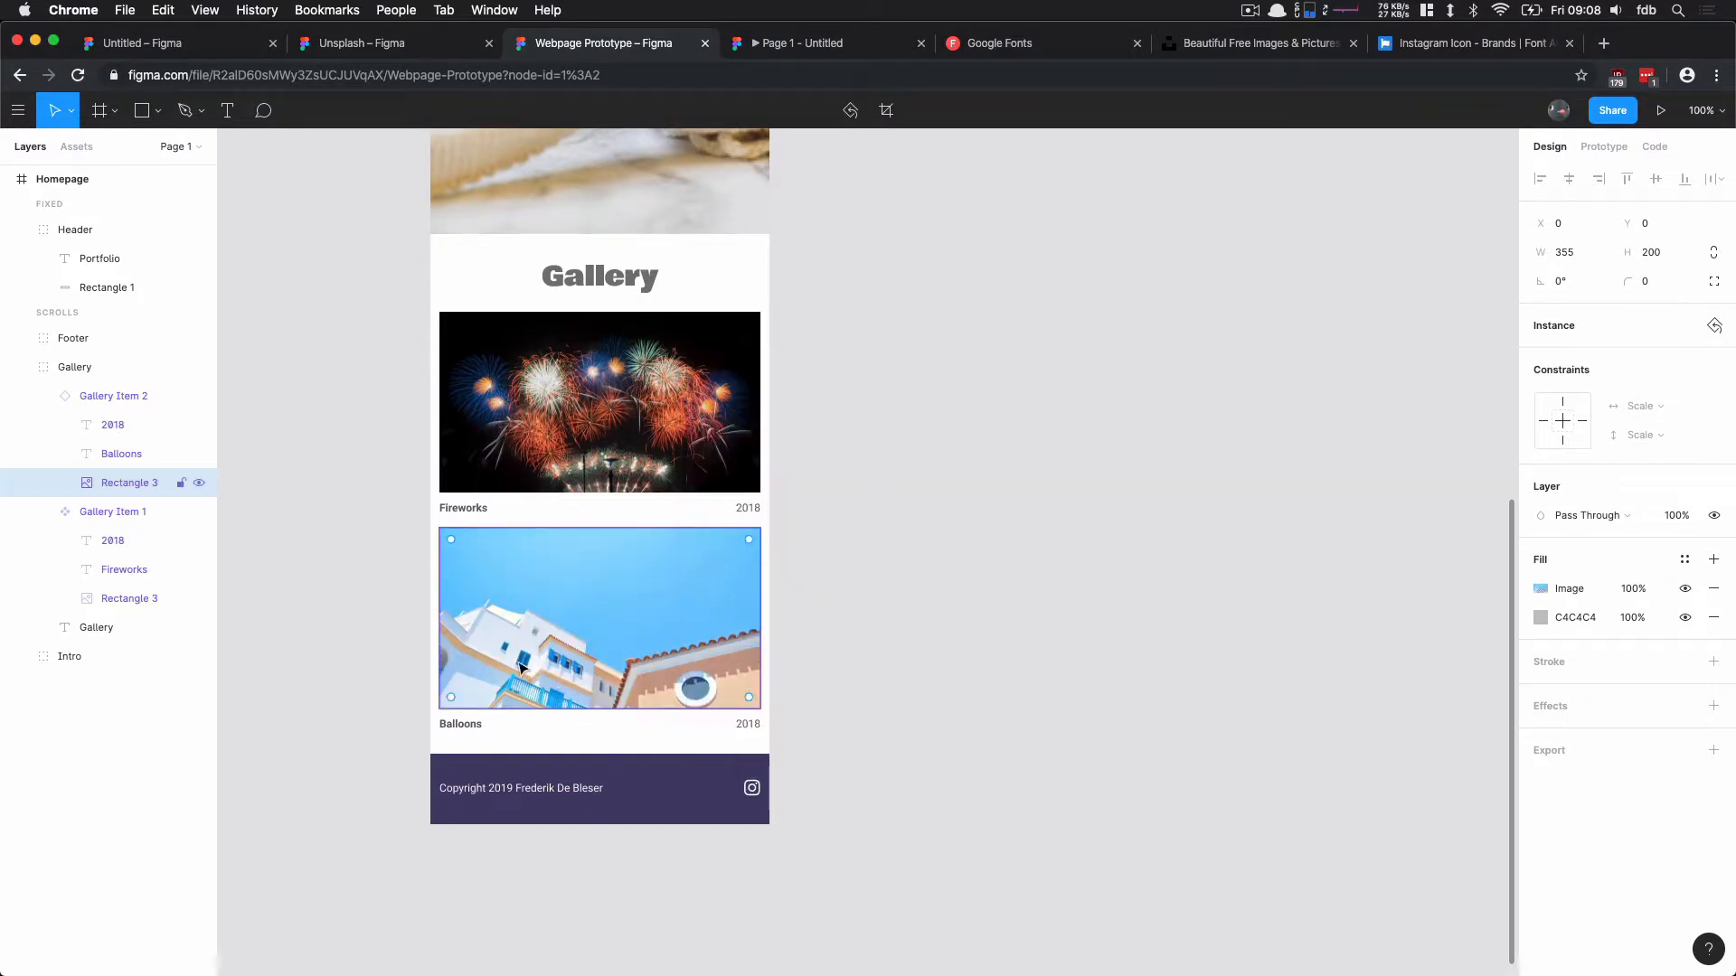
Step: Change the second gallery item's caption to "Houses"
left_click_drag(455, 711, 457, 735)
key("super+z")
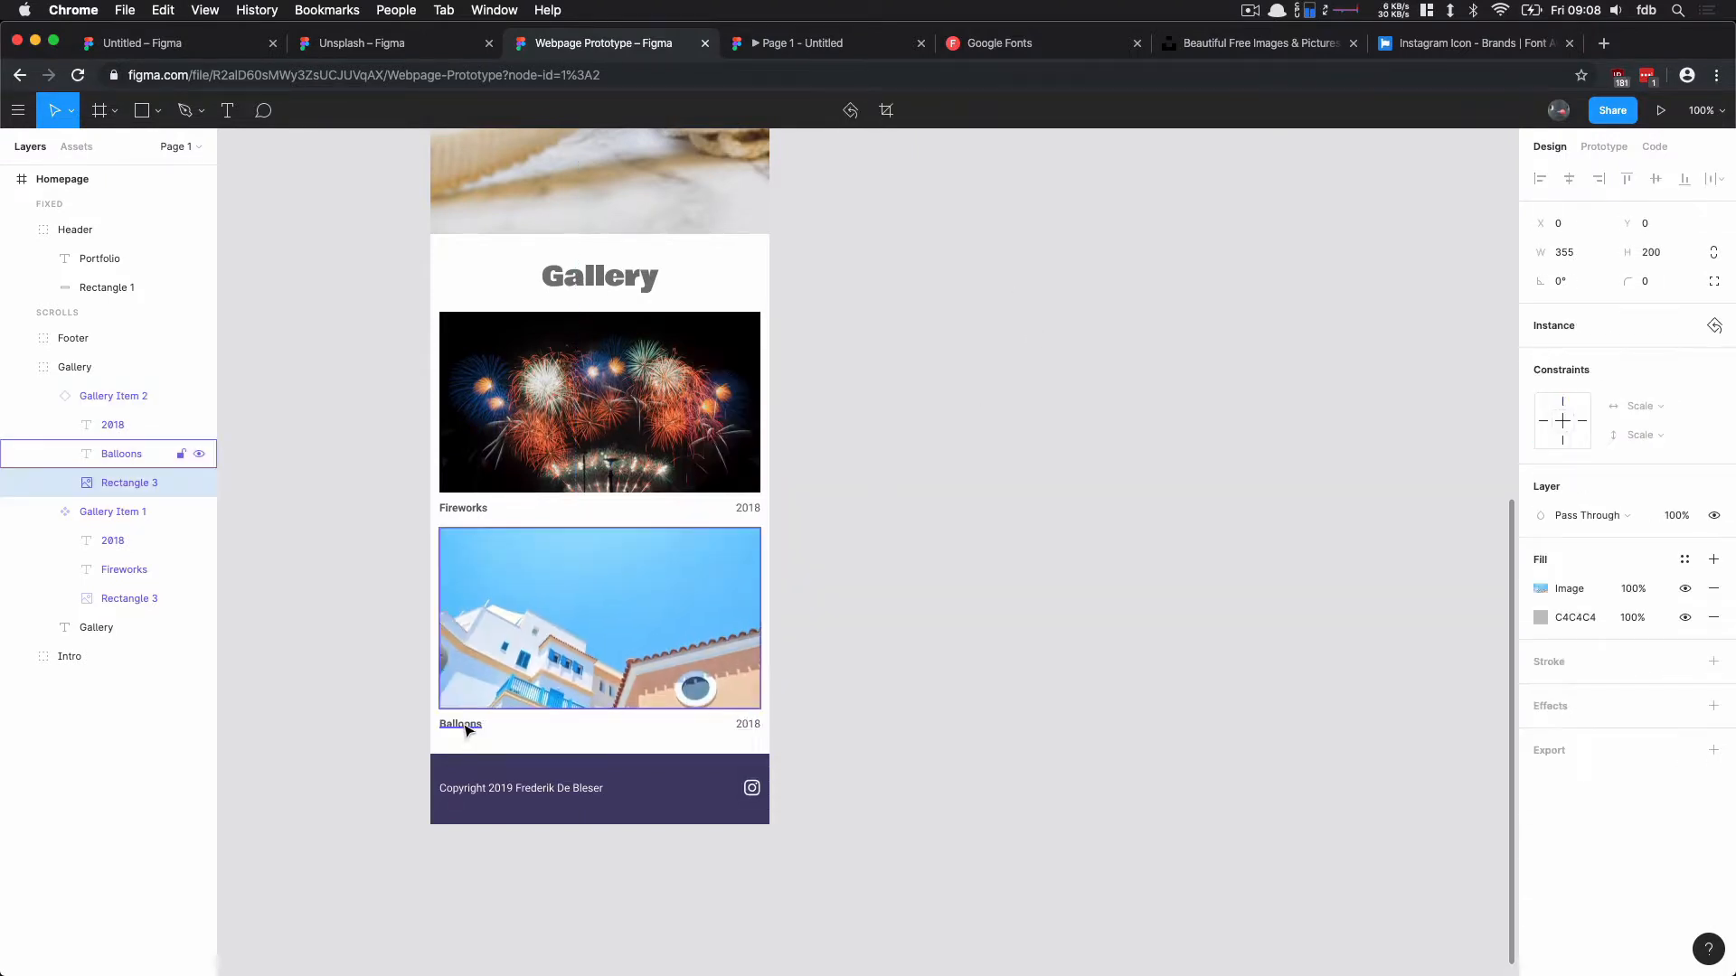
left_click(457, 726)
double_click(457, 726)
type("Houses")
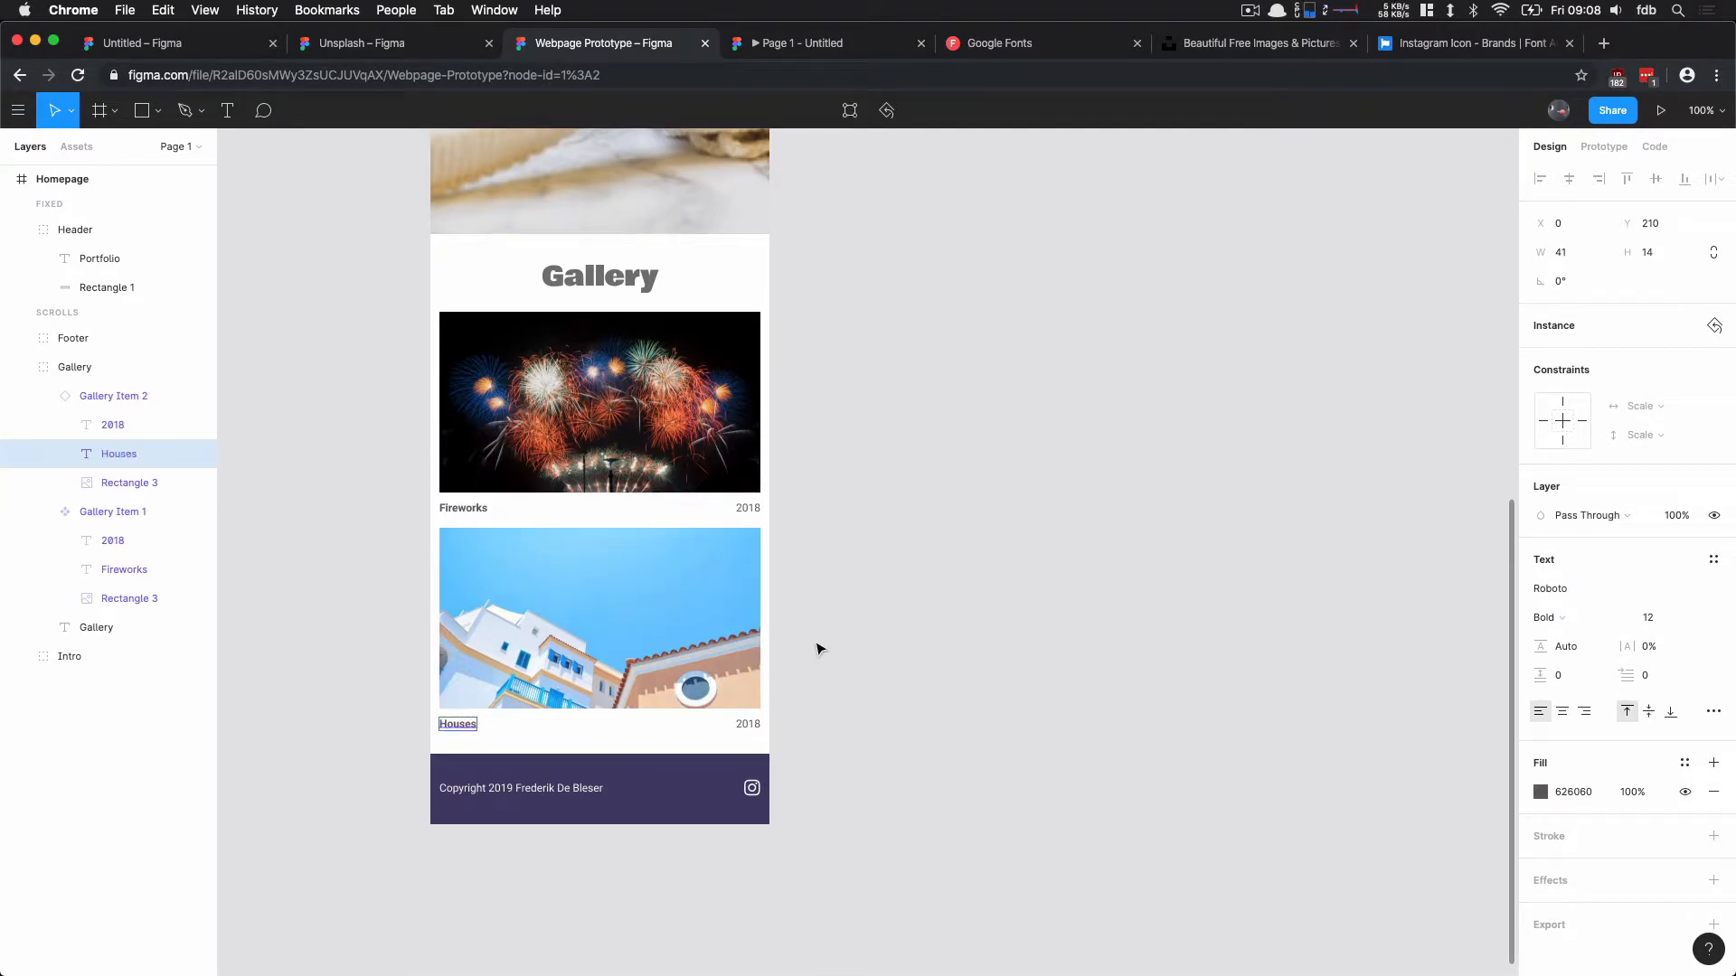
left_click(753, 728)
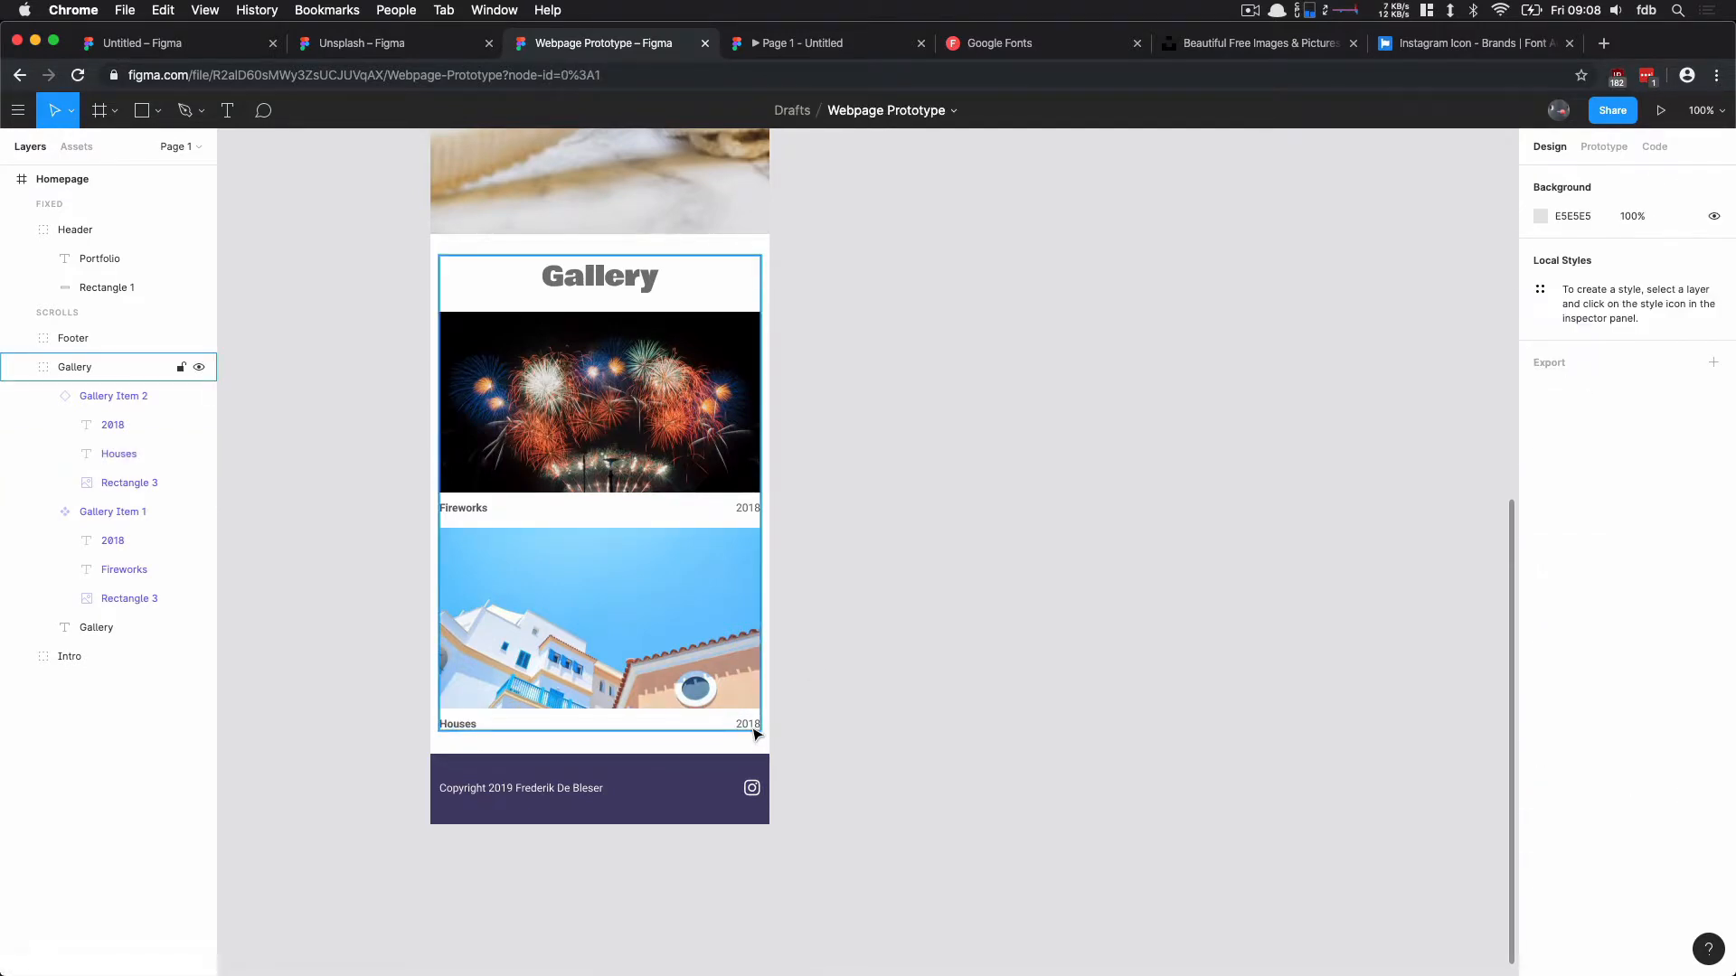
Step: Set the year of the Houses gallery item to 2017
double_click(749, 725)
double_click(748, 723)
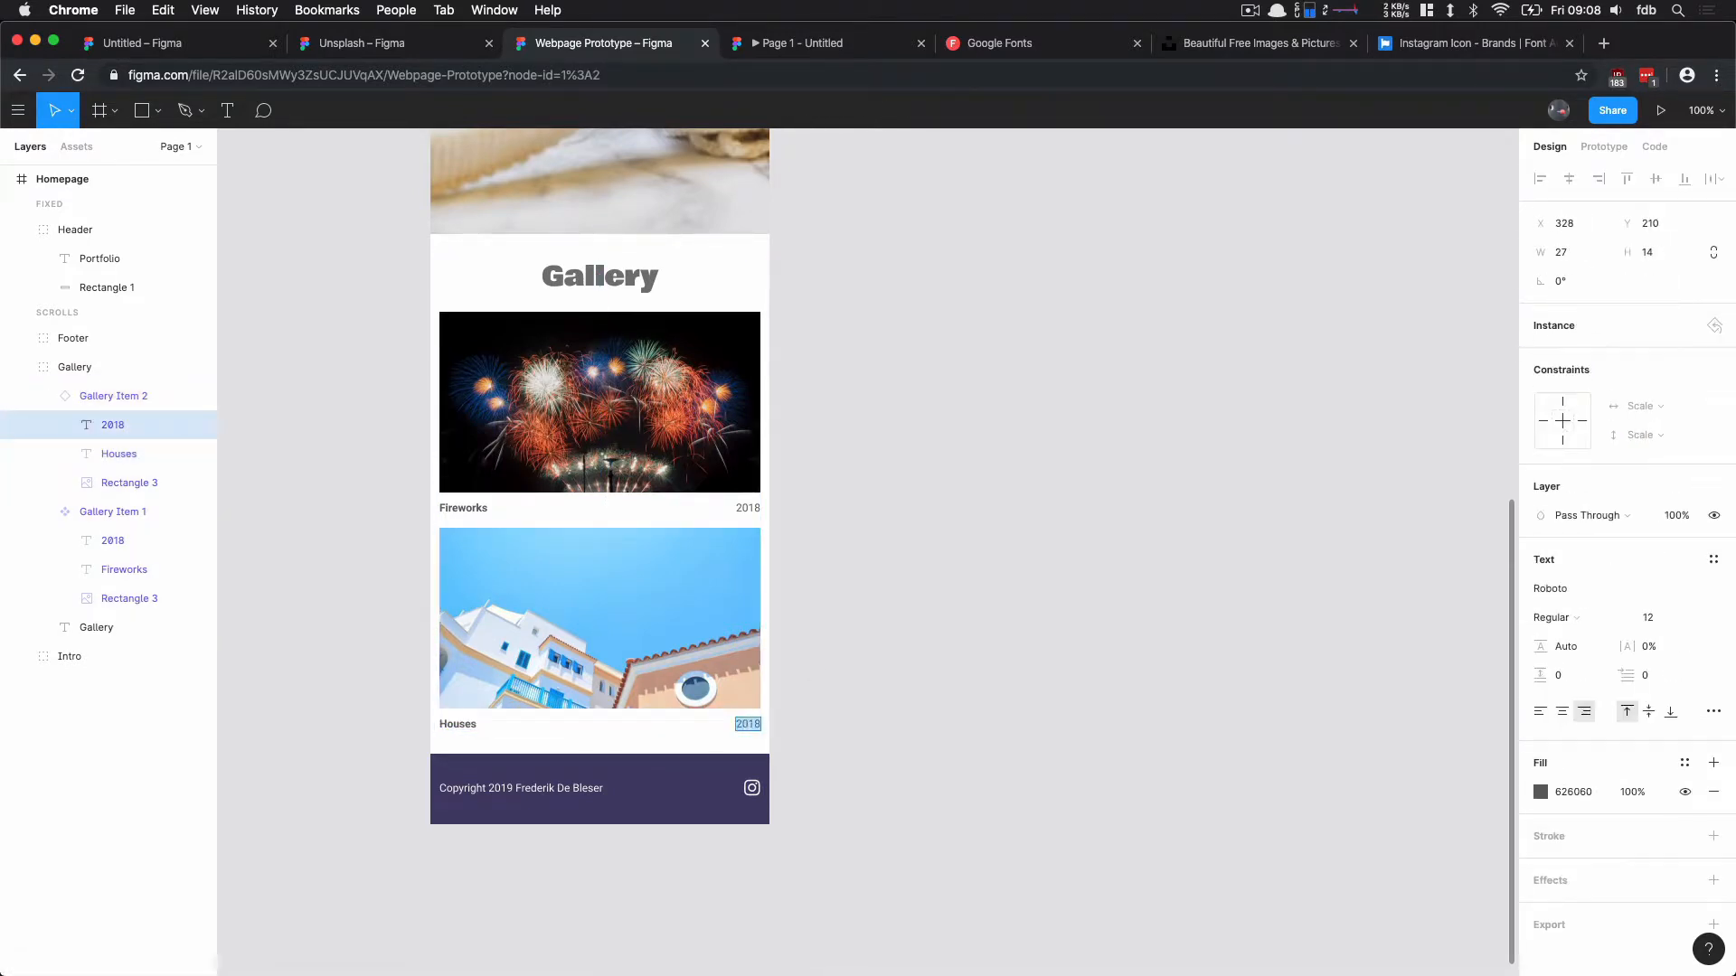
type("2017")
key("Escape")
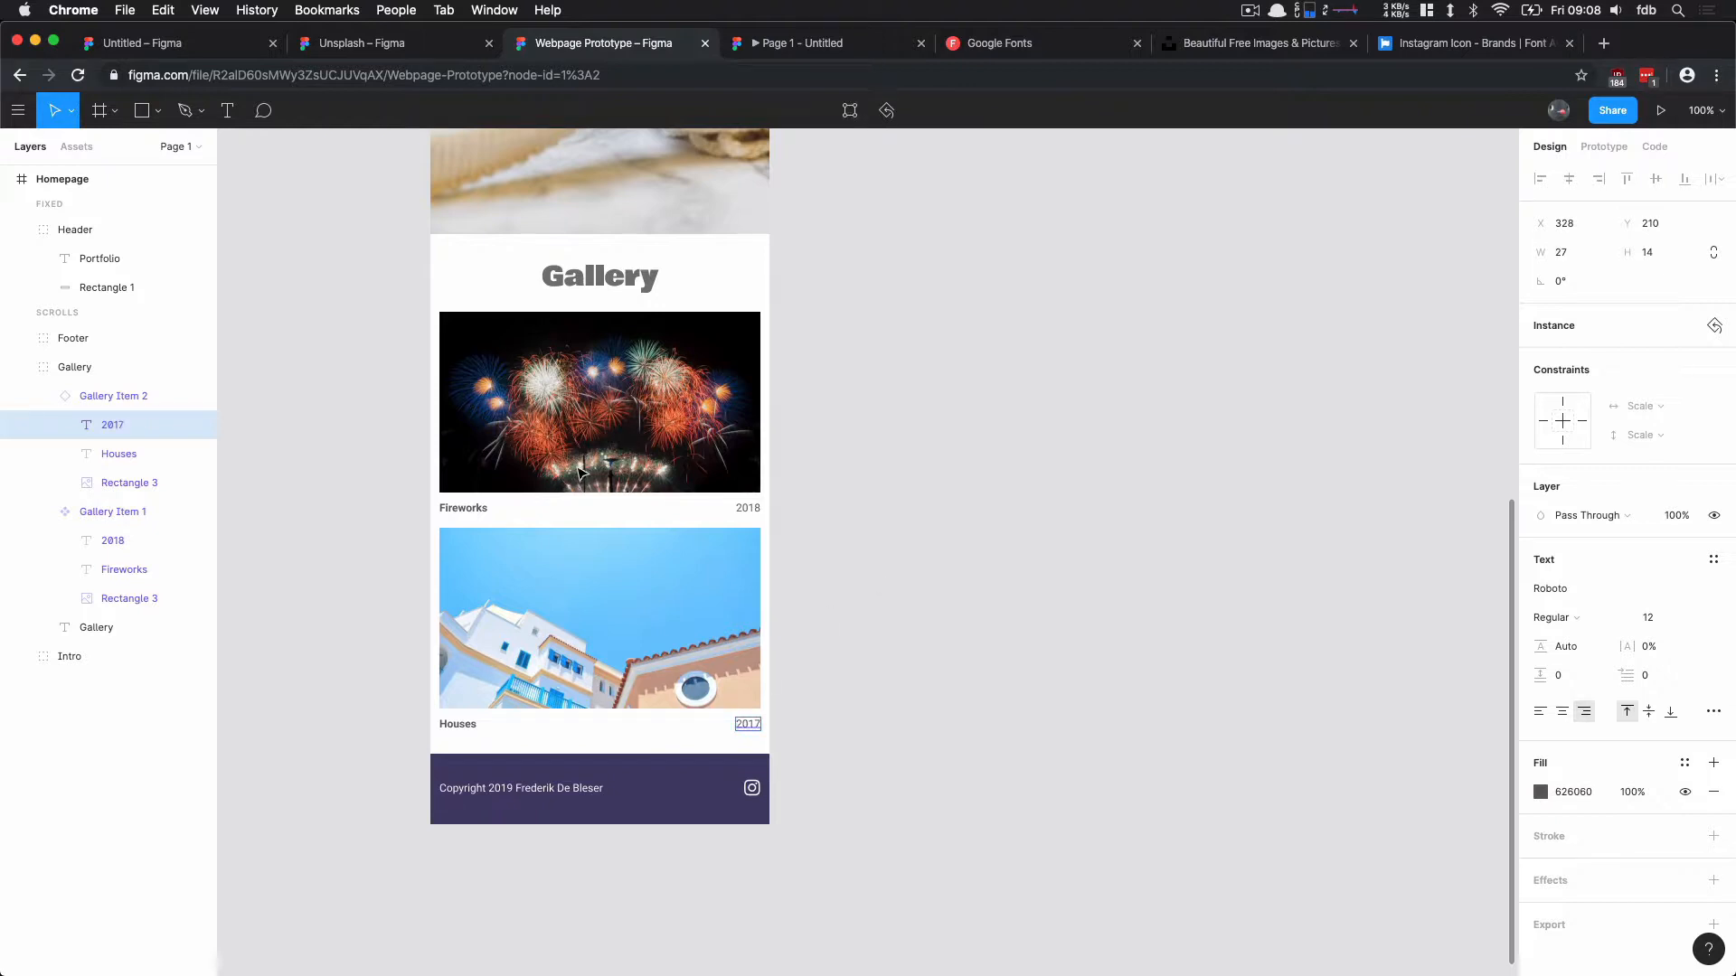
left_click(747, 513)
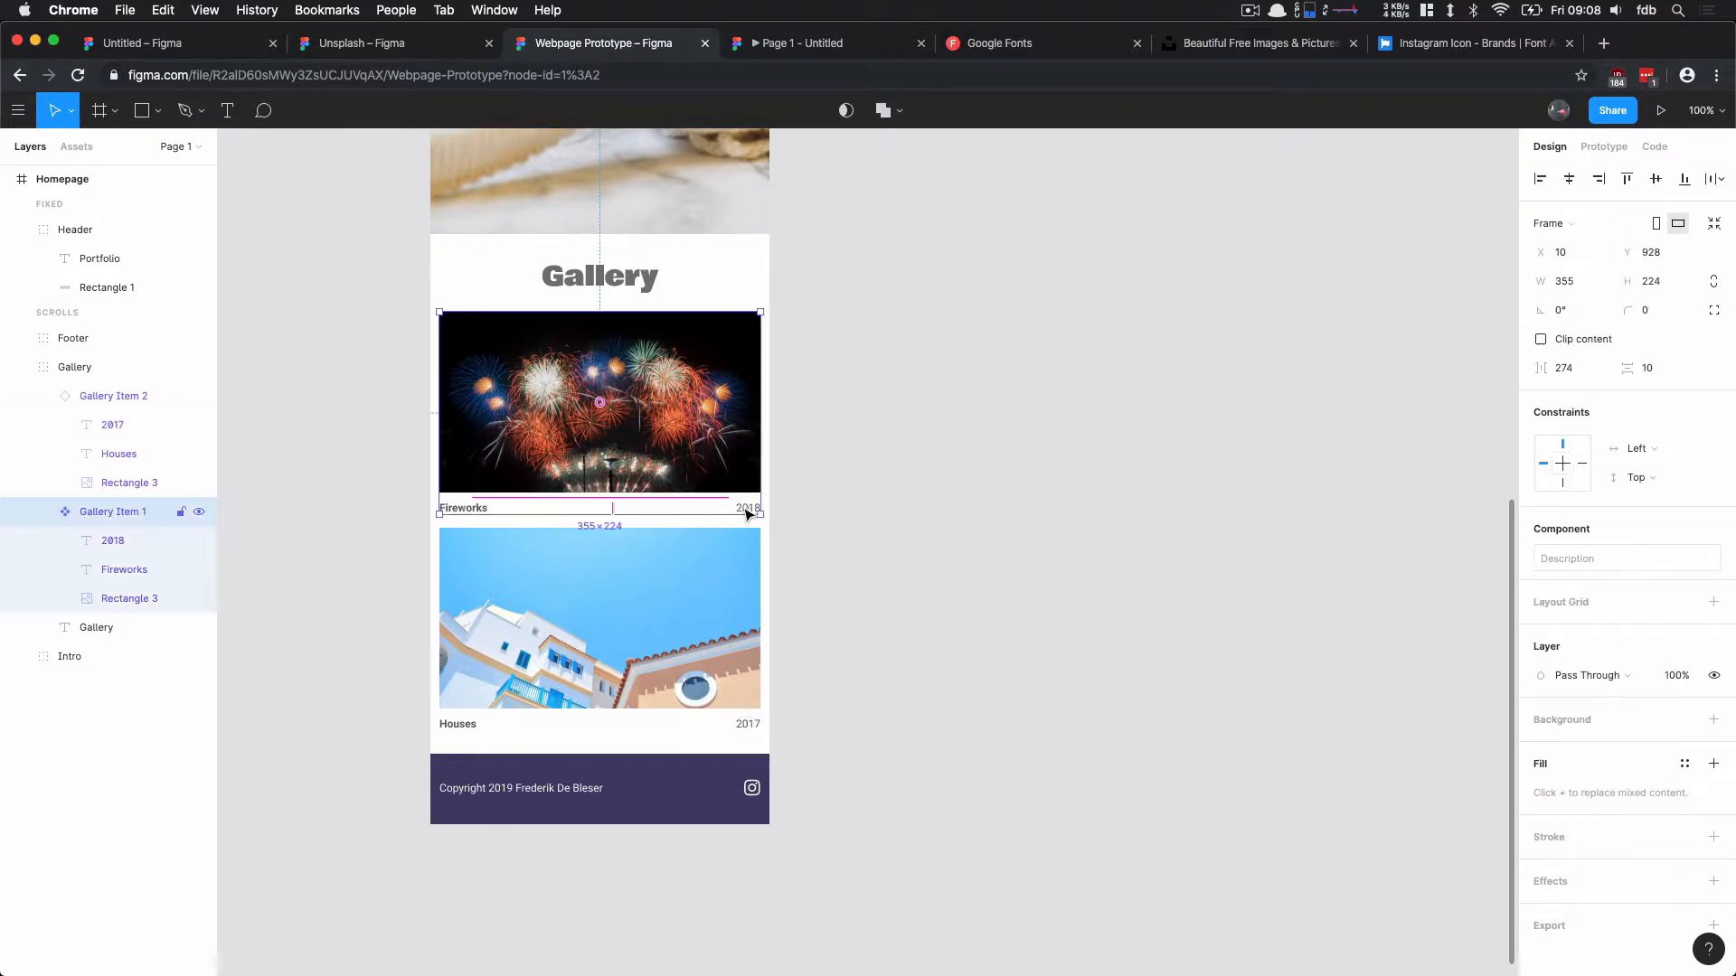
double_click(586, 470)
mouse_move(588, 493)
left_mouse_down()
mouse_move(587, 472)
mouse_move(590, 493)
left_mouse_up()
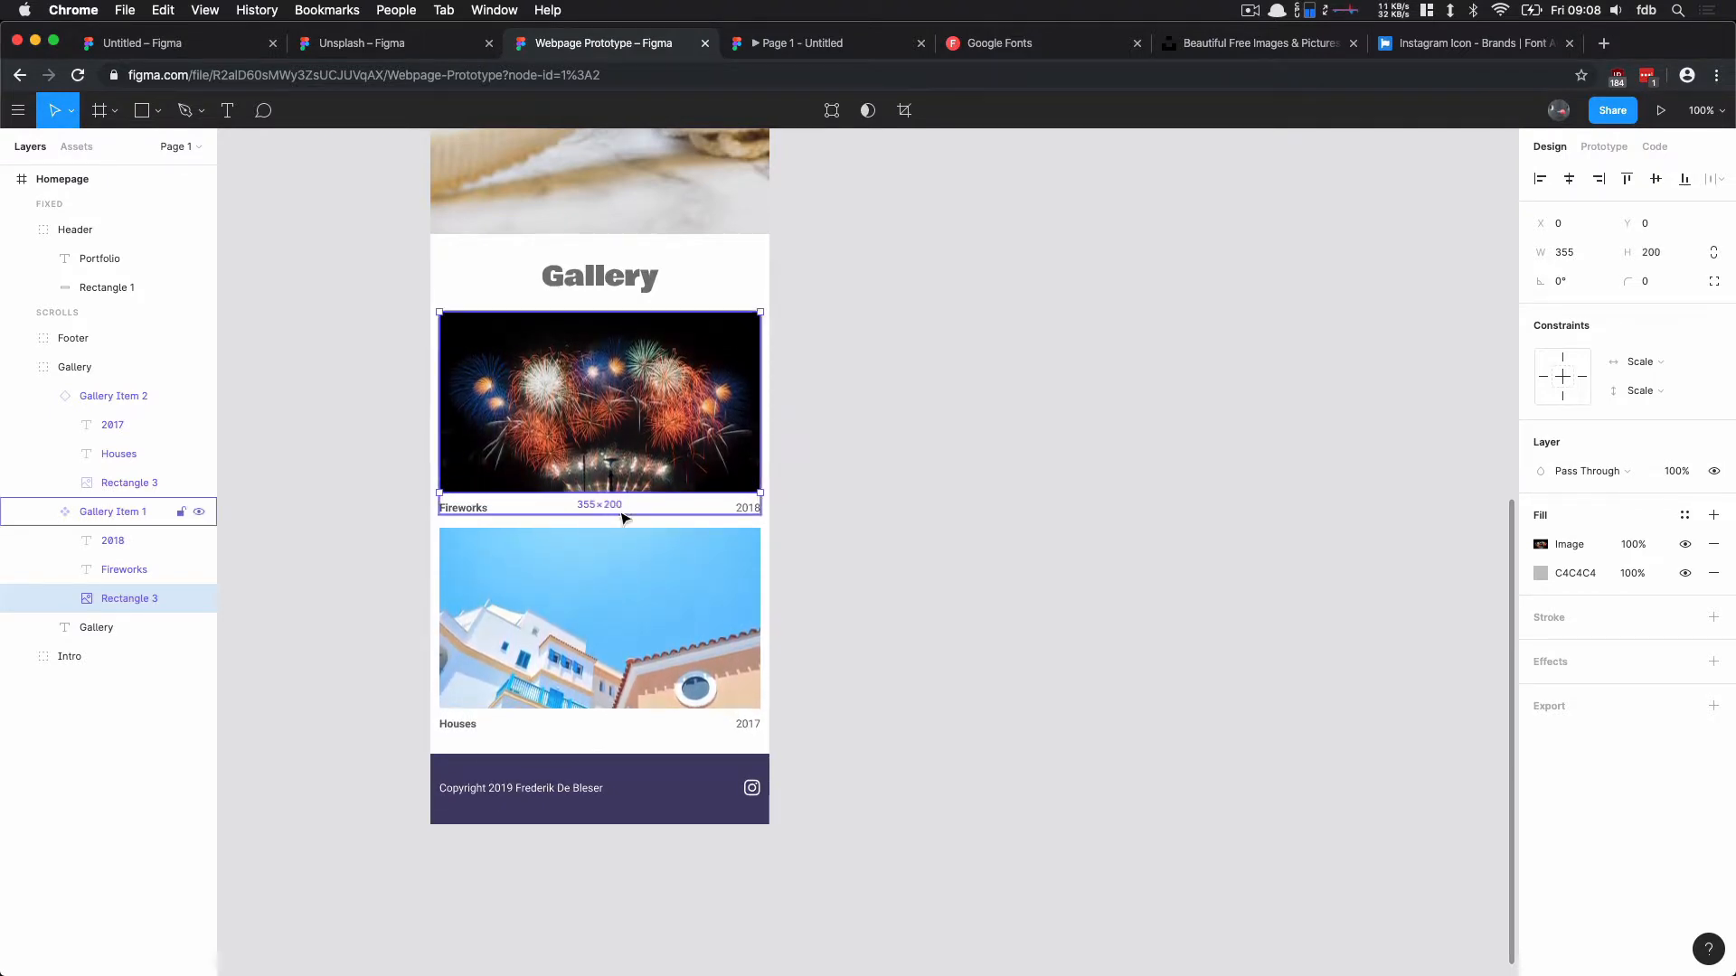
left_click(778, 651)
Step: Try to move the Houses caption inside the second gallery item's instance
left_click(458, 721)
left_click(458, 723)
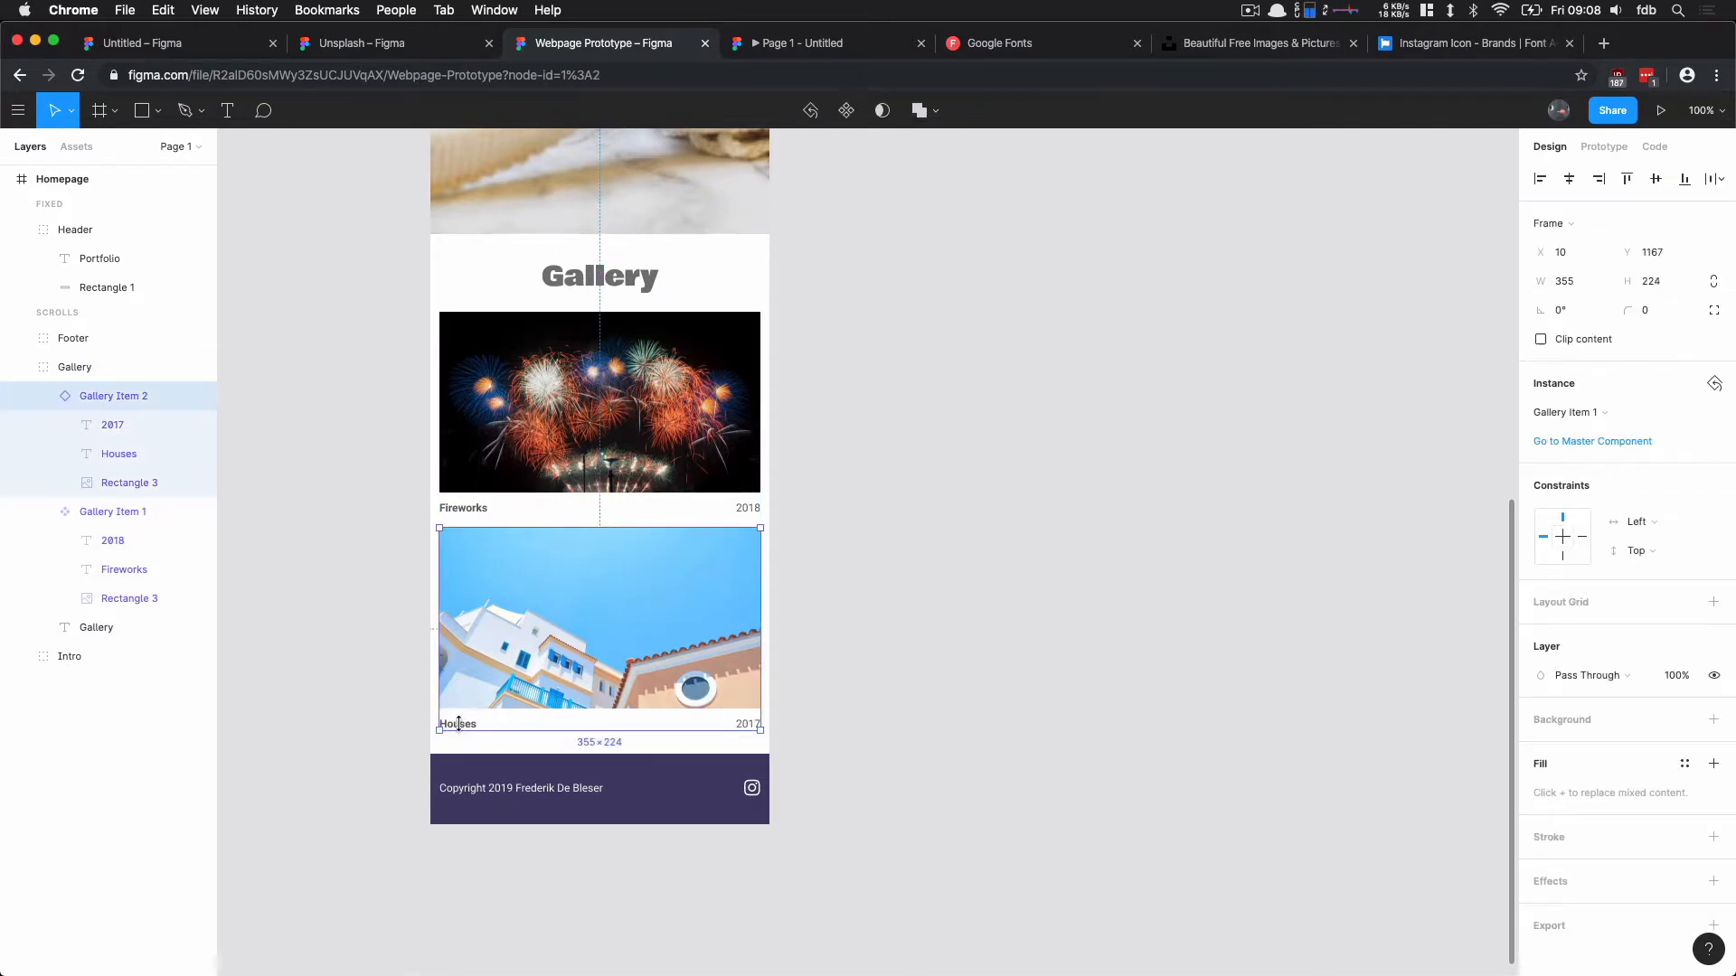
double_click(475, 704)
left_click(465, 727)
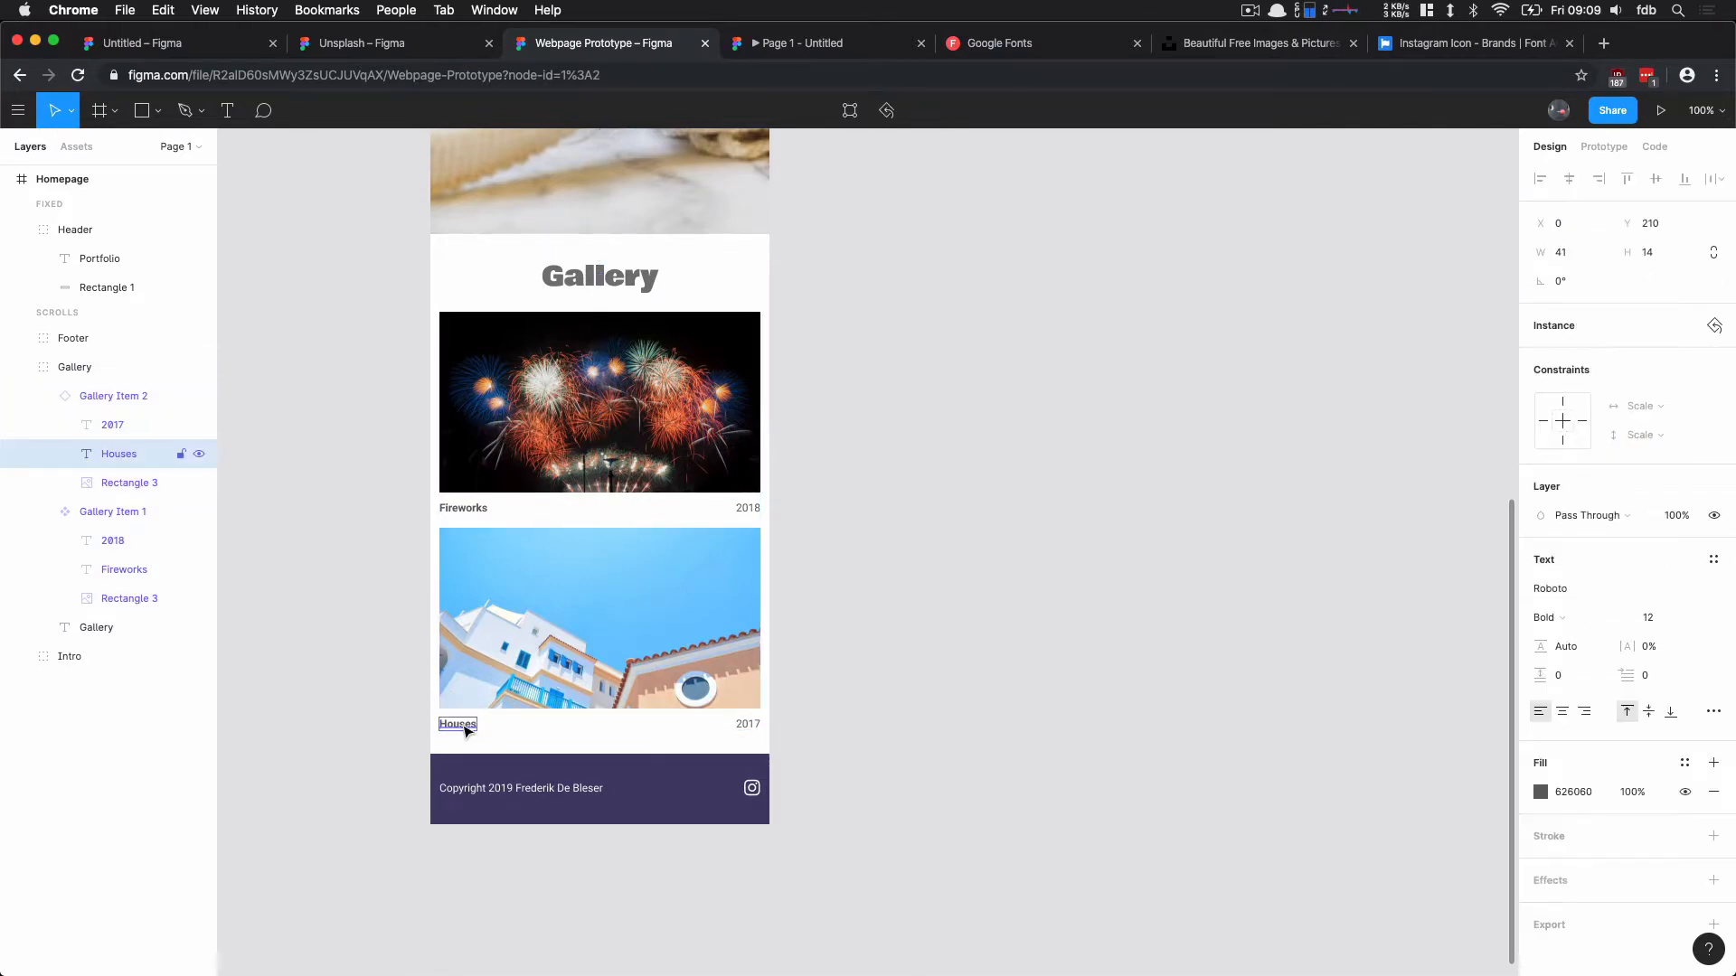
mouse_move(465, 727)
left_mouse_down()
mouse_move(439, 729)
mouse_move(472, 708)
mouse_move(496, 728)
mouse_move(463, 731)
left_mouse_up()
Step: Try to move the Fireworks caption inside the master gallery item component
left_click(491, 466)
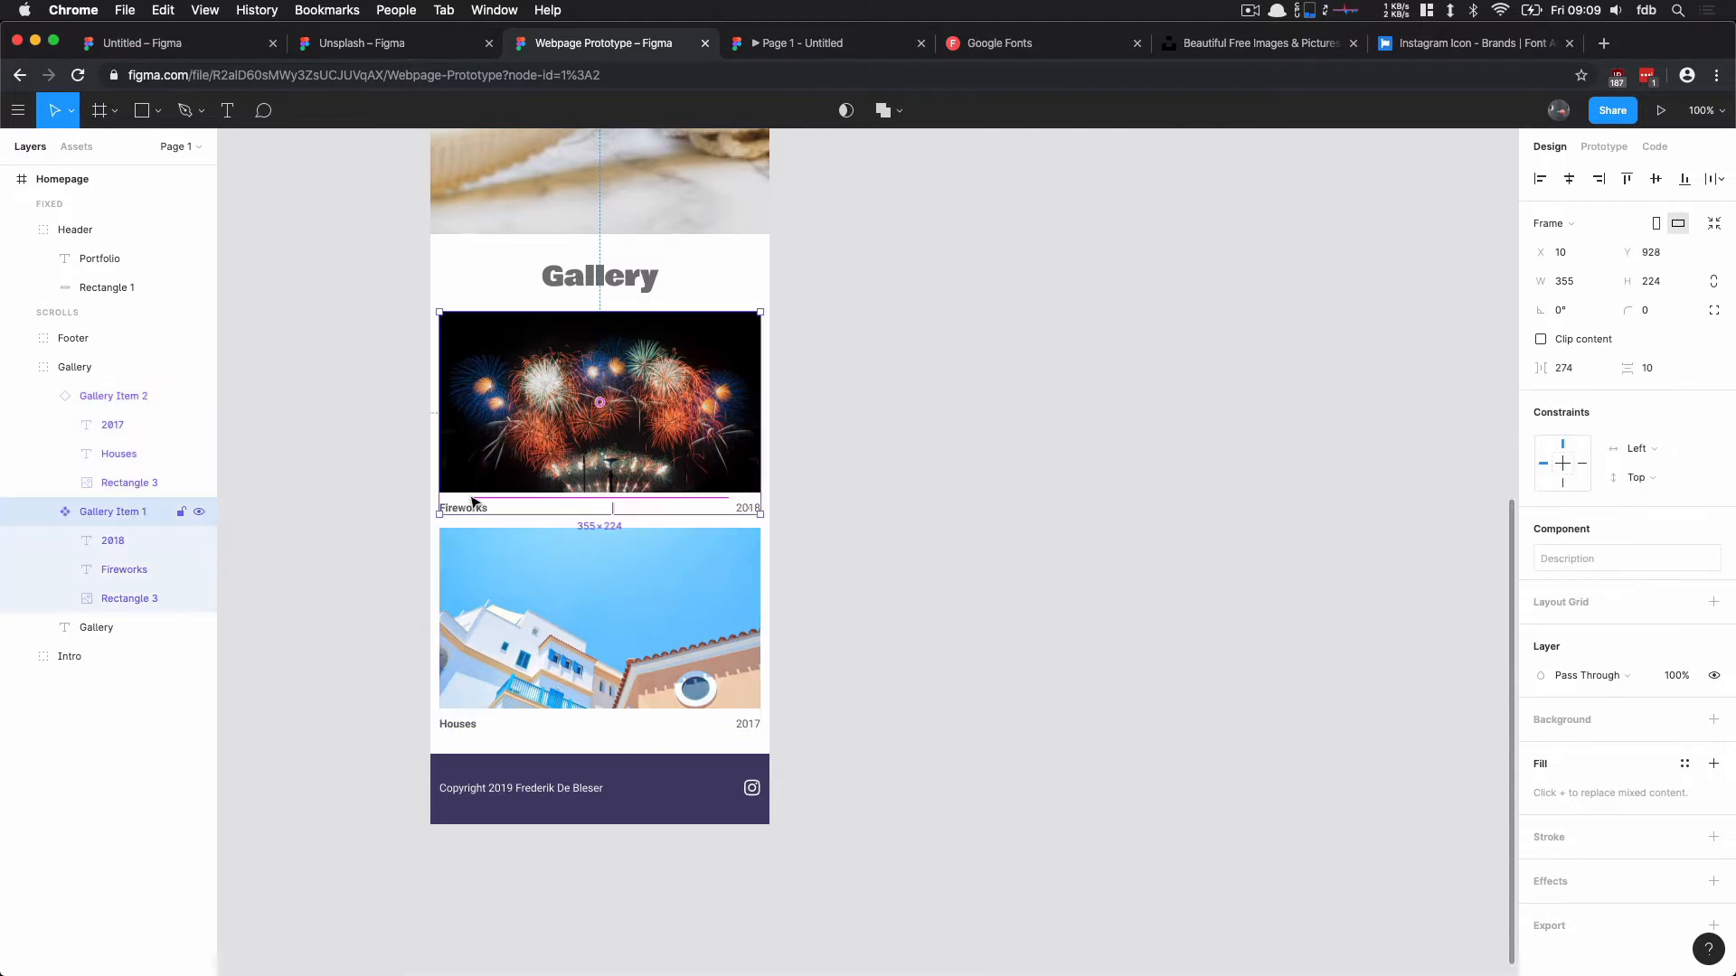
double_click(460, 511)
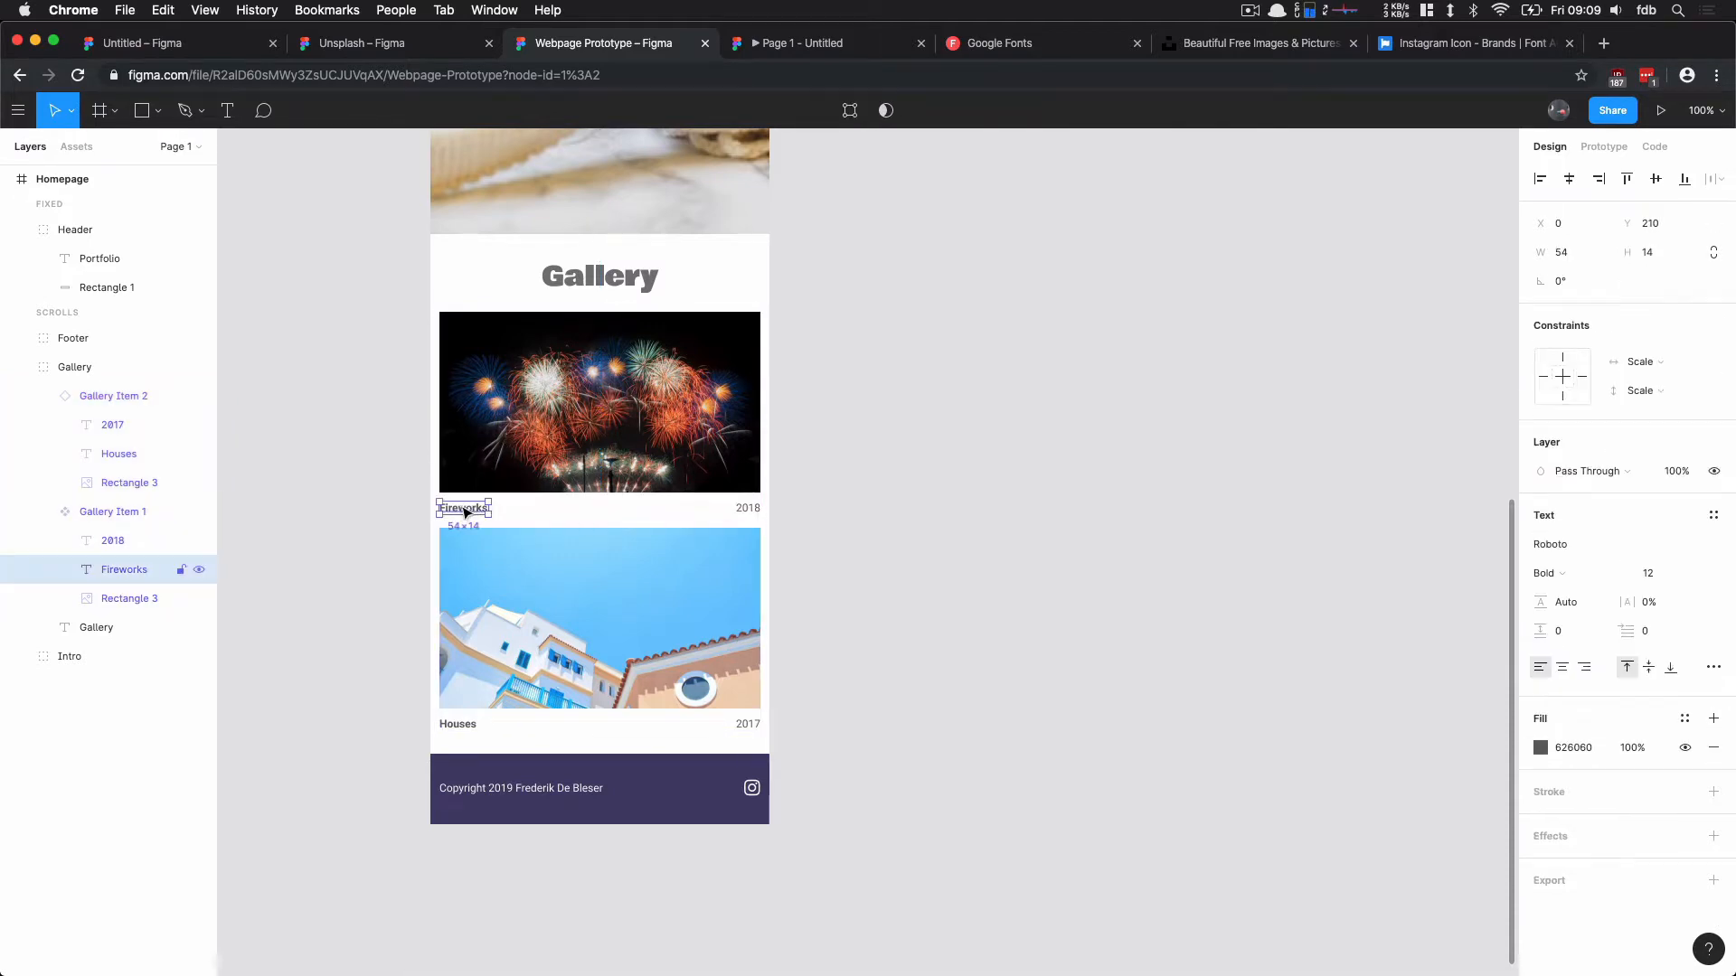
mouse_move(469, 511)
left_mouse_down()
mouse_move(500, 509)
mouse_move(461, 512)
left_mouse_up()
Step: Jump from the second gallery item to its master component, then check the instance's override reset options
left_click(531, 611)
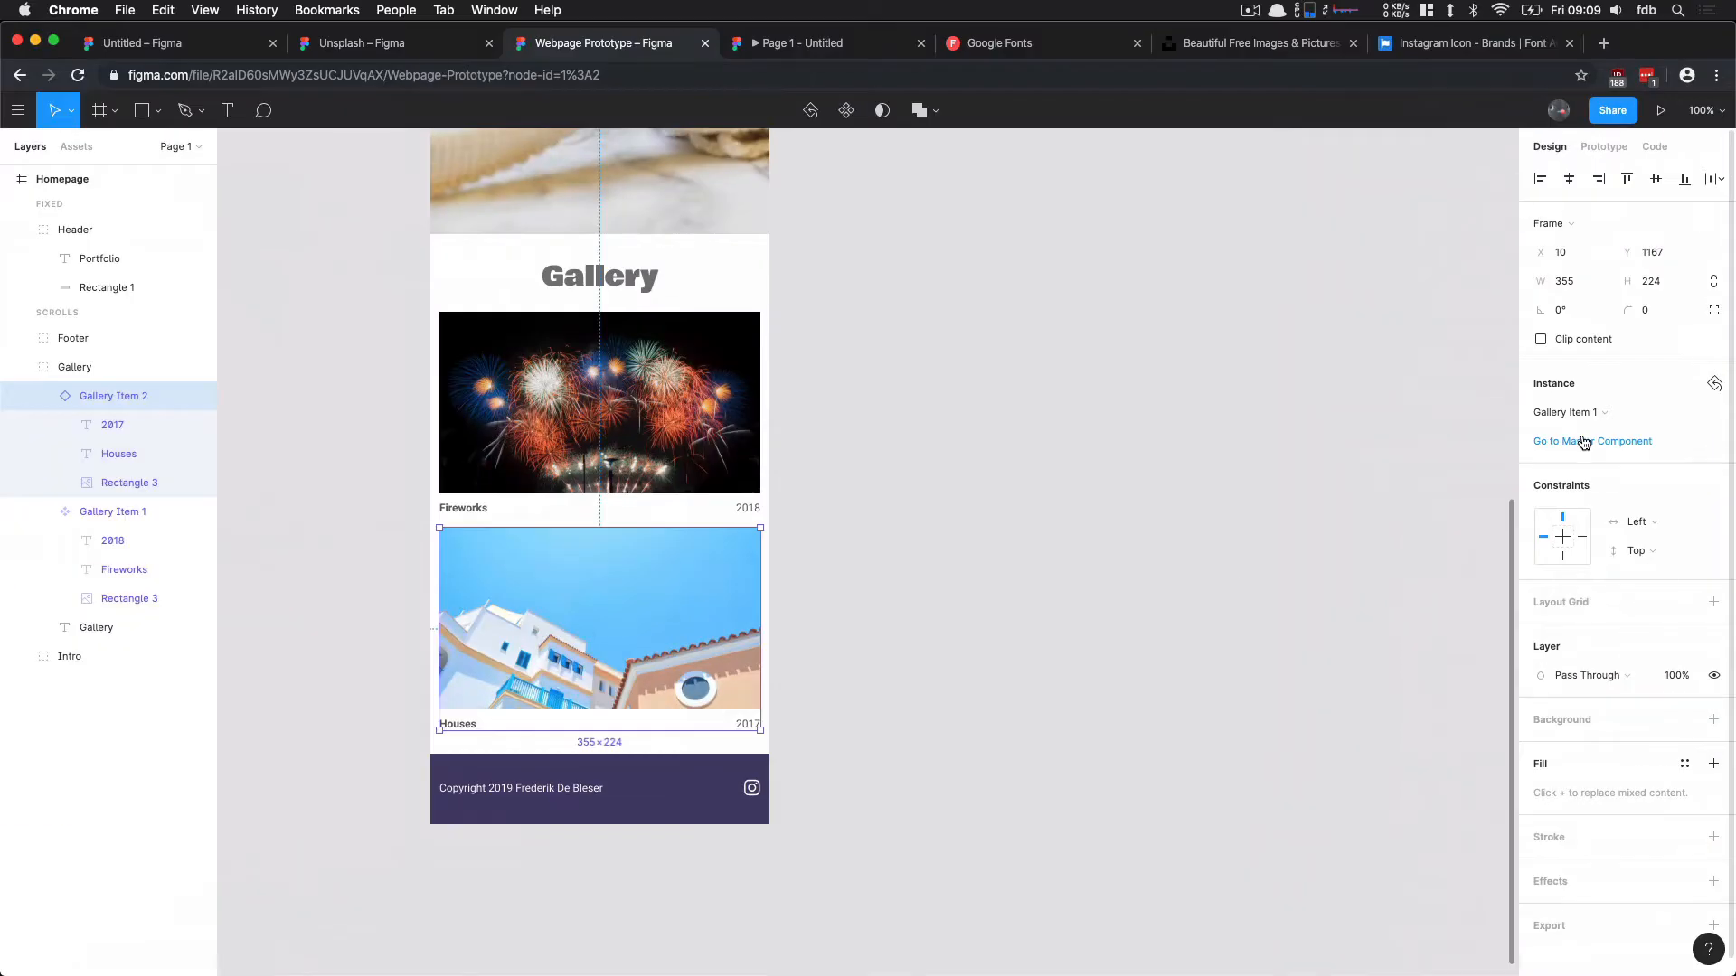
left_click(1584, 442)
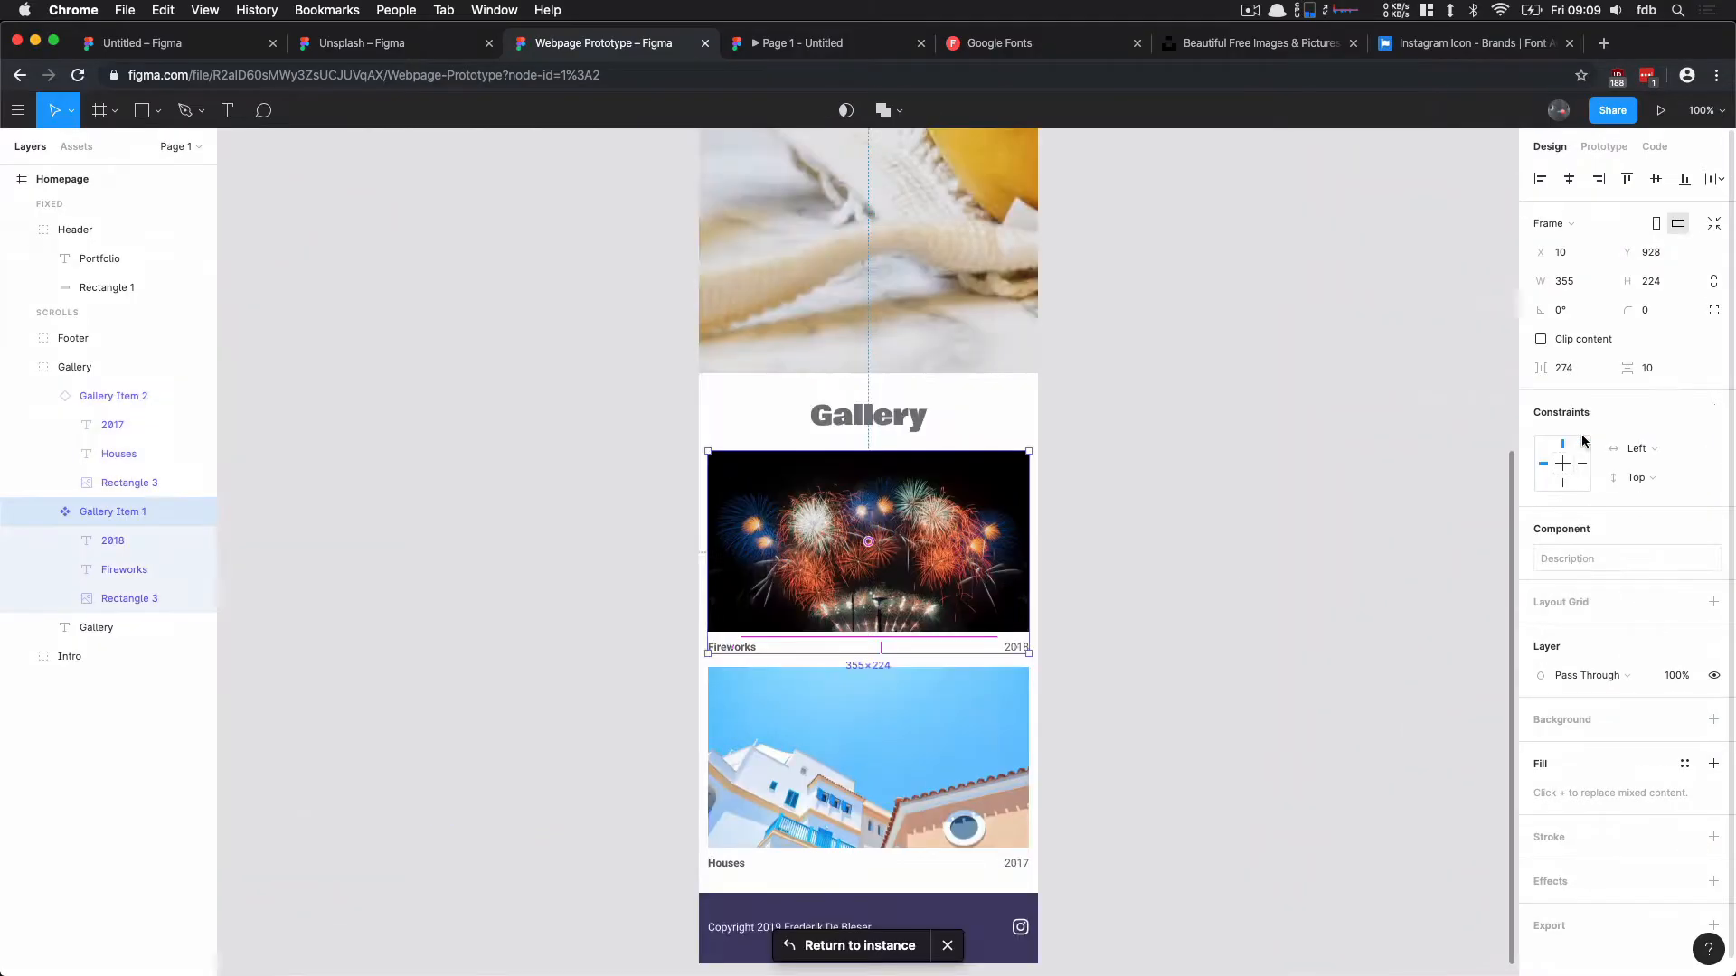
left_click(896, 783)
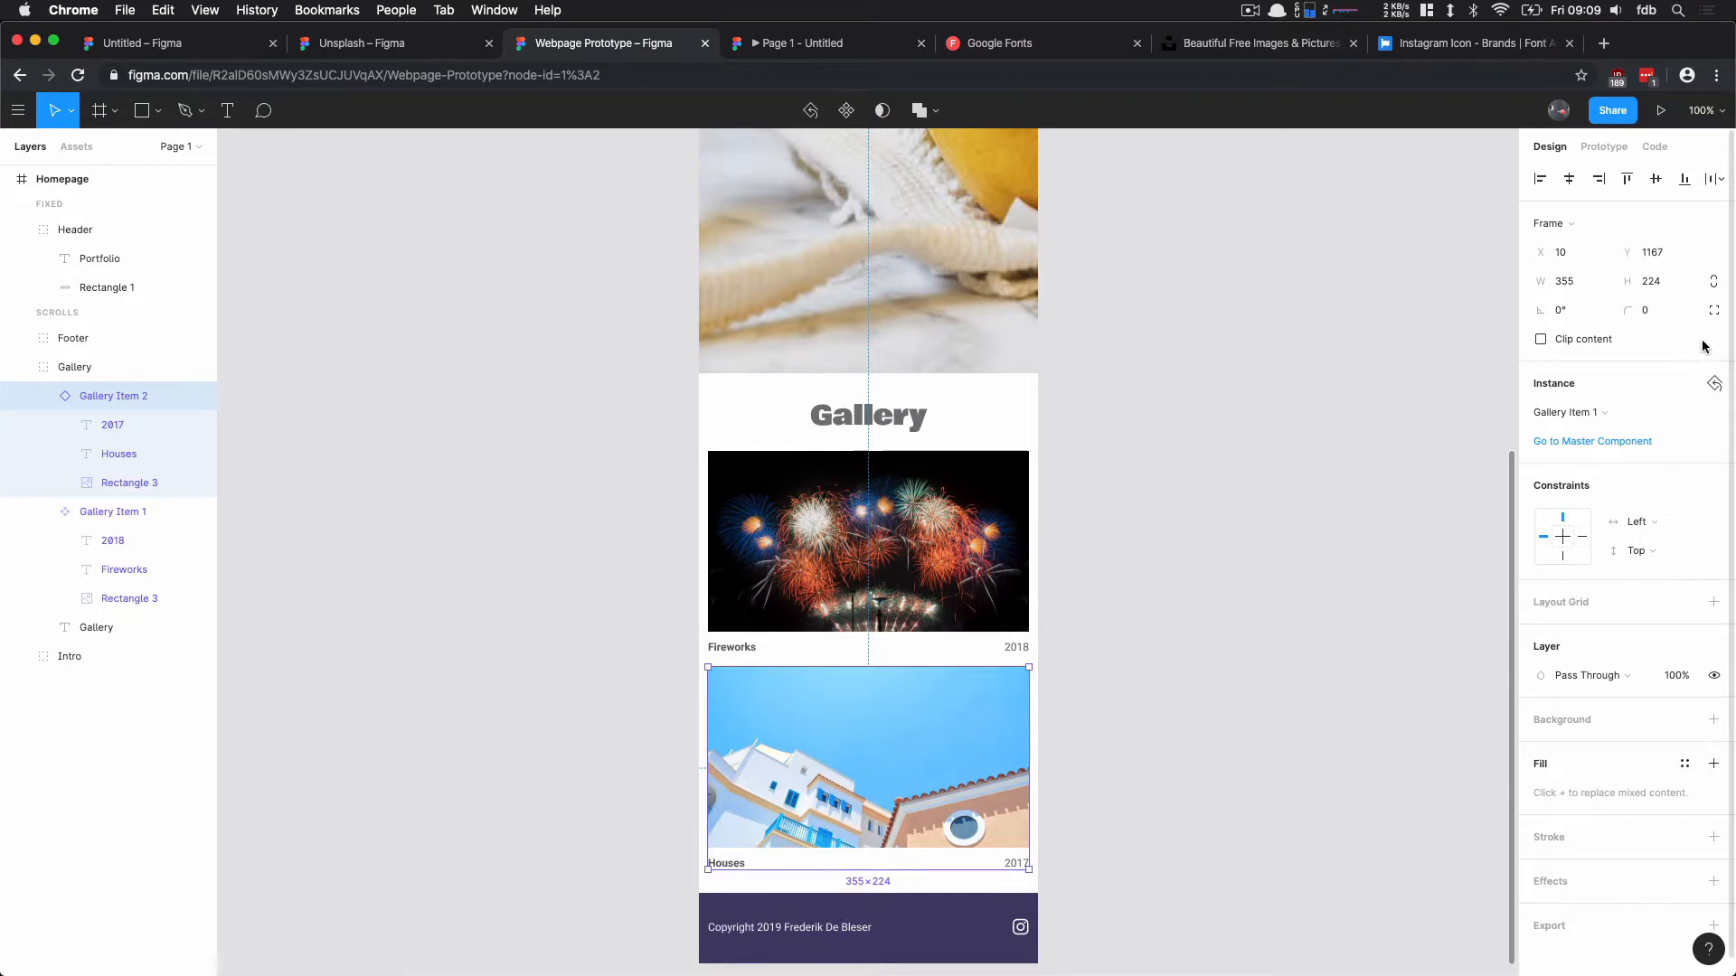
left_click(1715, 385)
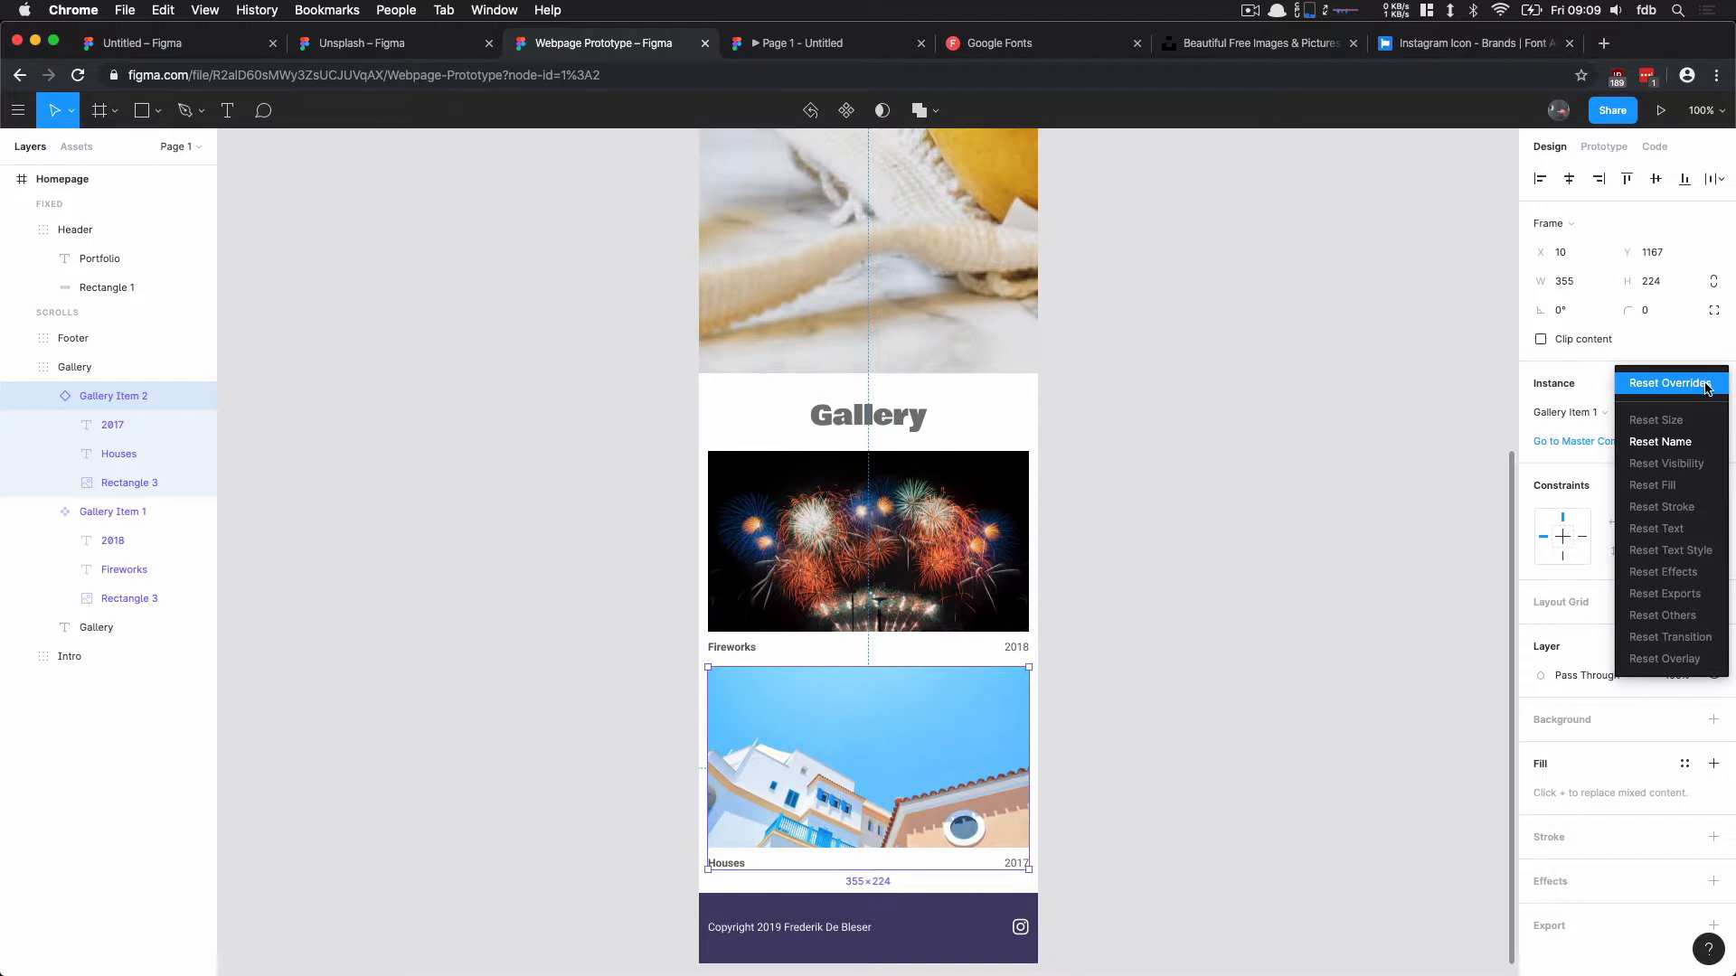
left_click(1373, 482)
Step: Reset the text override on the second gallery item's caption
left_click(733, 861)
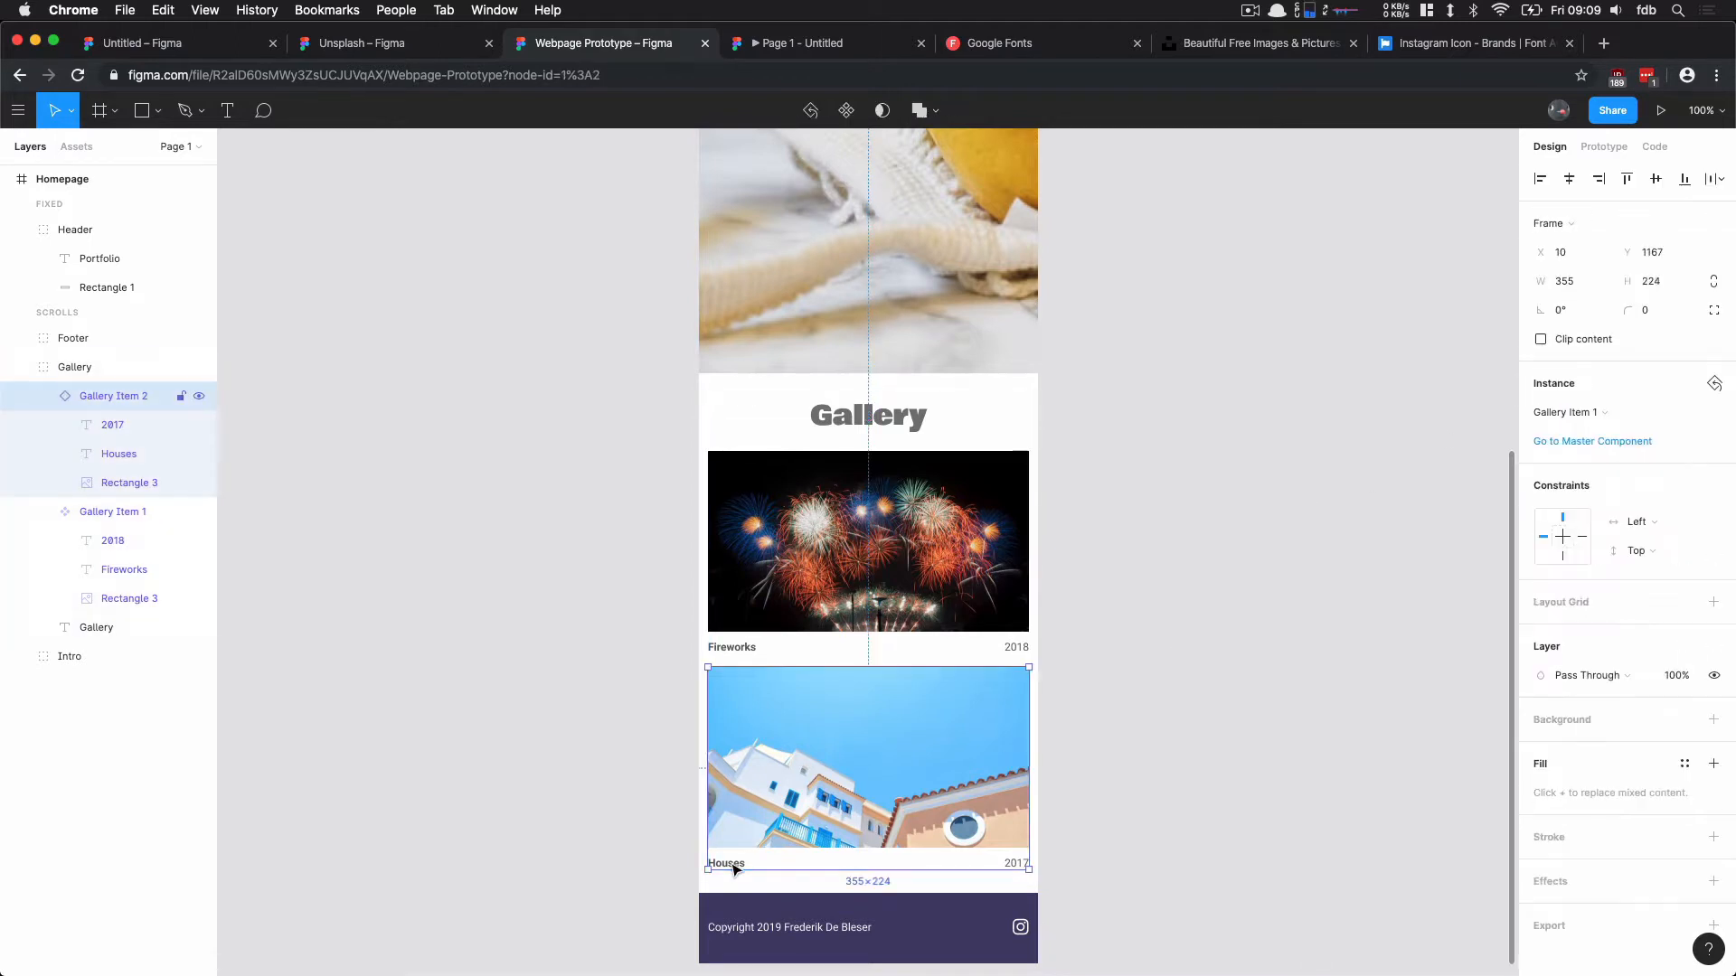
double_click(733, 862)
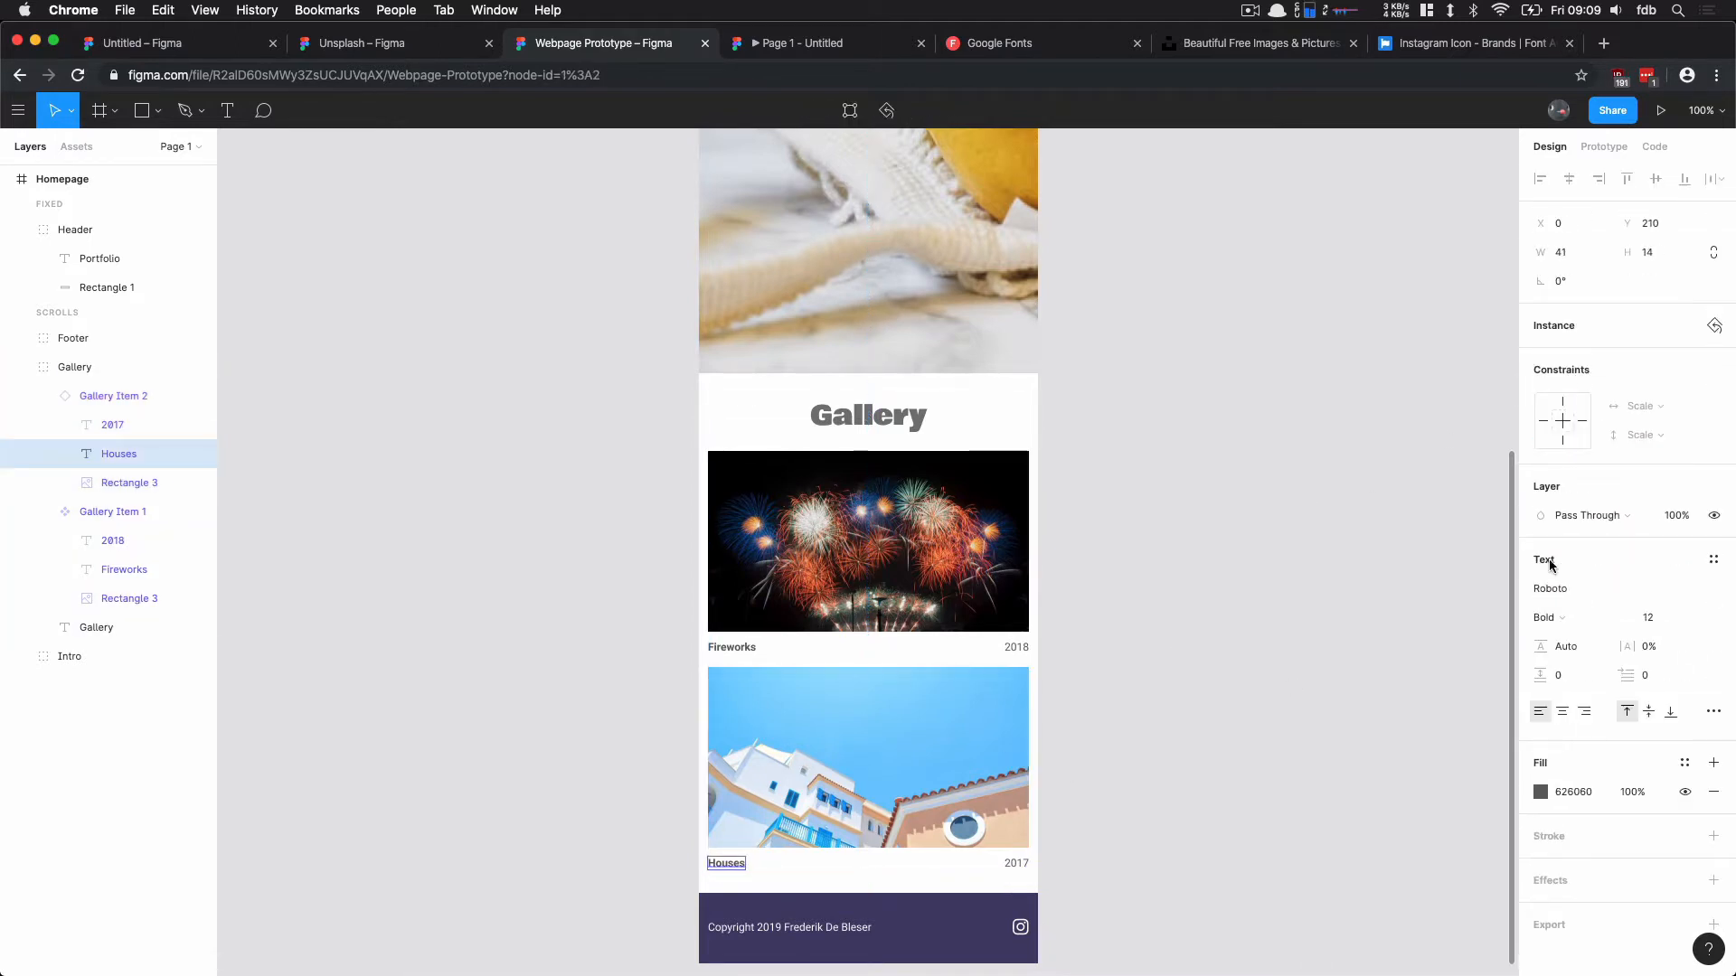
left_click(1713, 329)
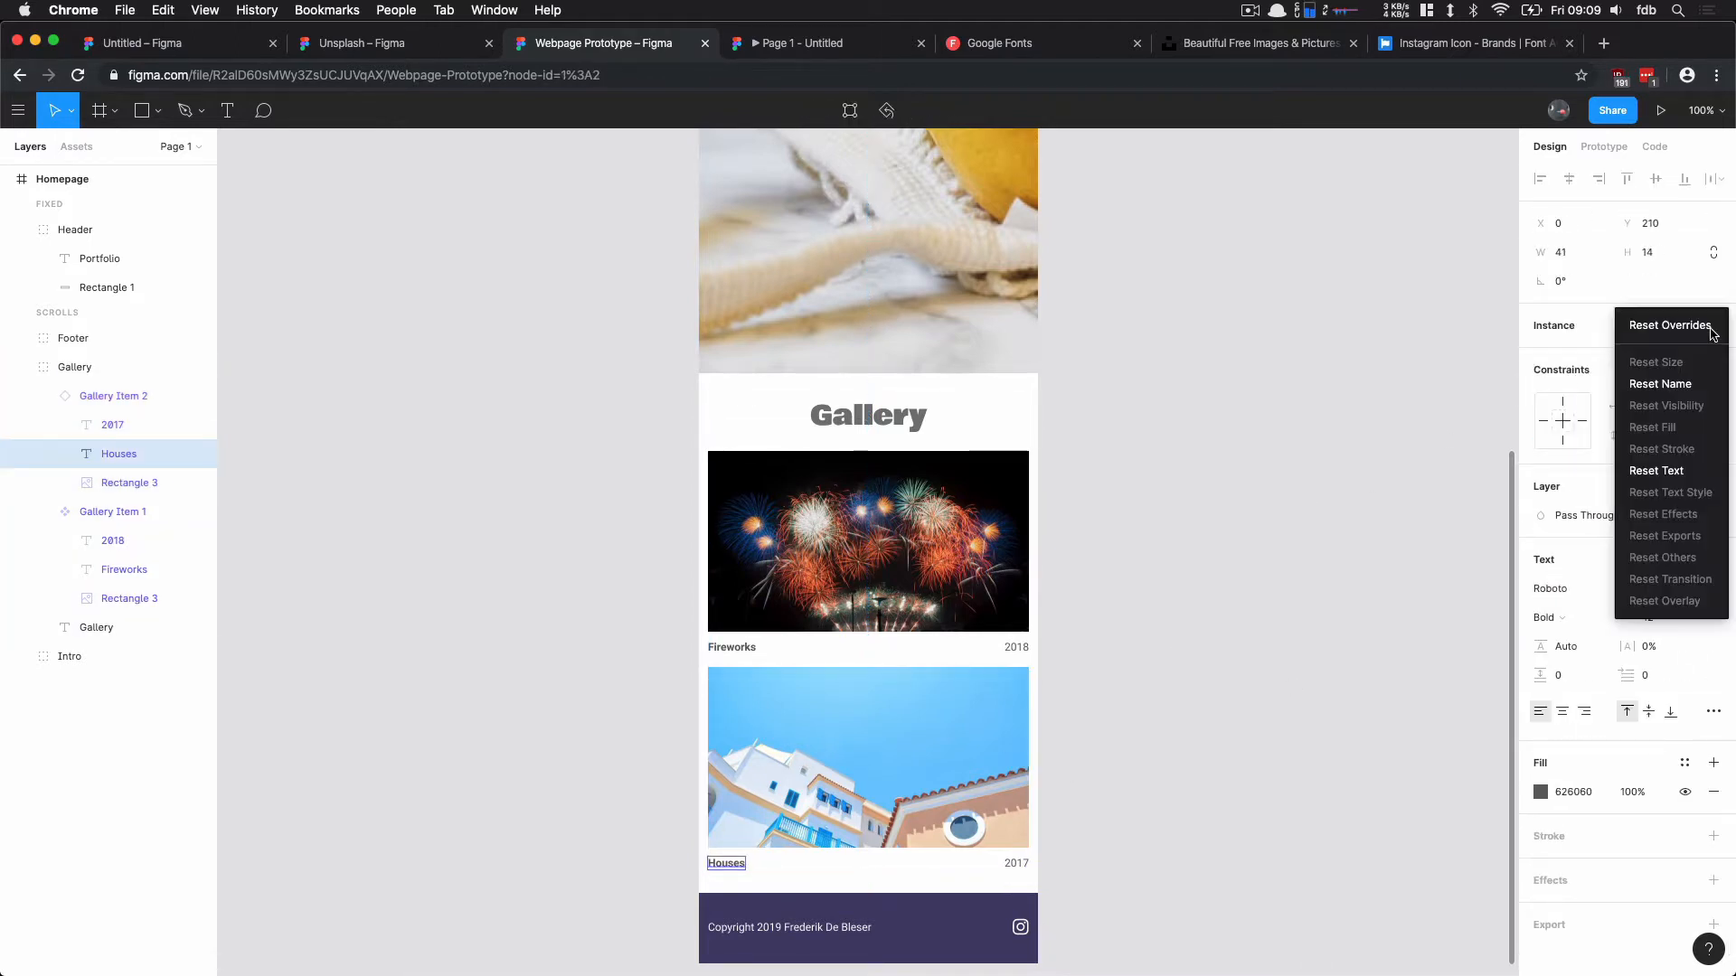
left_click(1681, 472)
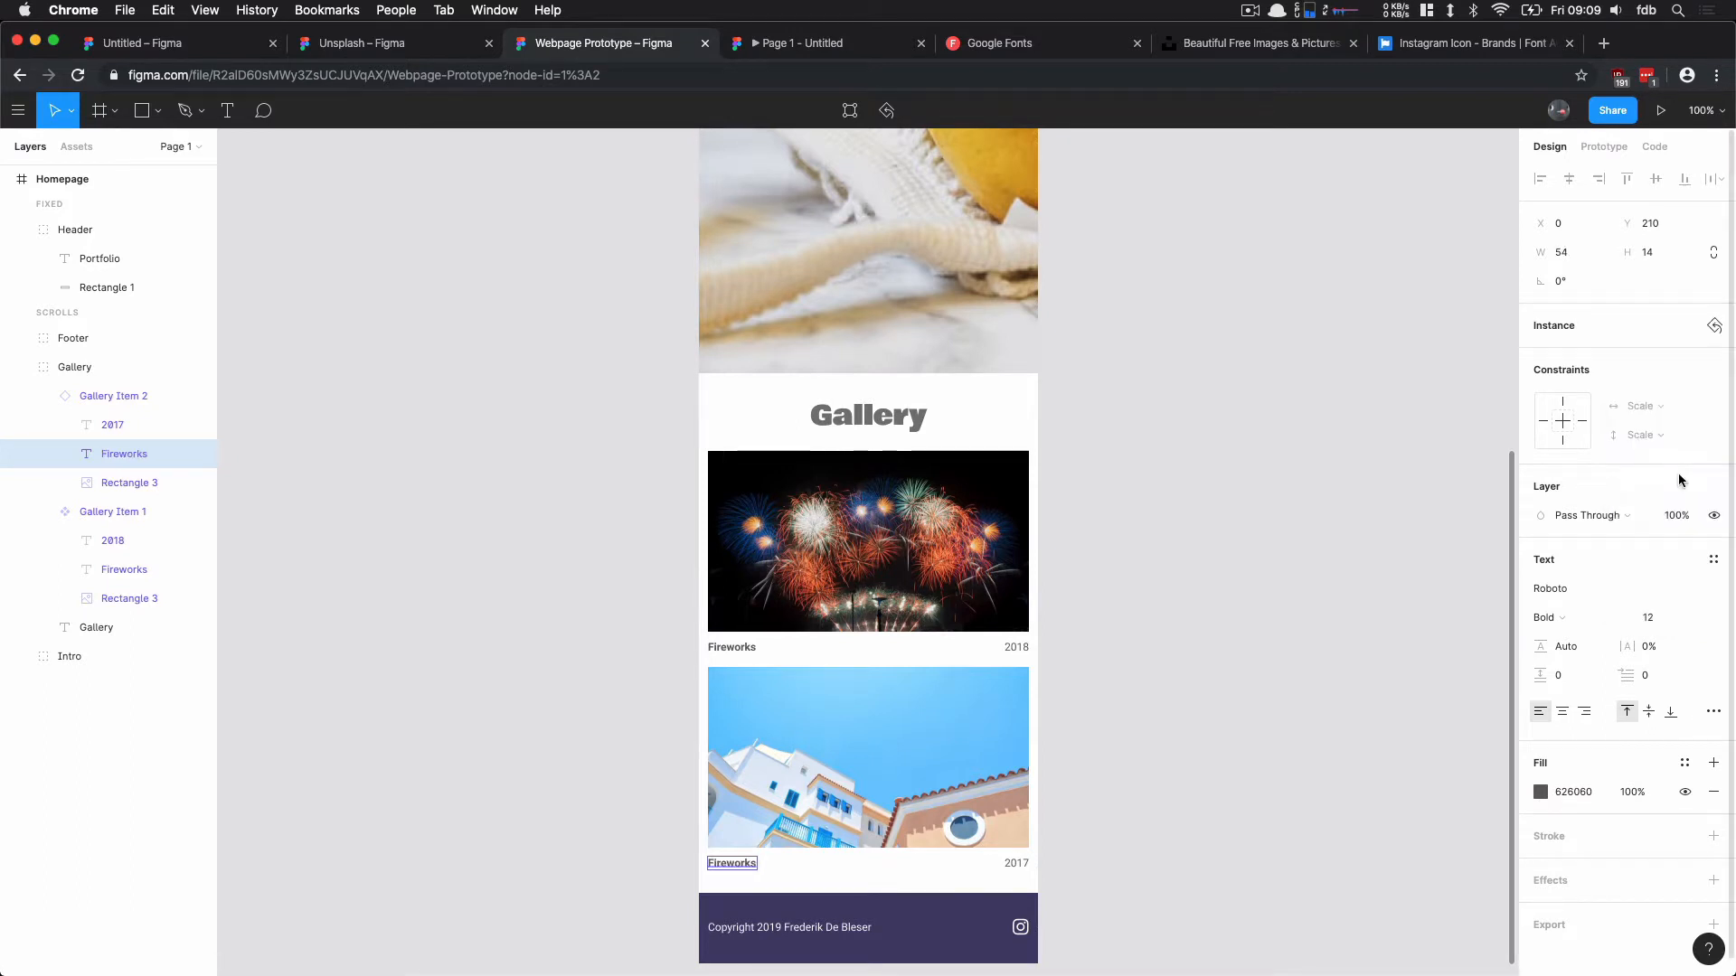
Step: Change the second gallery item's caption to "Houses" again and deselect it
double_click(740, 865)
type("Houses")
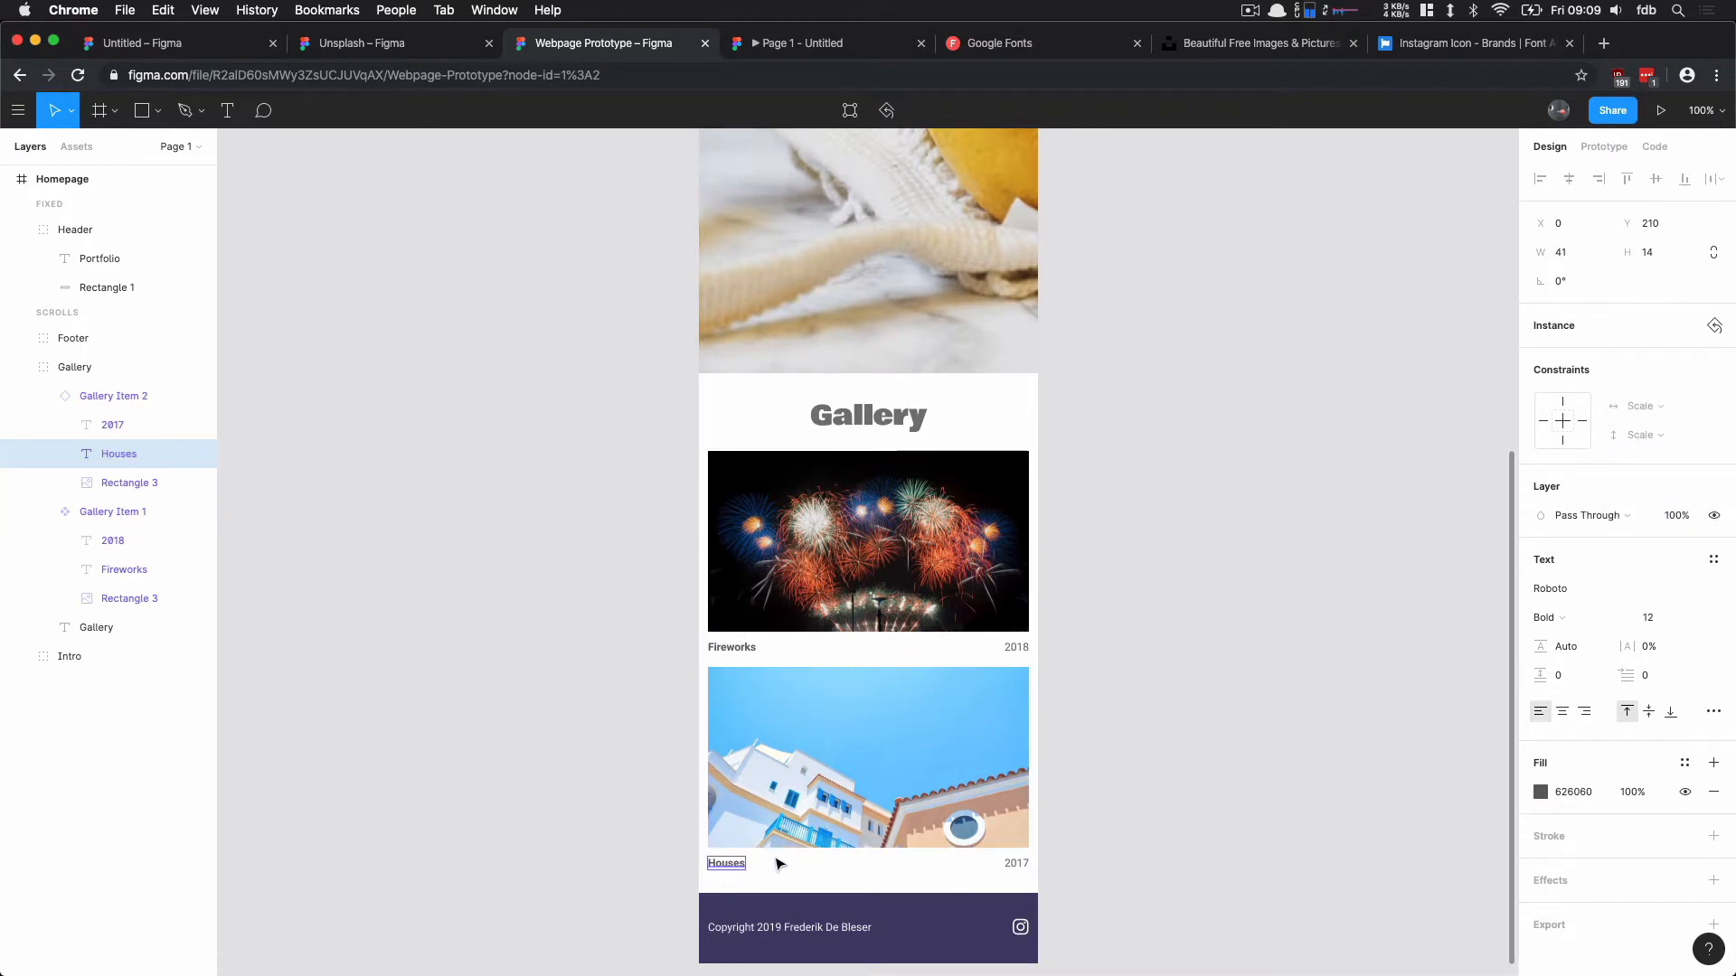
key("Escape")
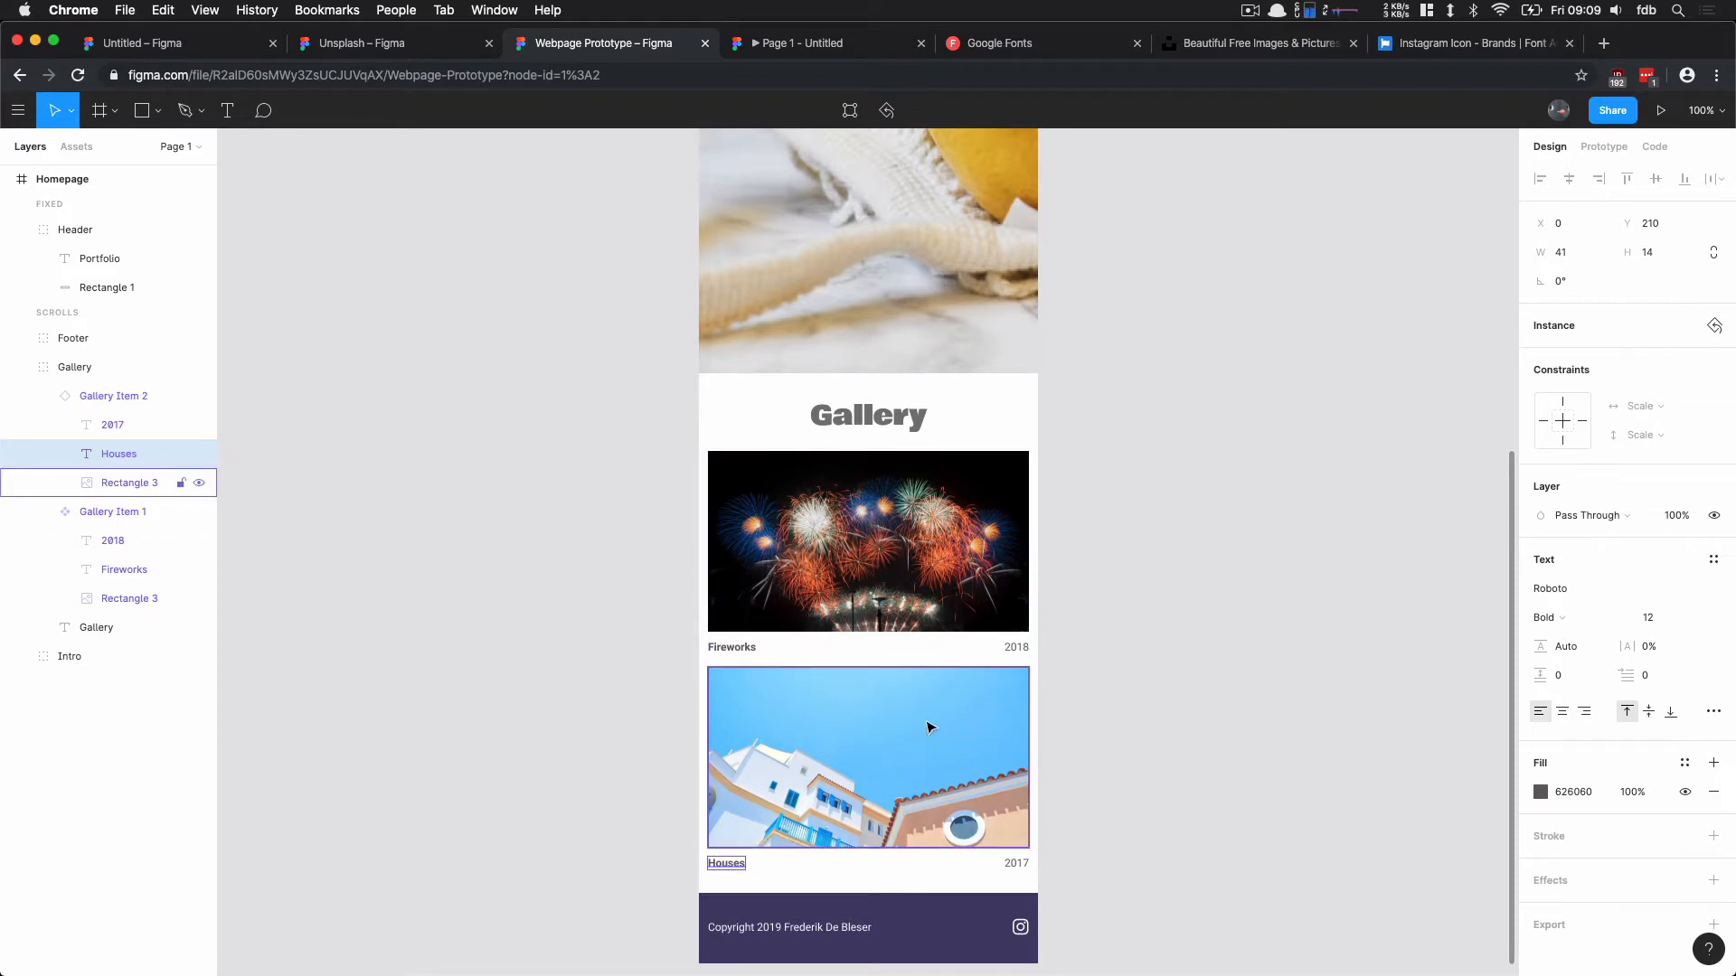
left_click(1184, 554)
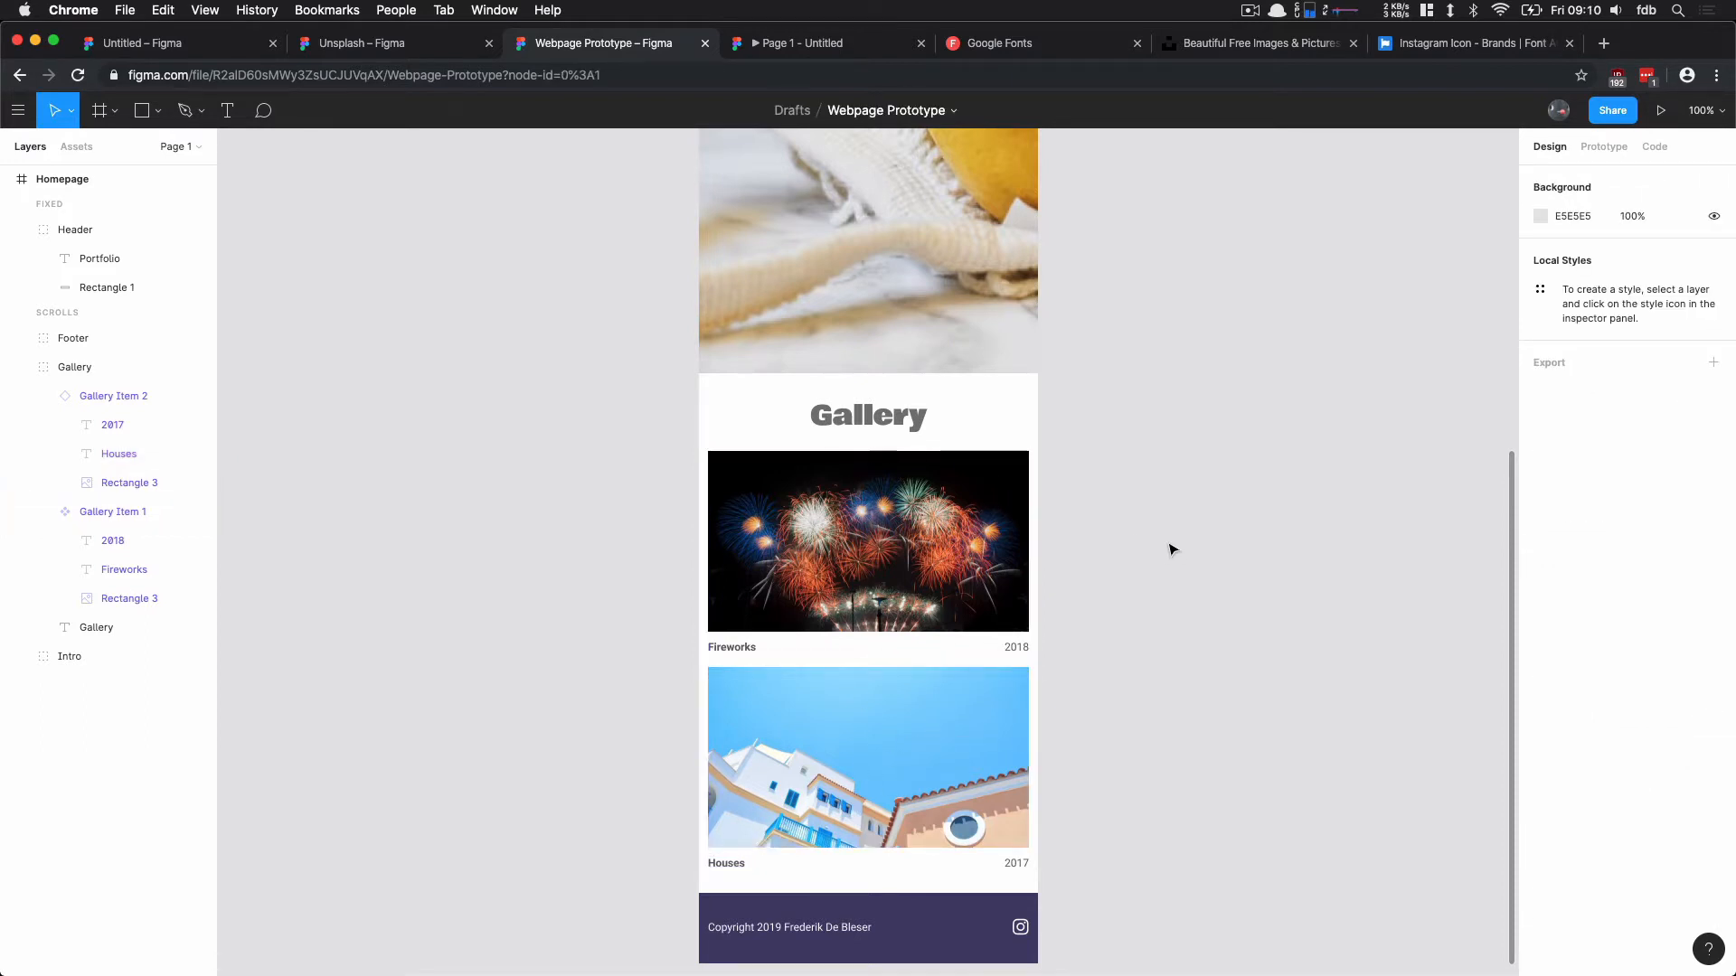
Step: Extend the Homepage frame downward and move the footer down to Y 1891 to make room below the gallery
left_click_drag(1164, 556, 1106, 517)
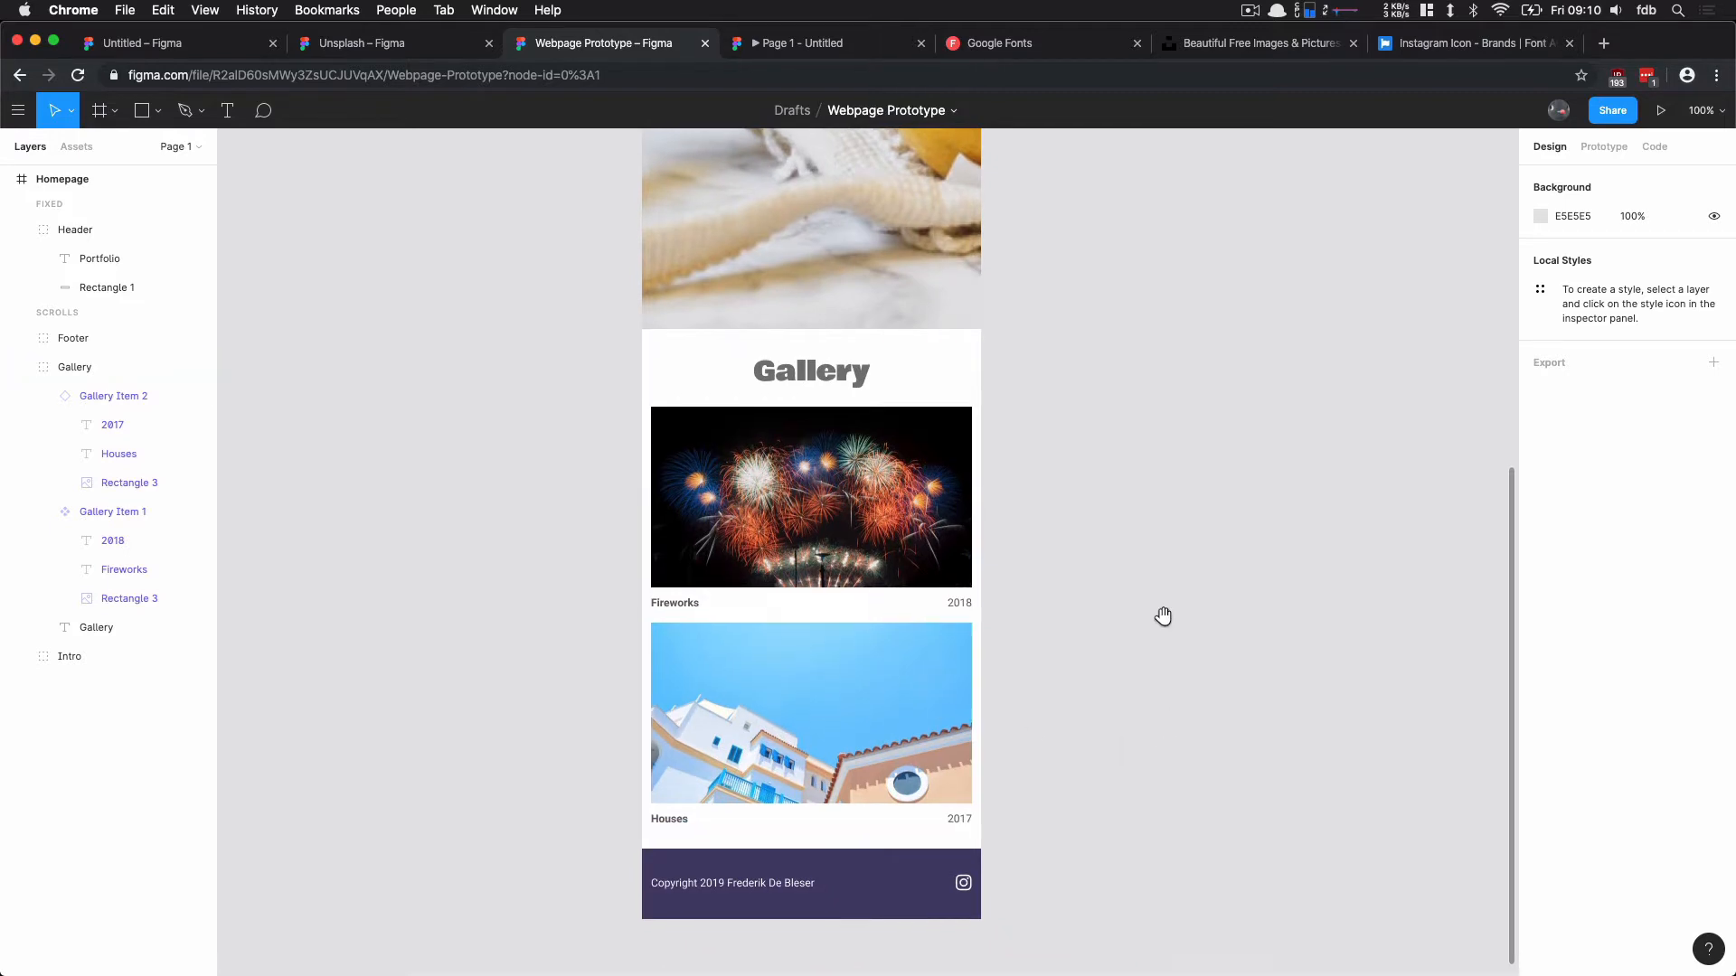
scroll(1162, 588, "down", 5)
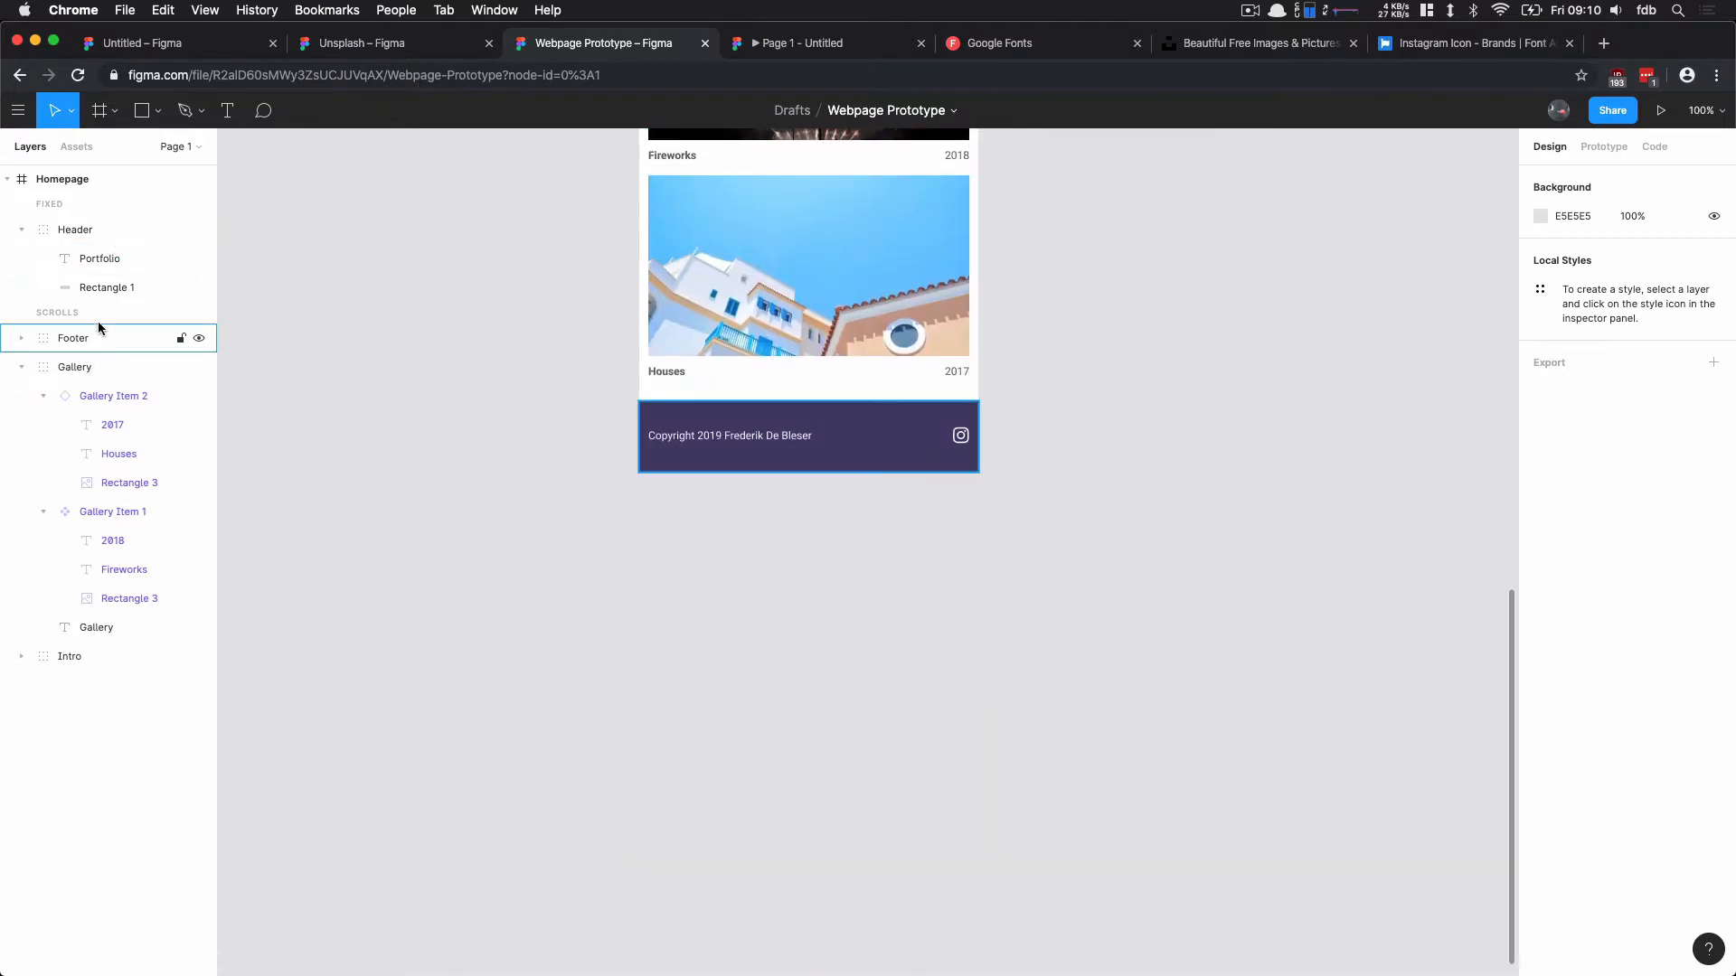
left_click(86, 180)
left_click_drag(805, 474, 829, 972)
left_click_drag(847, 287, 847, 783)
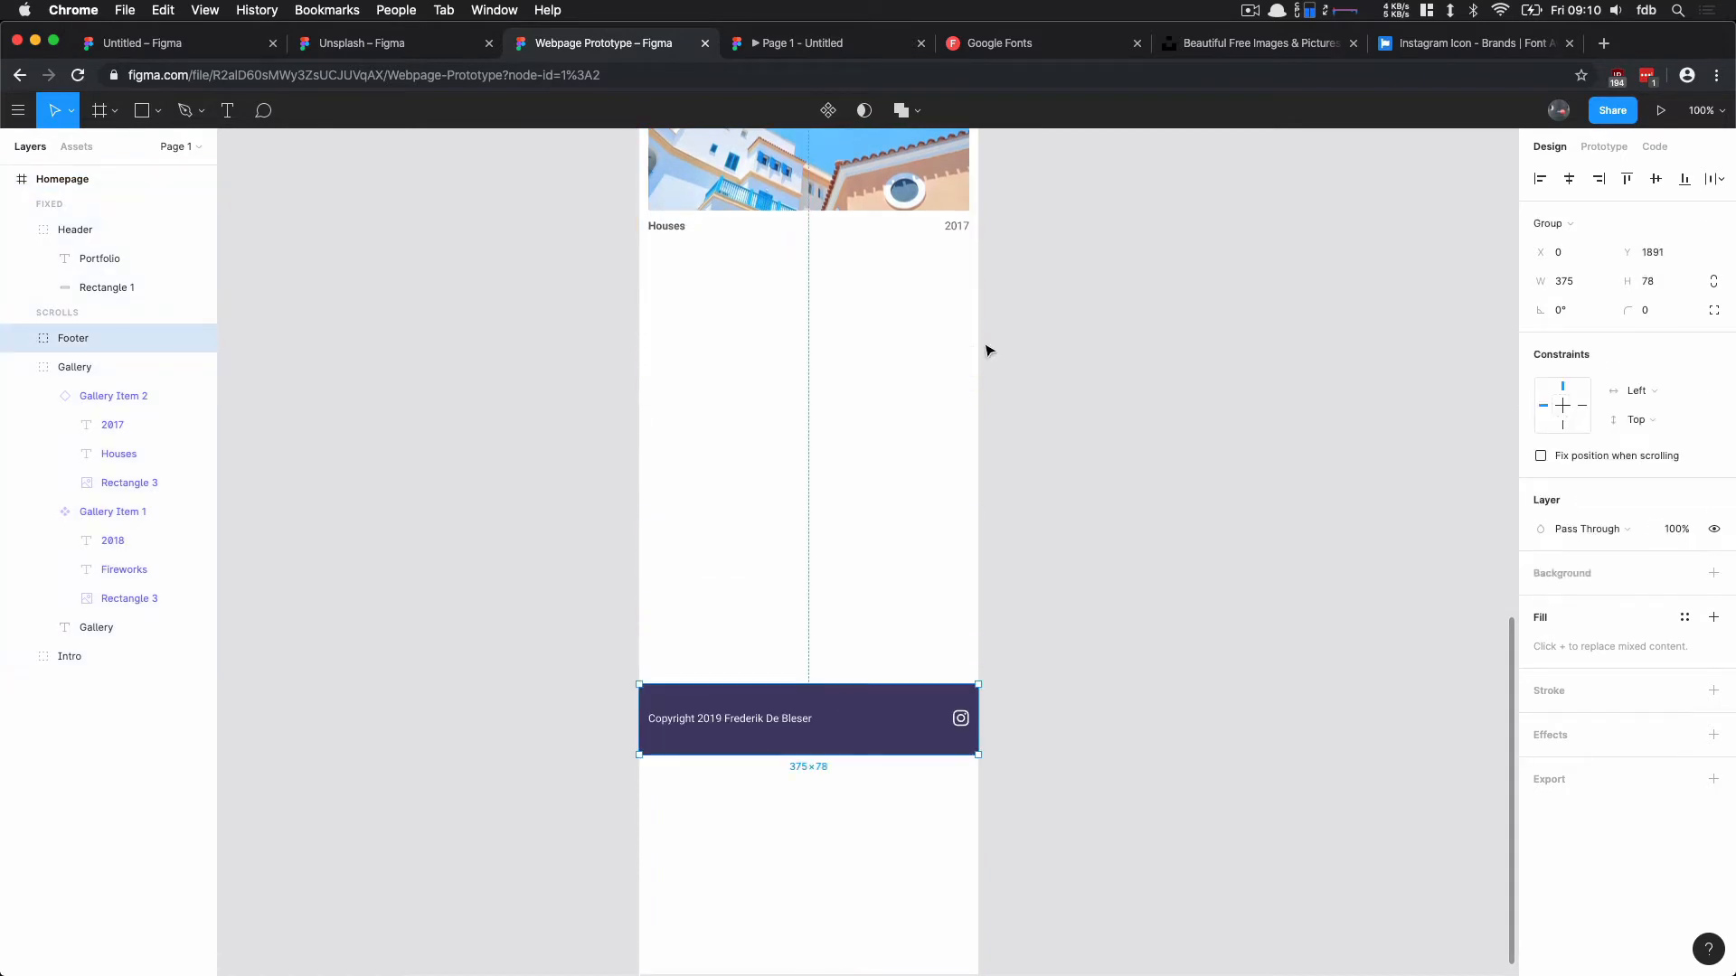
Step: Duplicate the Houses gallery item directly below itself inside the Gallery group, at Y 1406
scroll(988, 349, "up", 4)
left_click(786, 488)
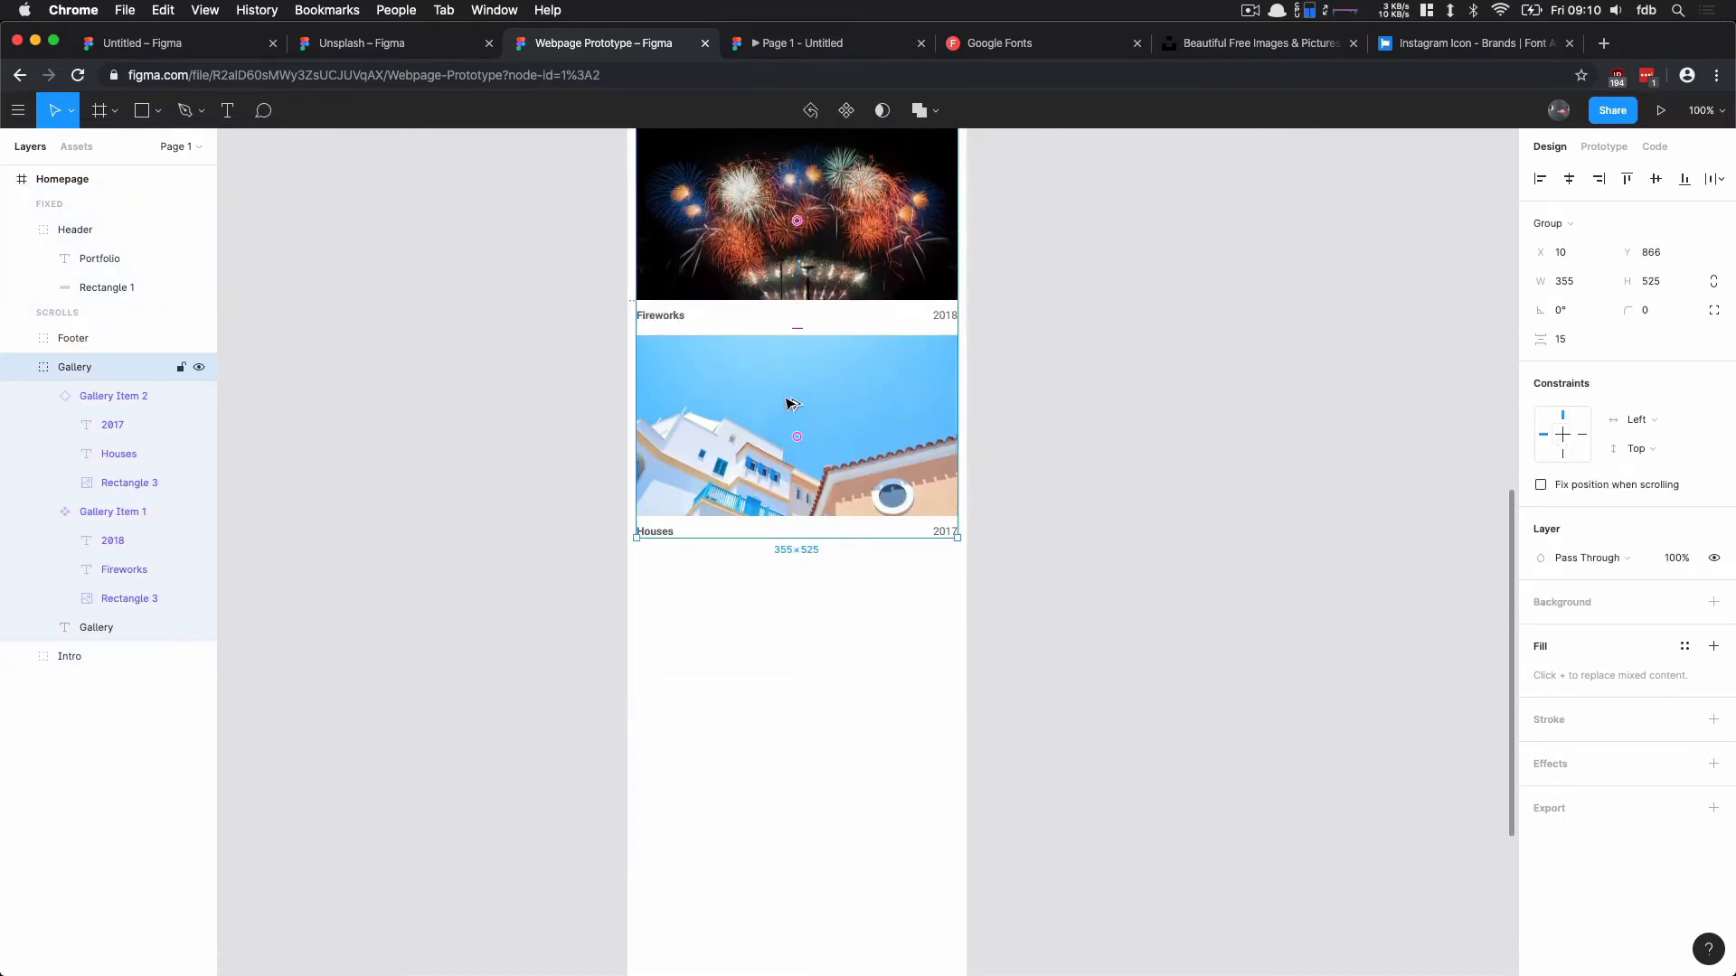
scroll(848, 254, "up", 2)
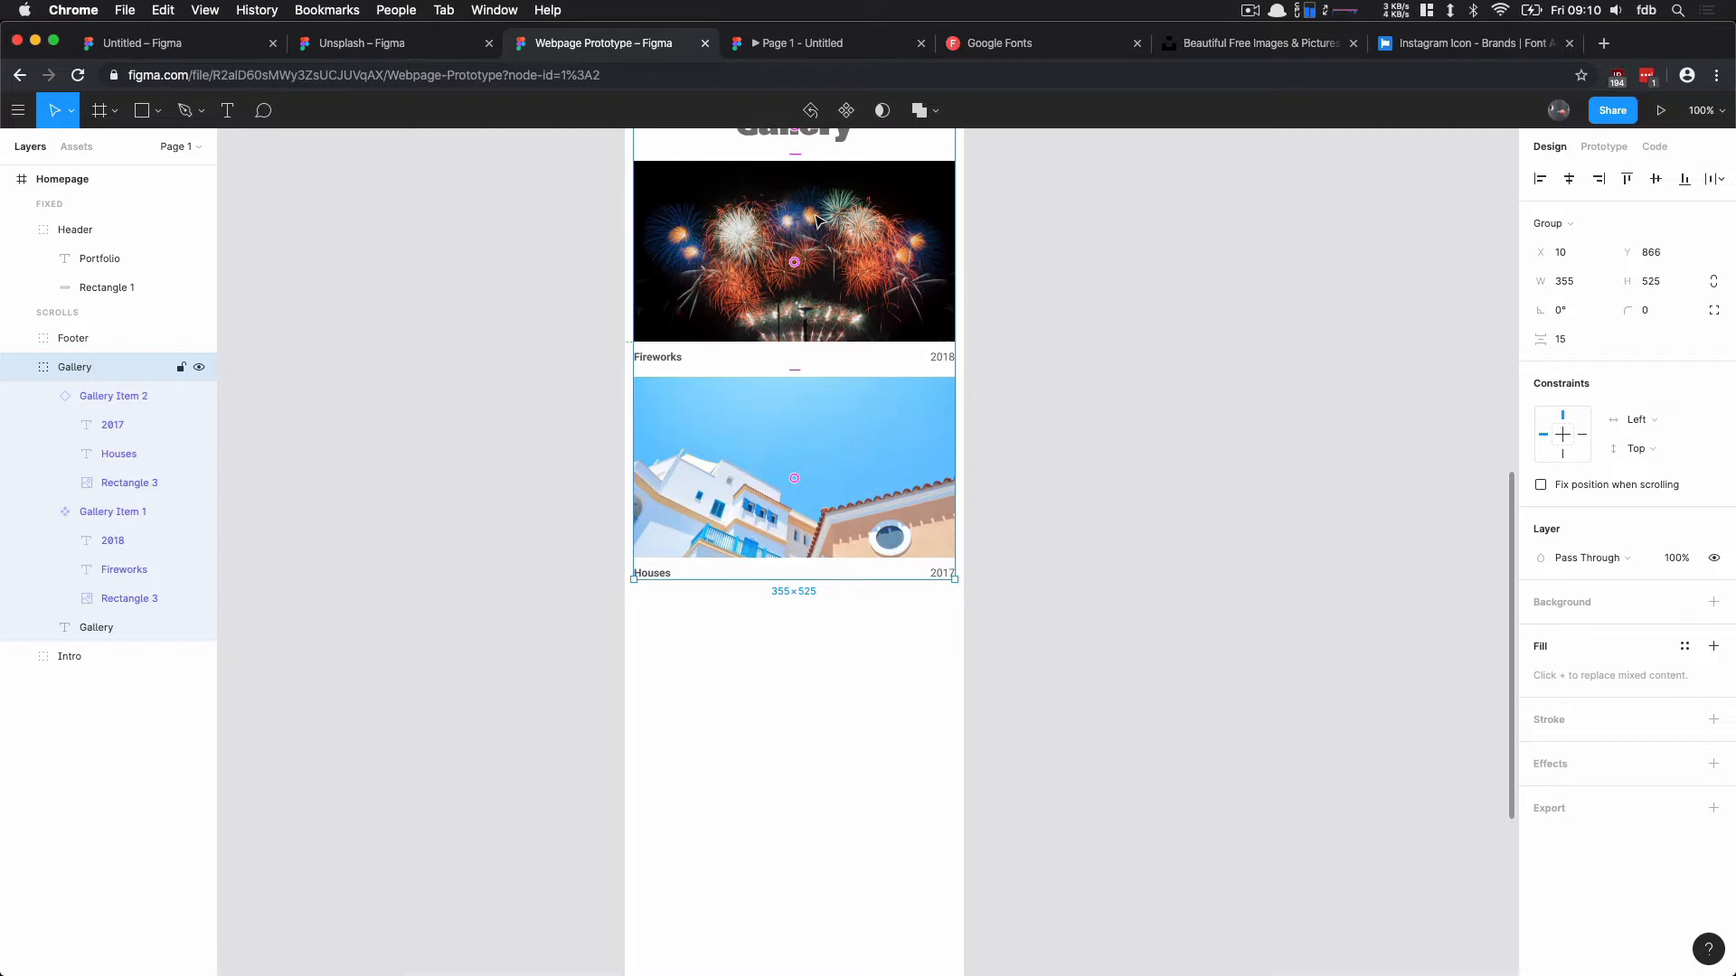
left_click(784, 529)
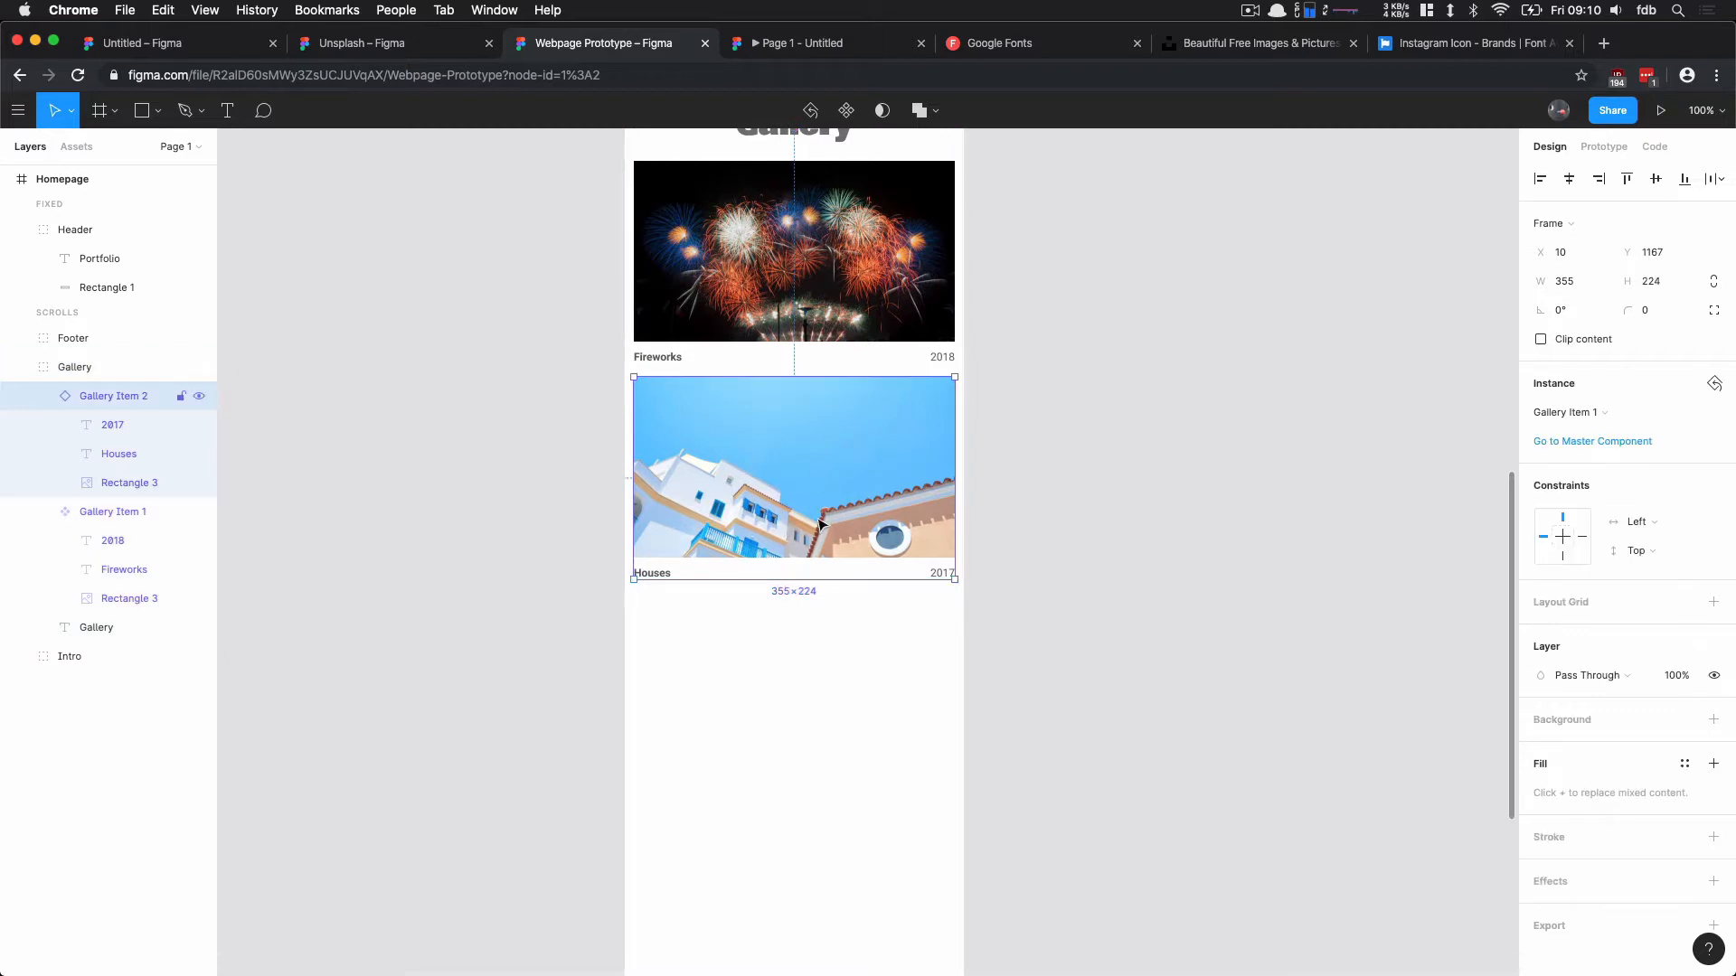
left_click_drag(818, 470, 814, 686)
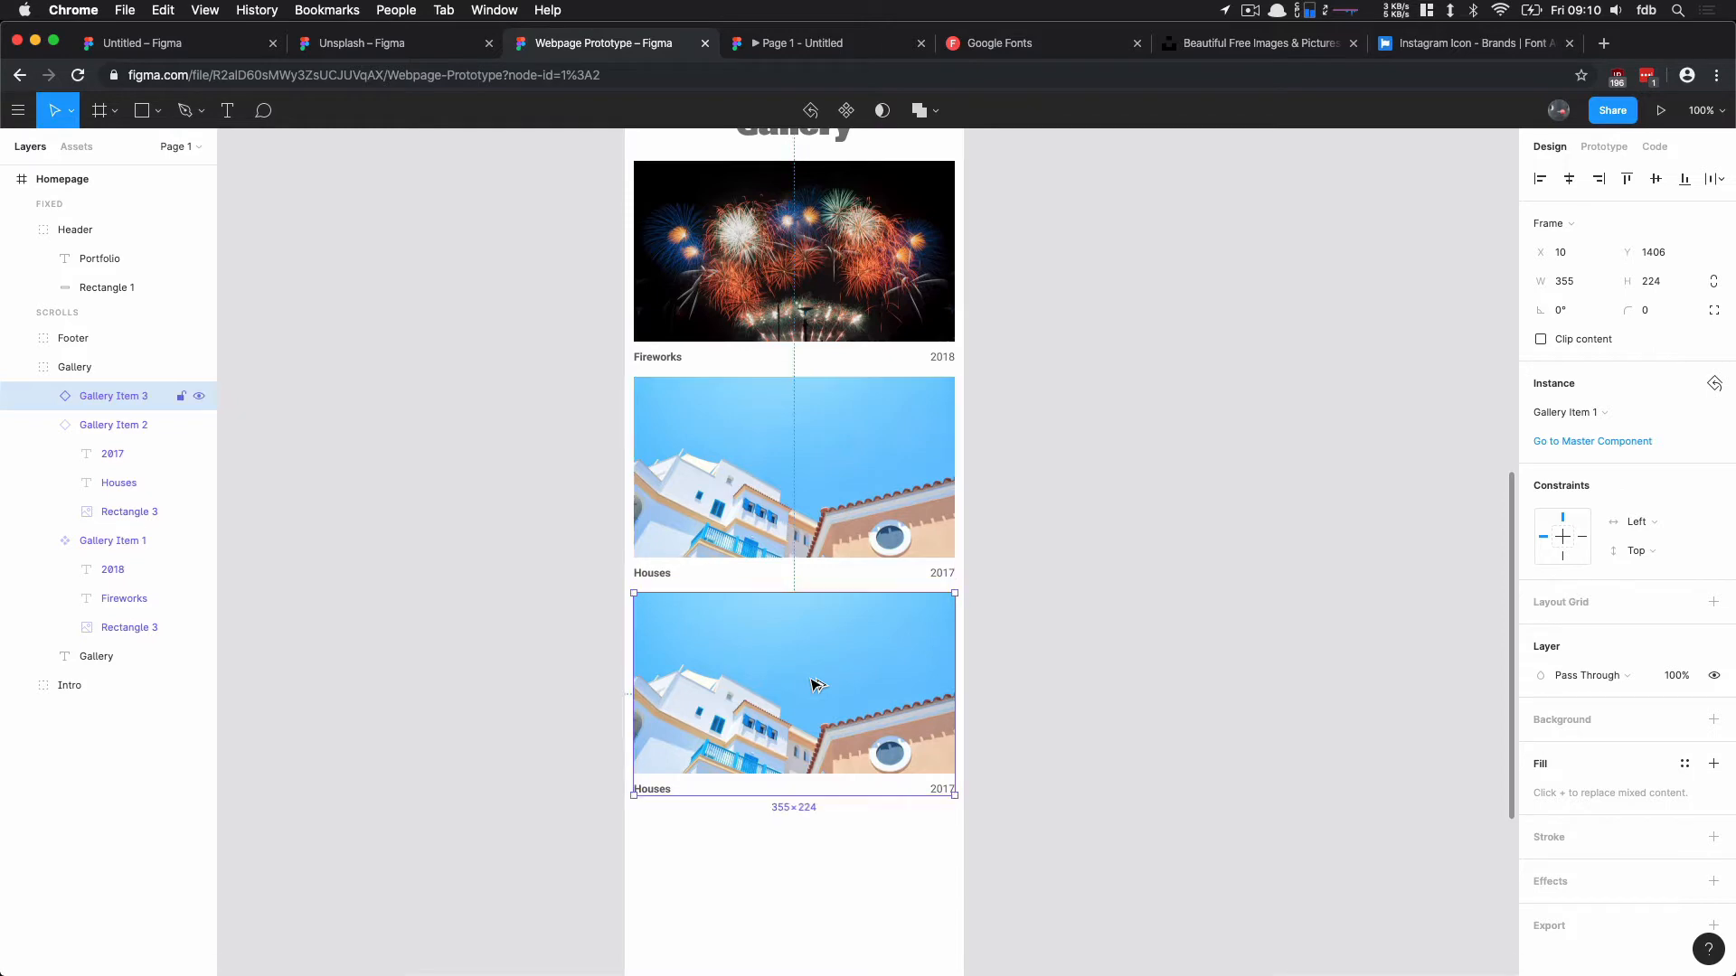
Step: Fill the third gallery item's photo rectangle with a random image from the Unsplash plugin's colorful preset
left_click(1253, 623)
left_click(792, 680)
left_click(792, 680)
key("alt+super+p")
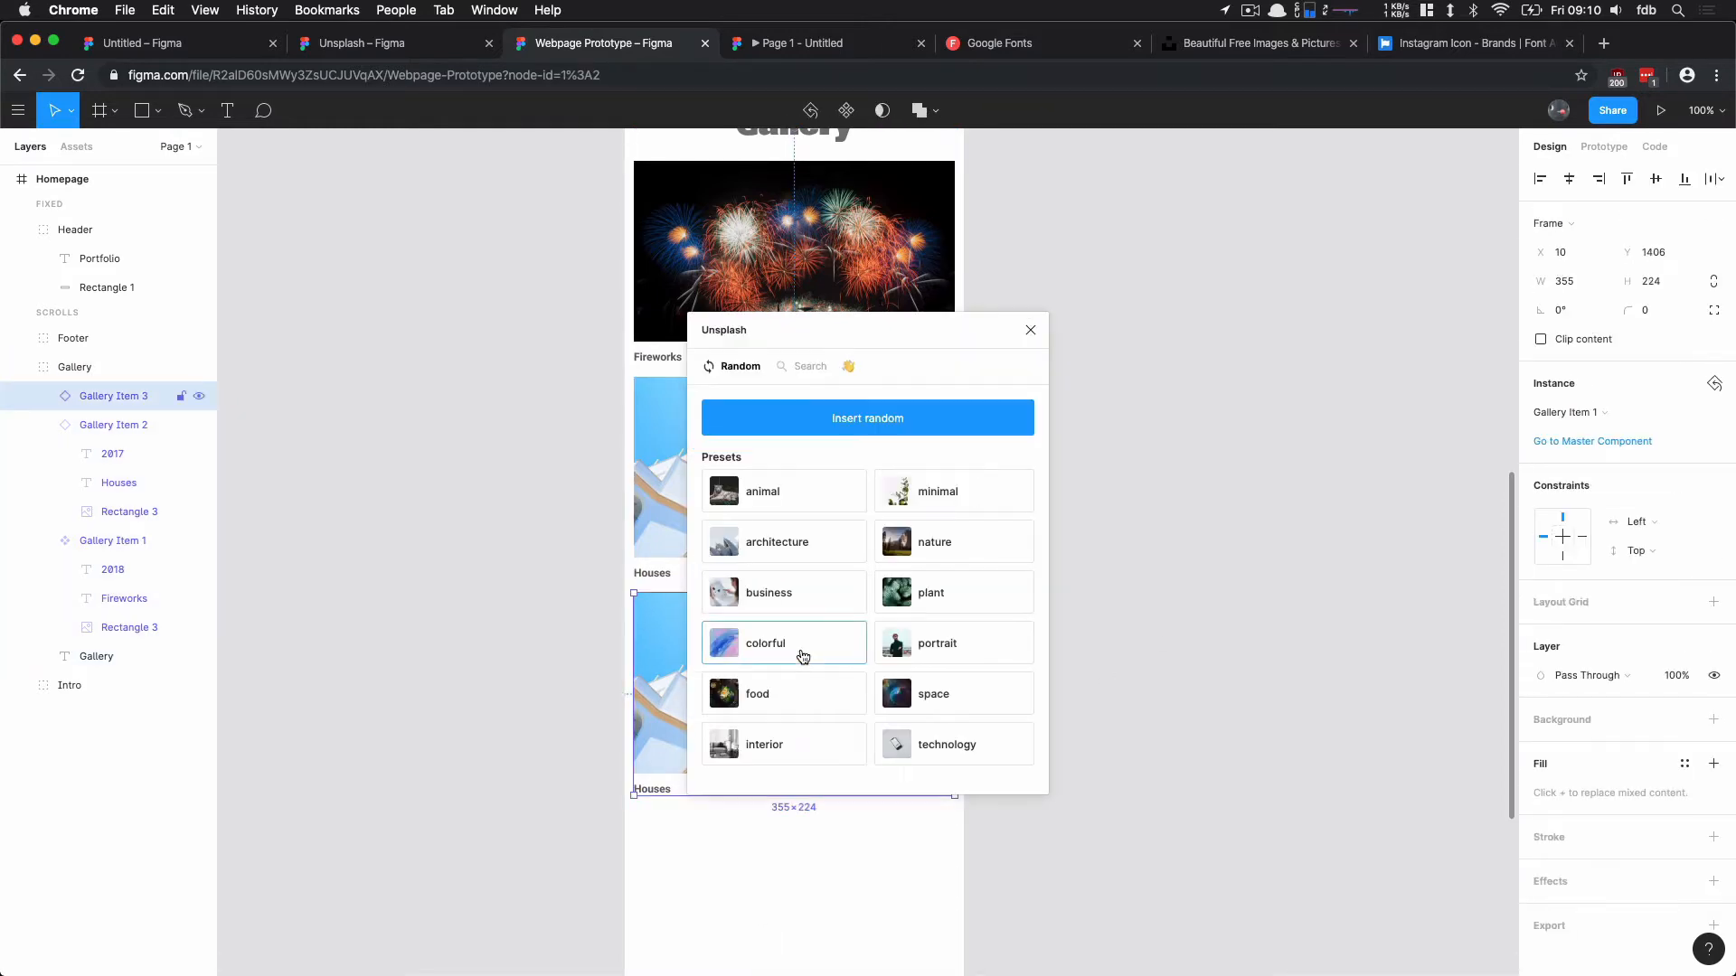
left_click(802, 656)
left_click(811, 700)
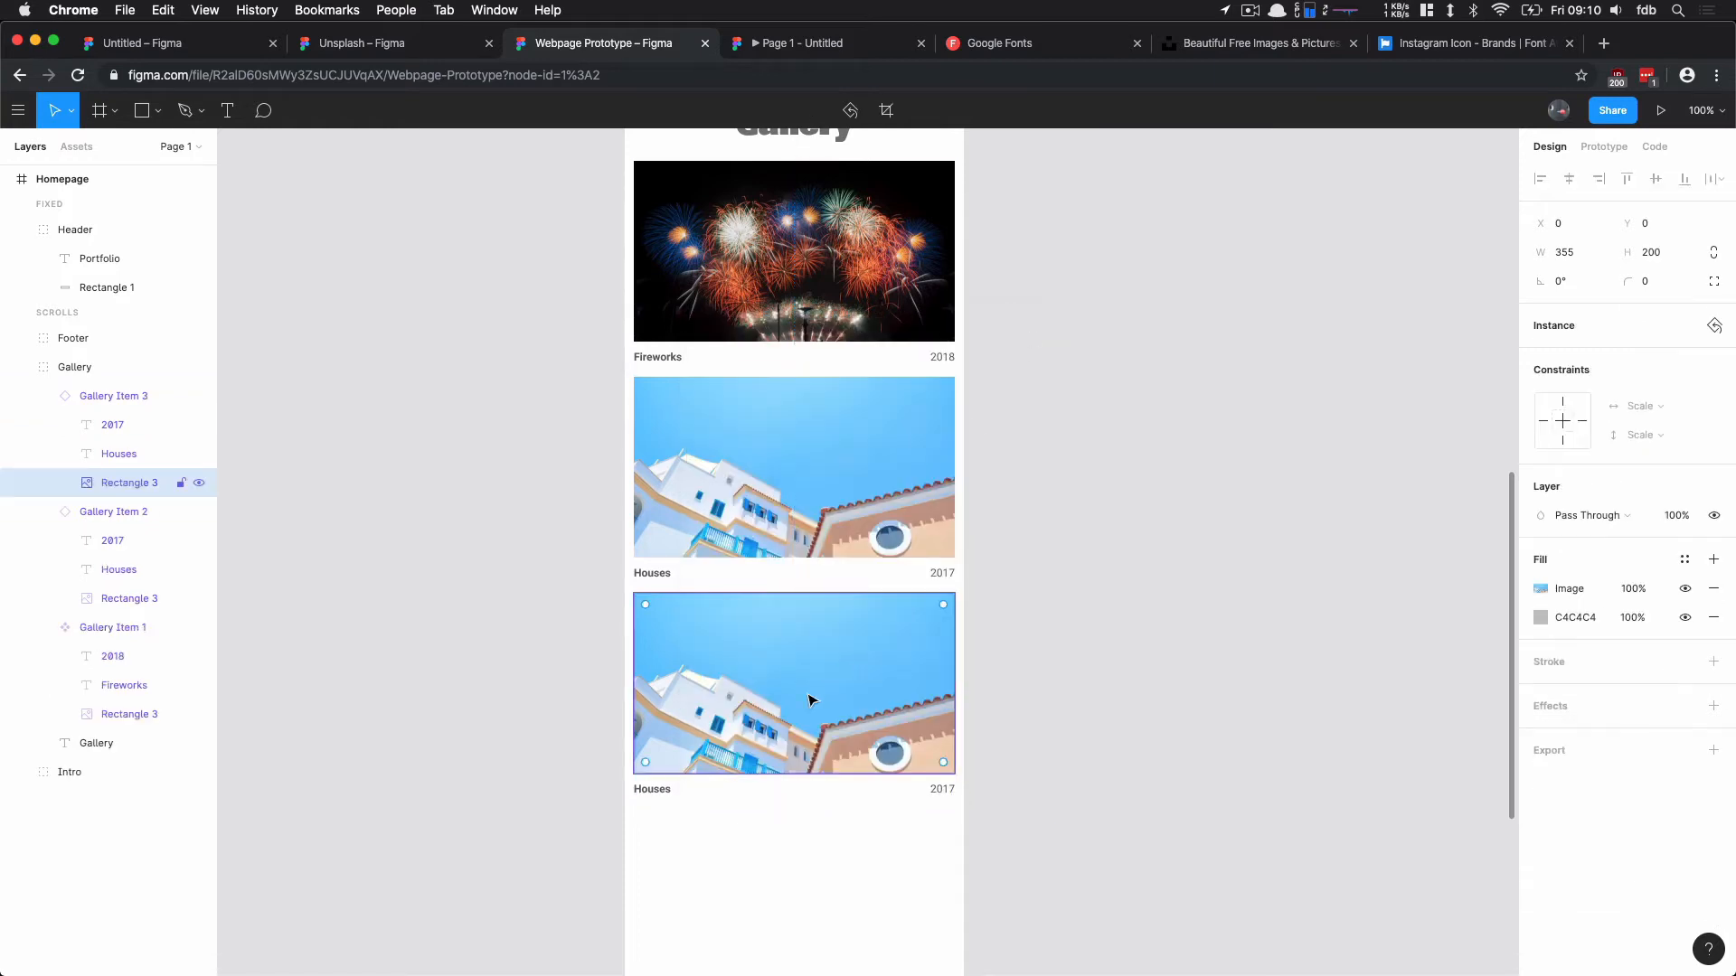
key("alt+super+p")
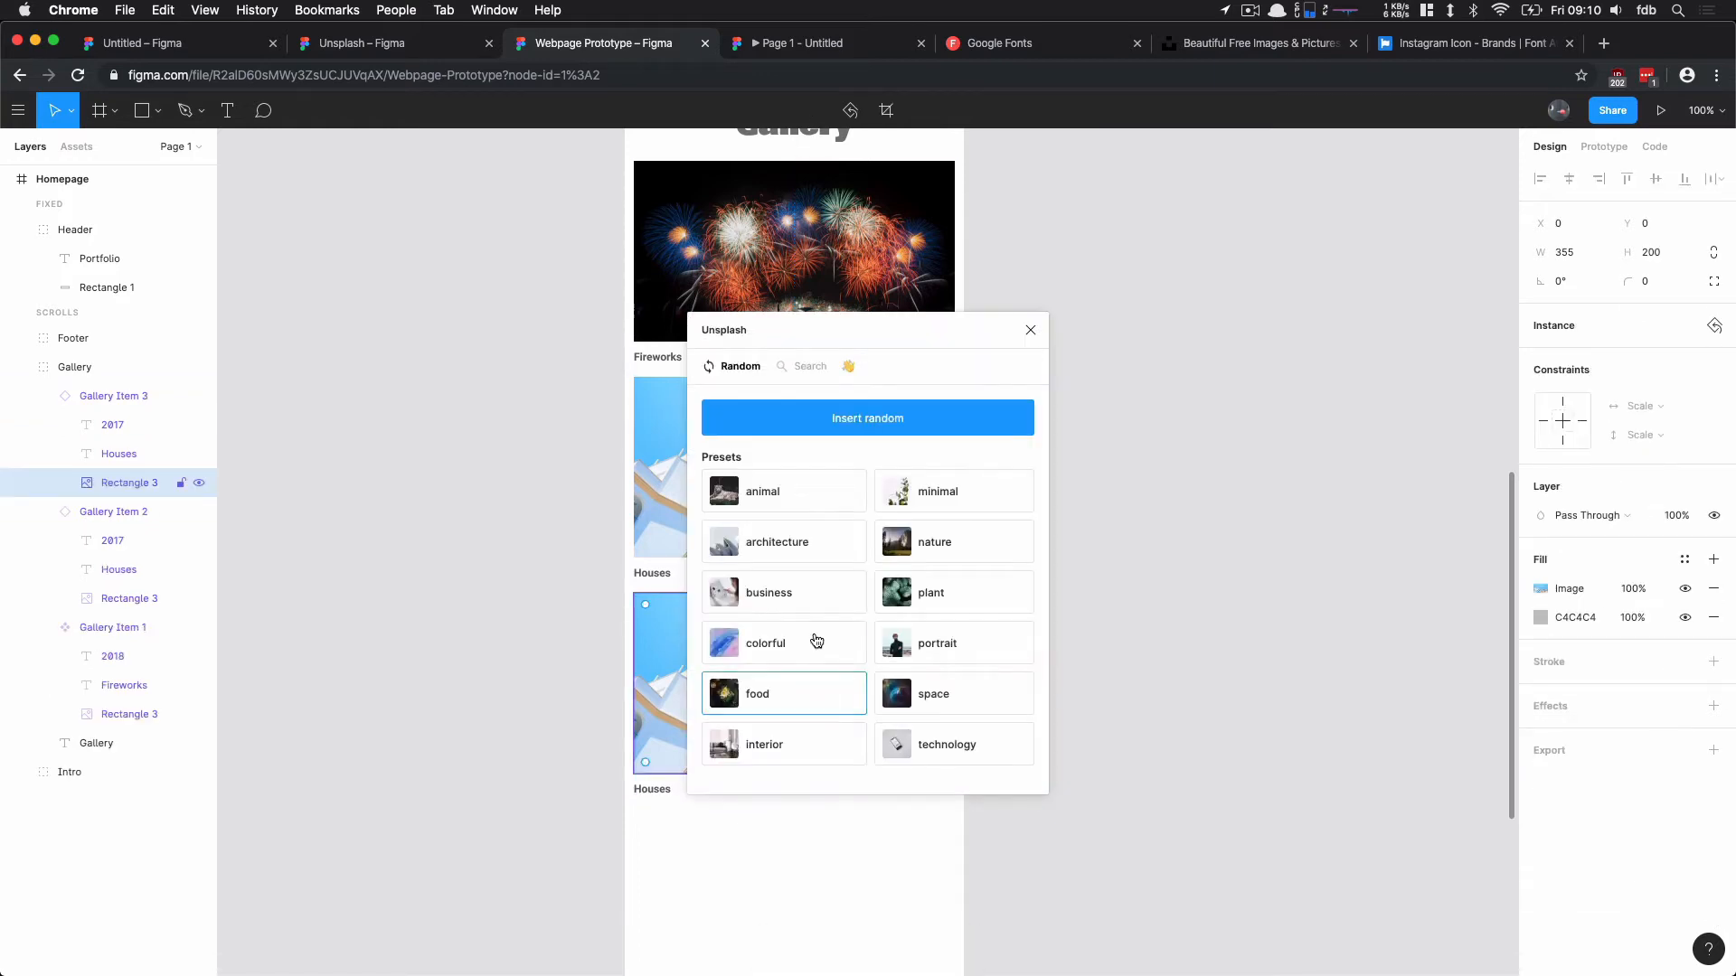
left_click(795, 643)
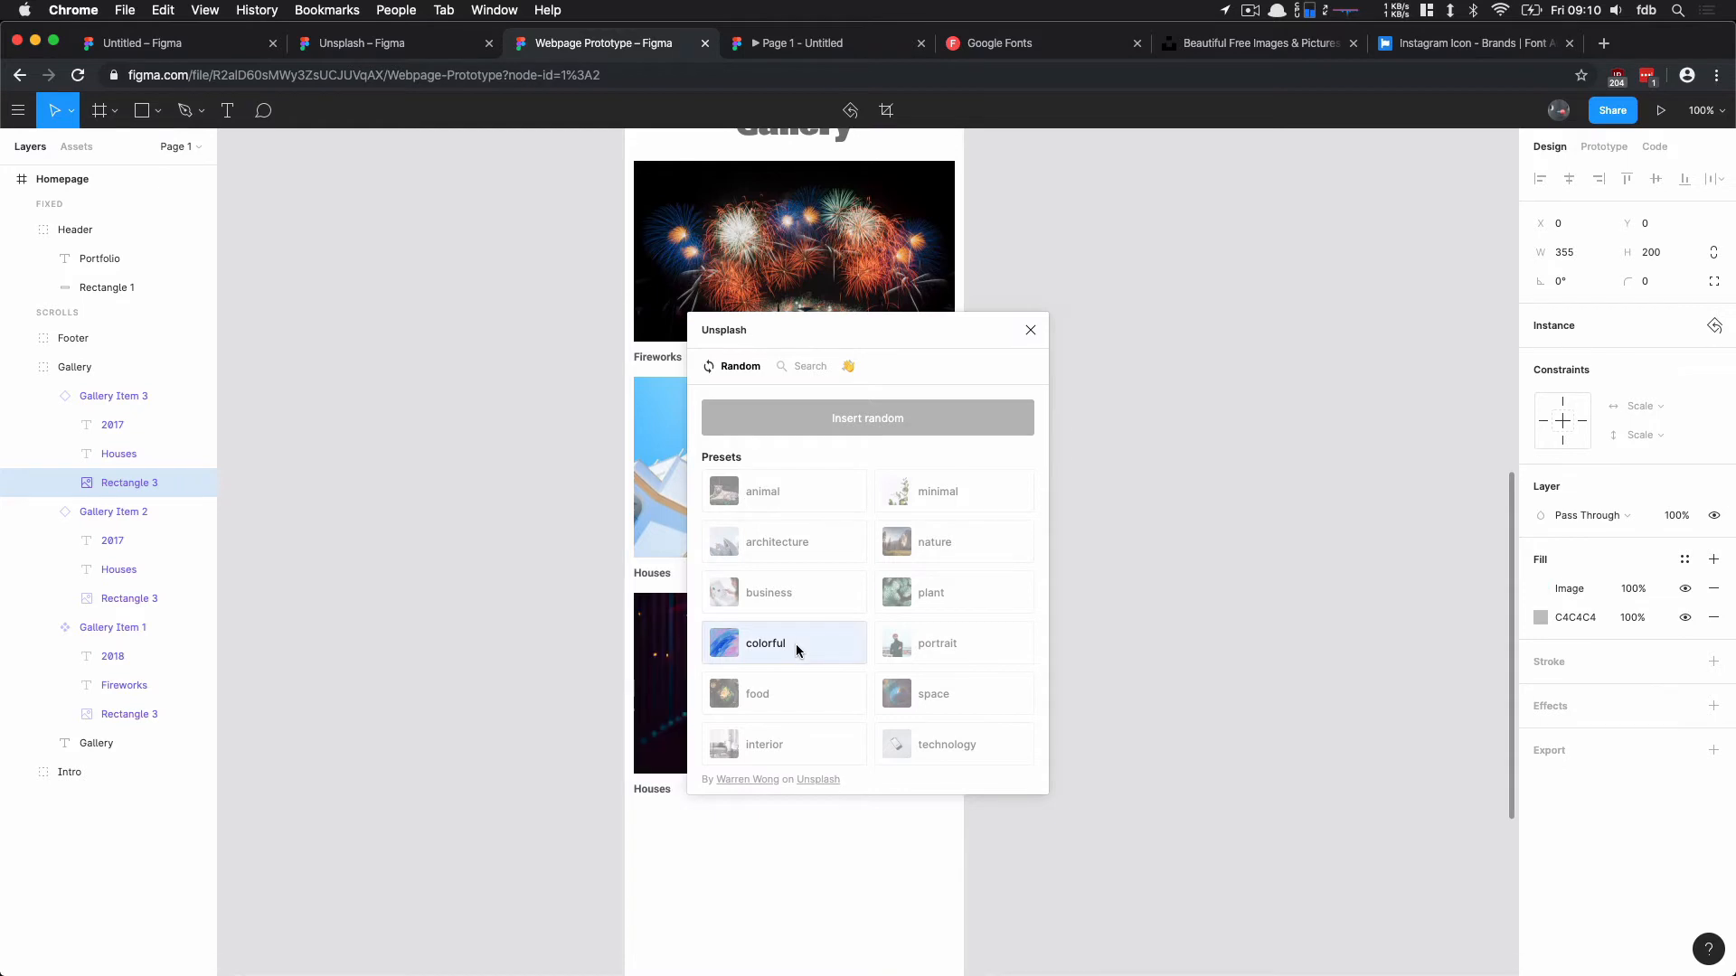
left_click(1031, 331)
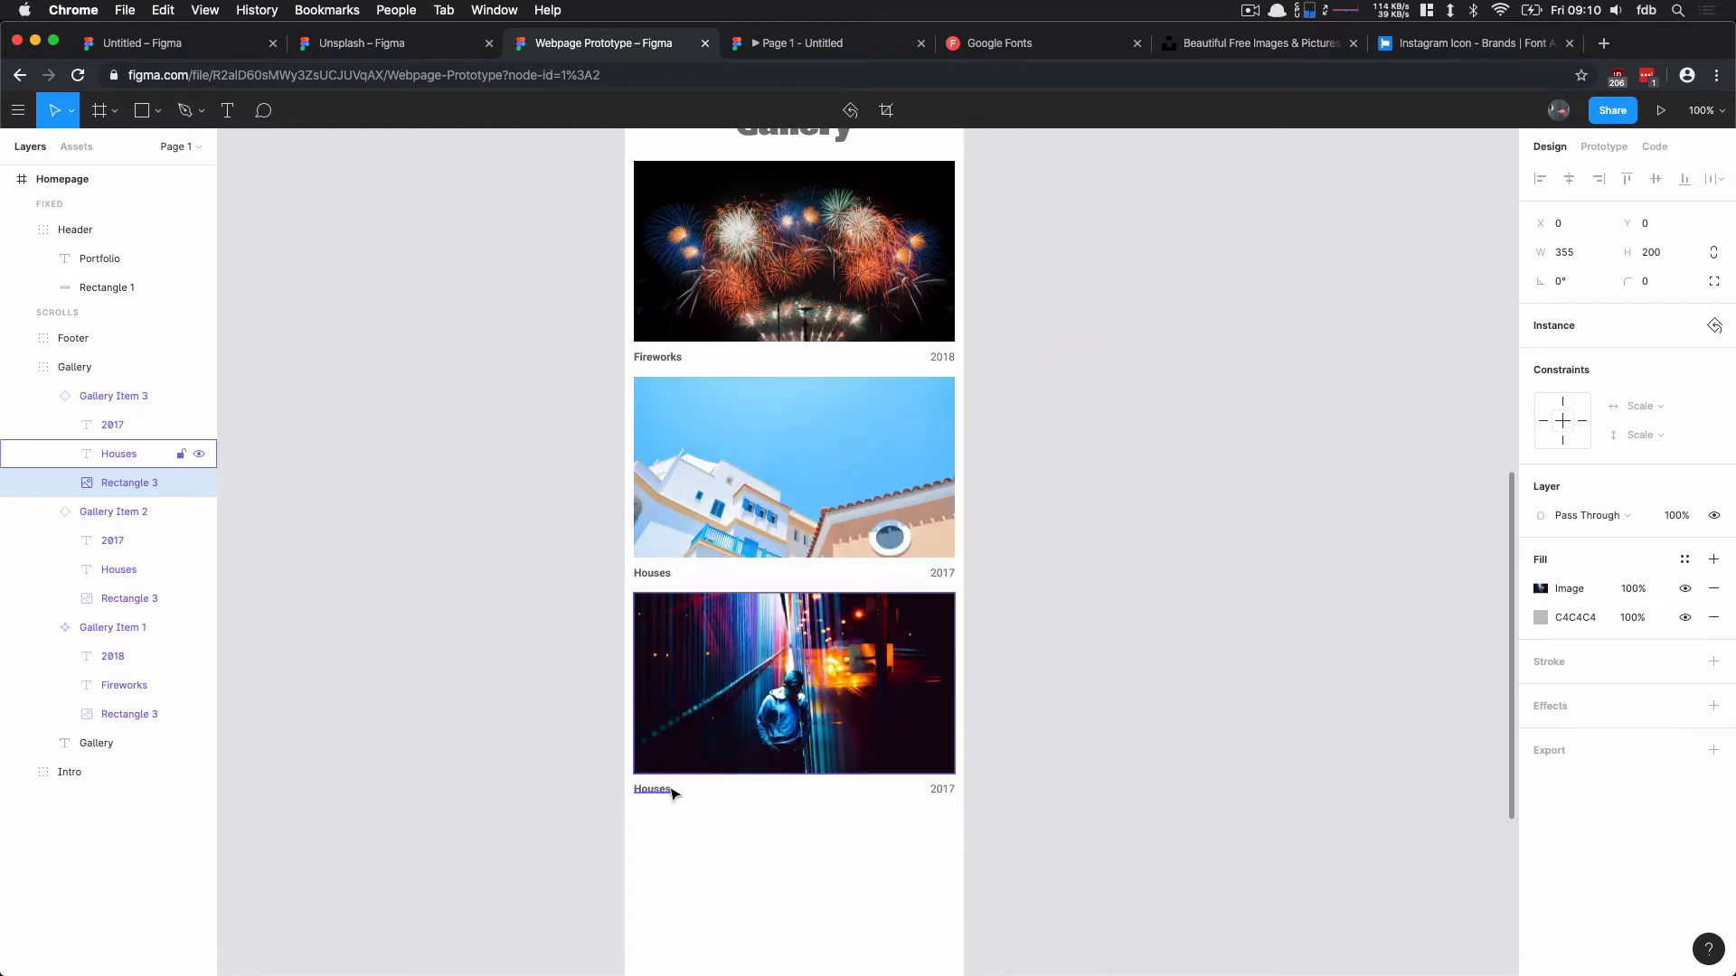
Step: Change the third gallery item's caption to "Night"
double_click(660, 788)
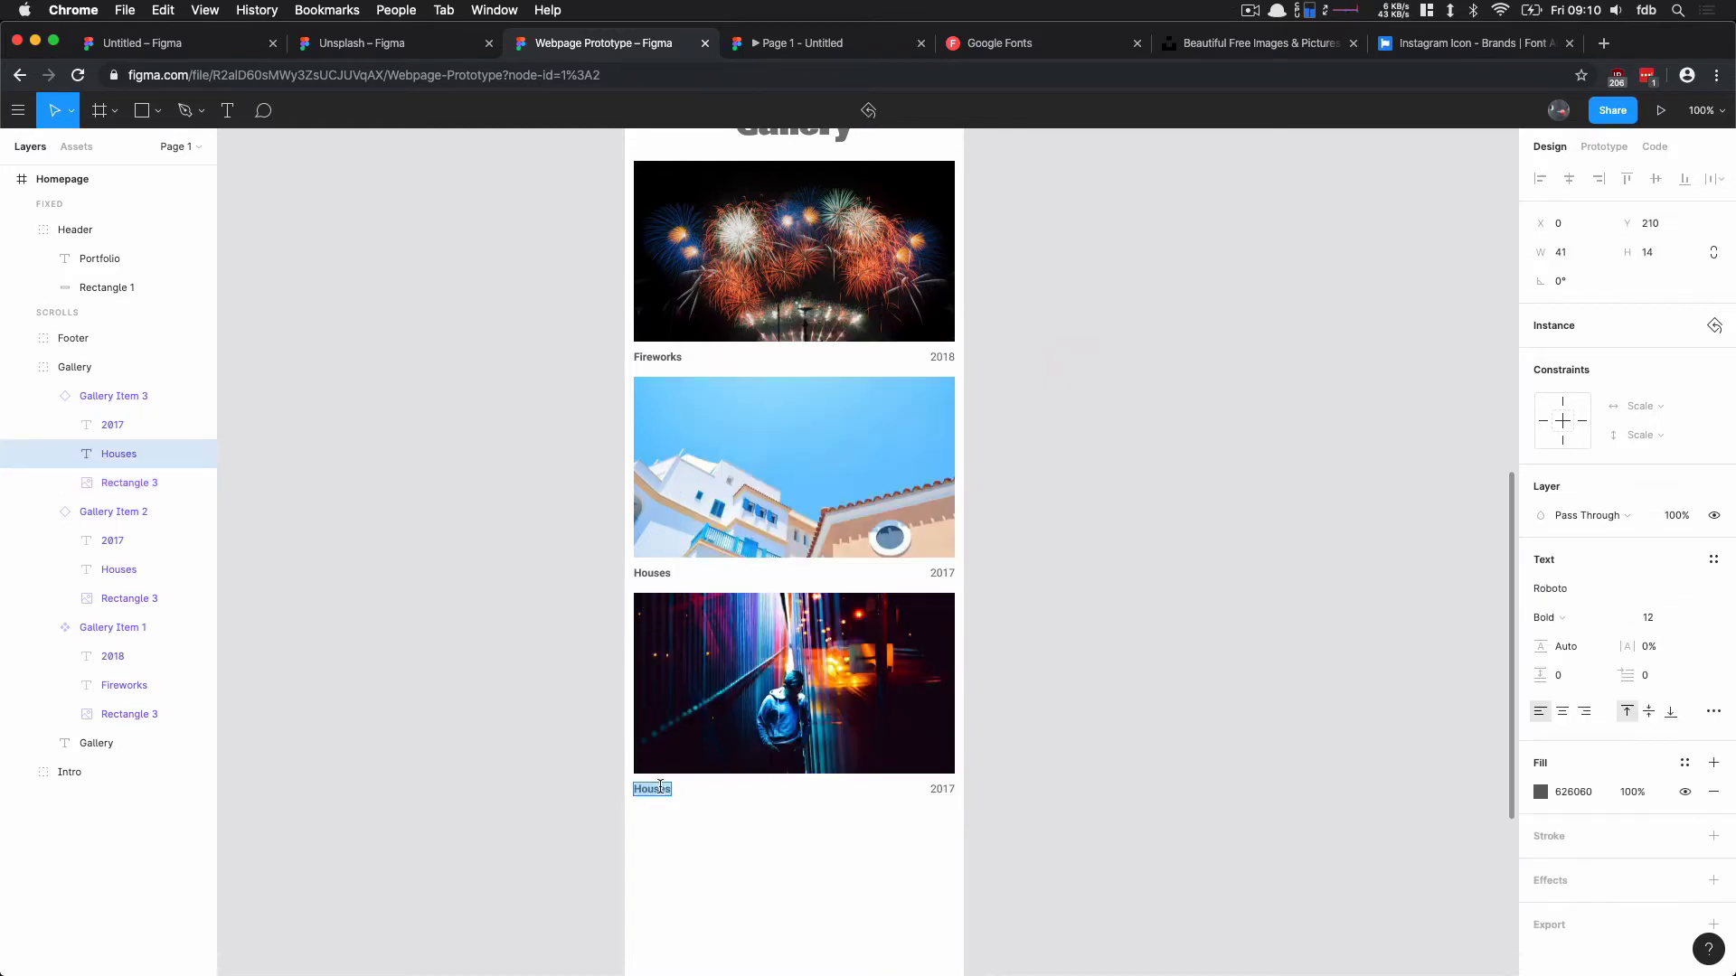
type("Night")
key("Escape")
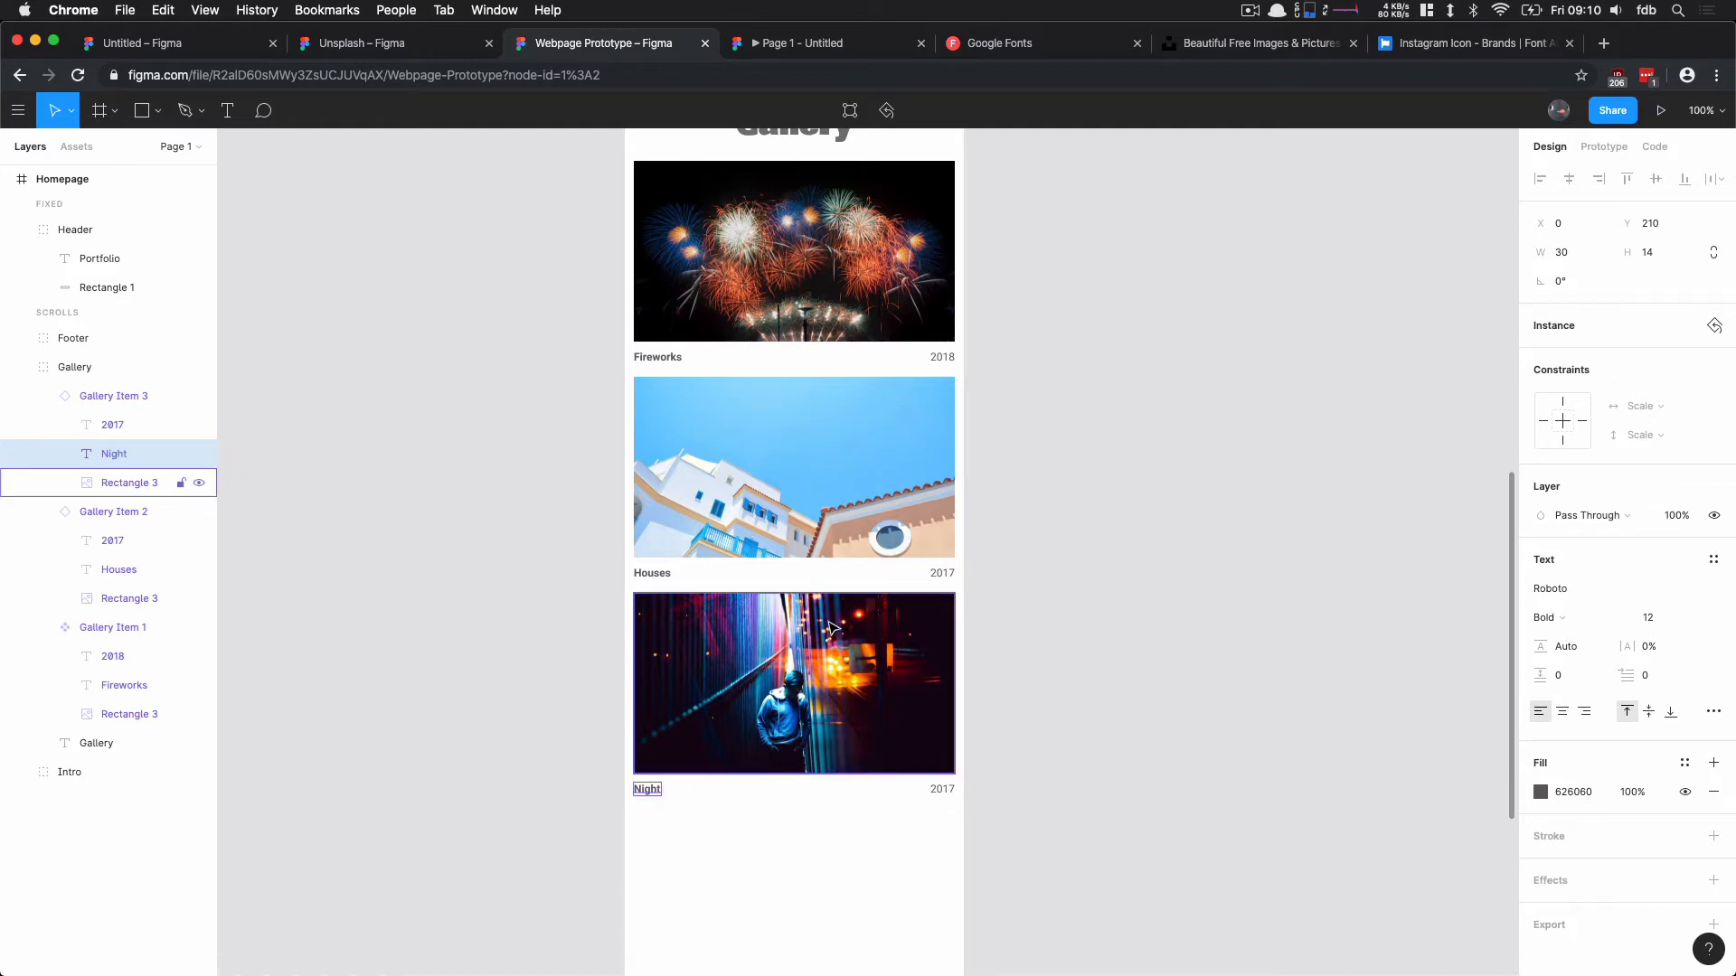
Step: Set the font size of the Fireworks caption in the master gallery item to 14
left_click(742, 296)
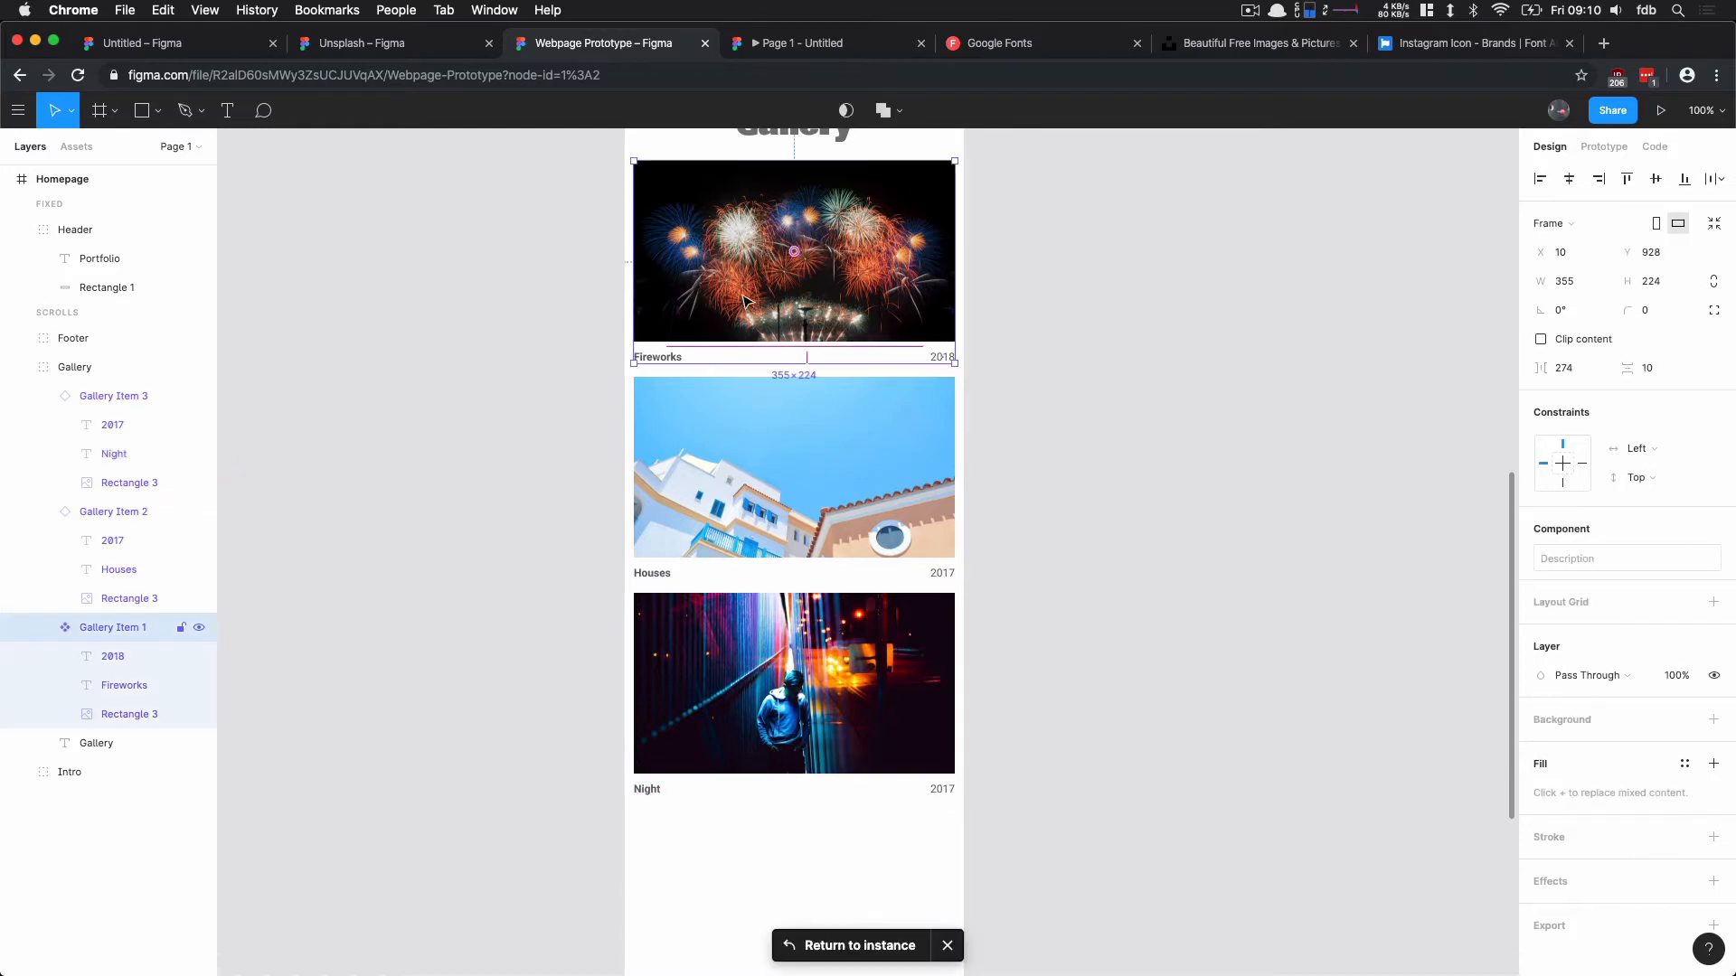
double_click(654, 354)
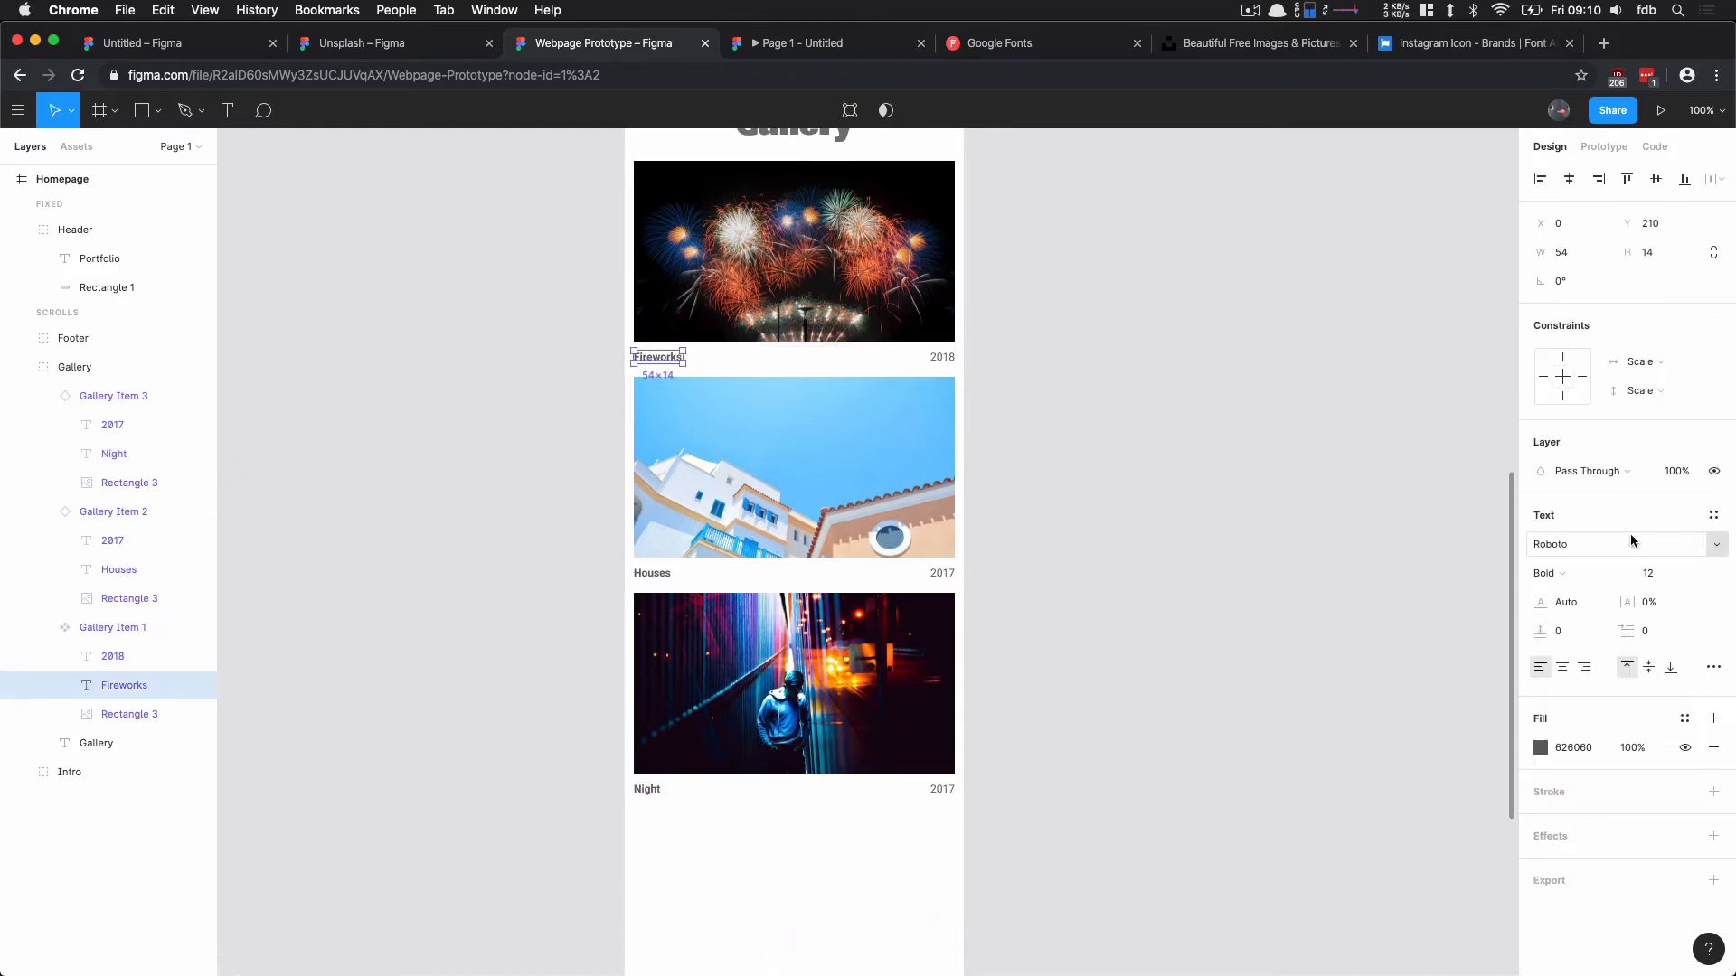
left_click(1662, 574)
type("14")
key("Return")
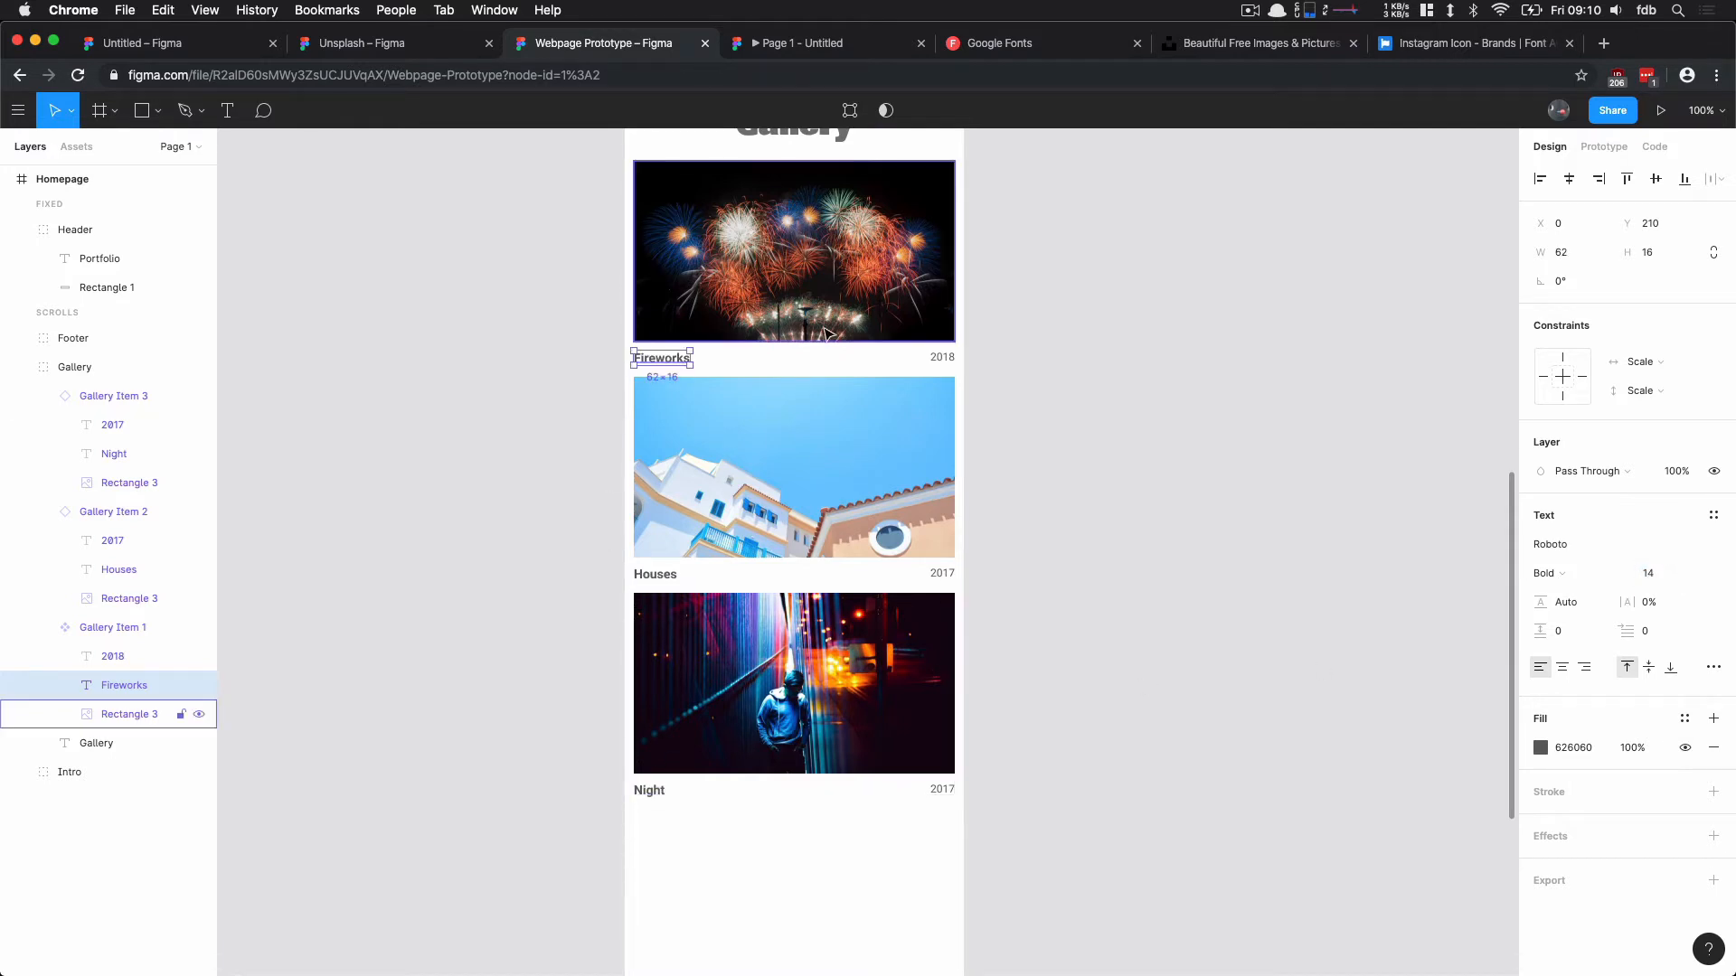
Step: Recolor the year text in the master gallery item to light gray D0D0D0 and deselect it
left_click(942, 360)
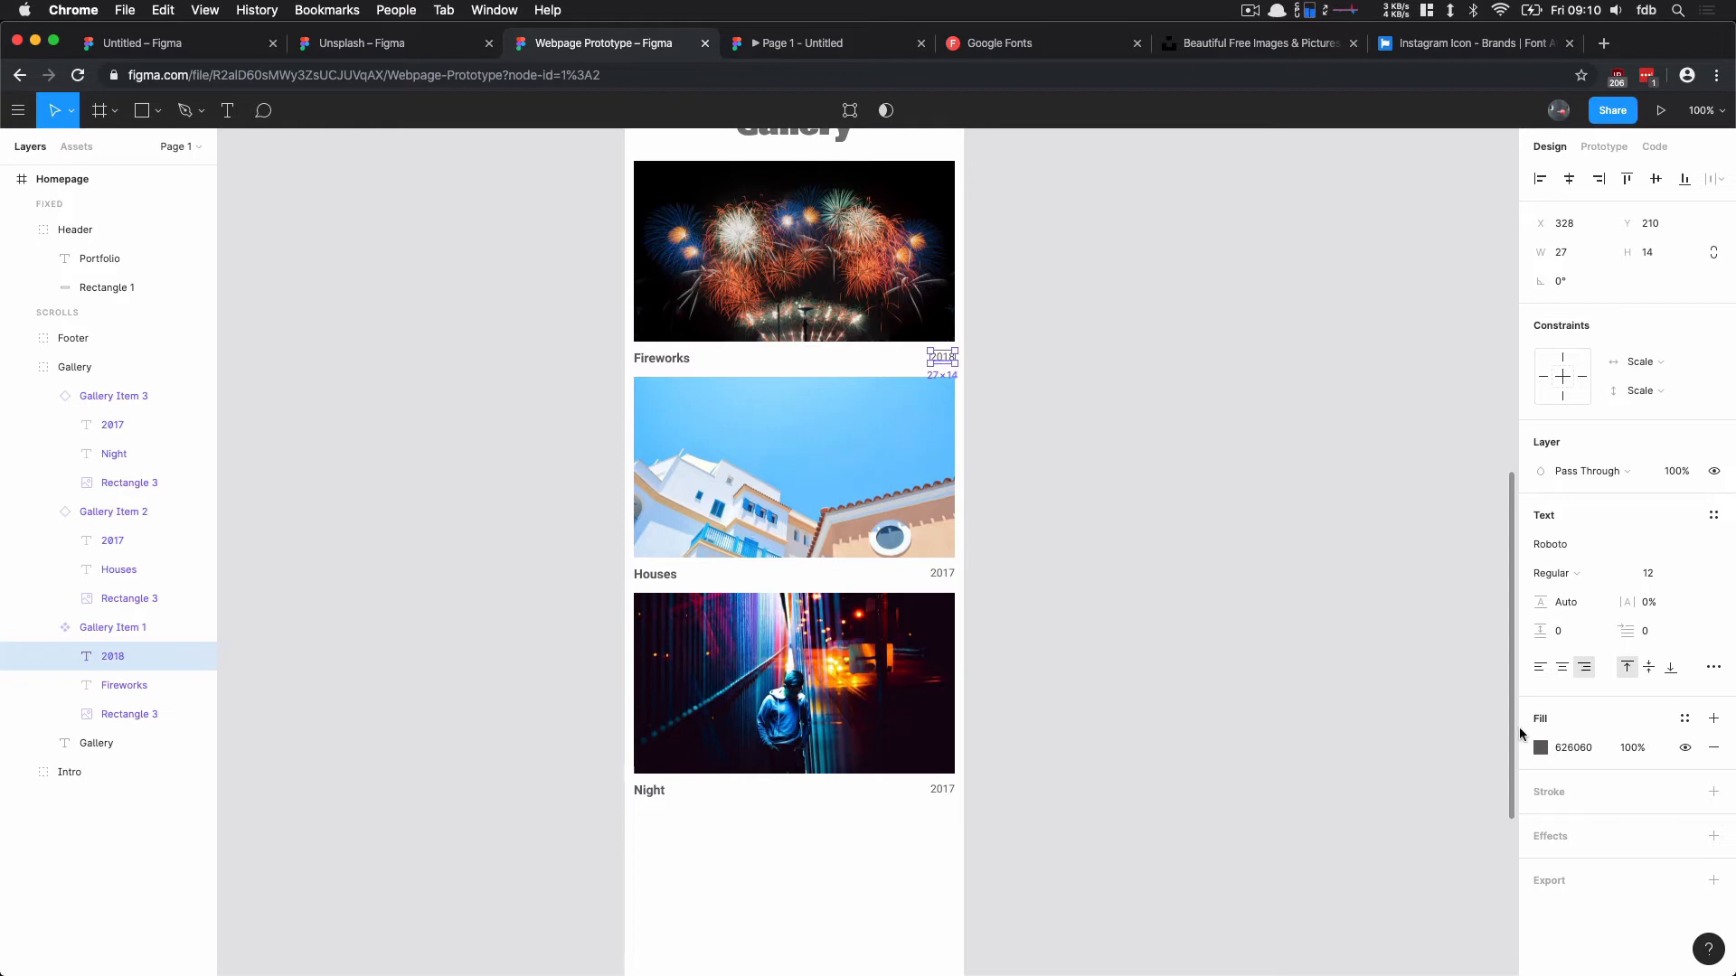
left_click(1542, 750)
type("BEBEBE")
key("Return")
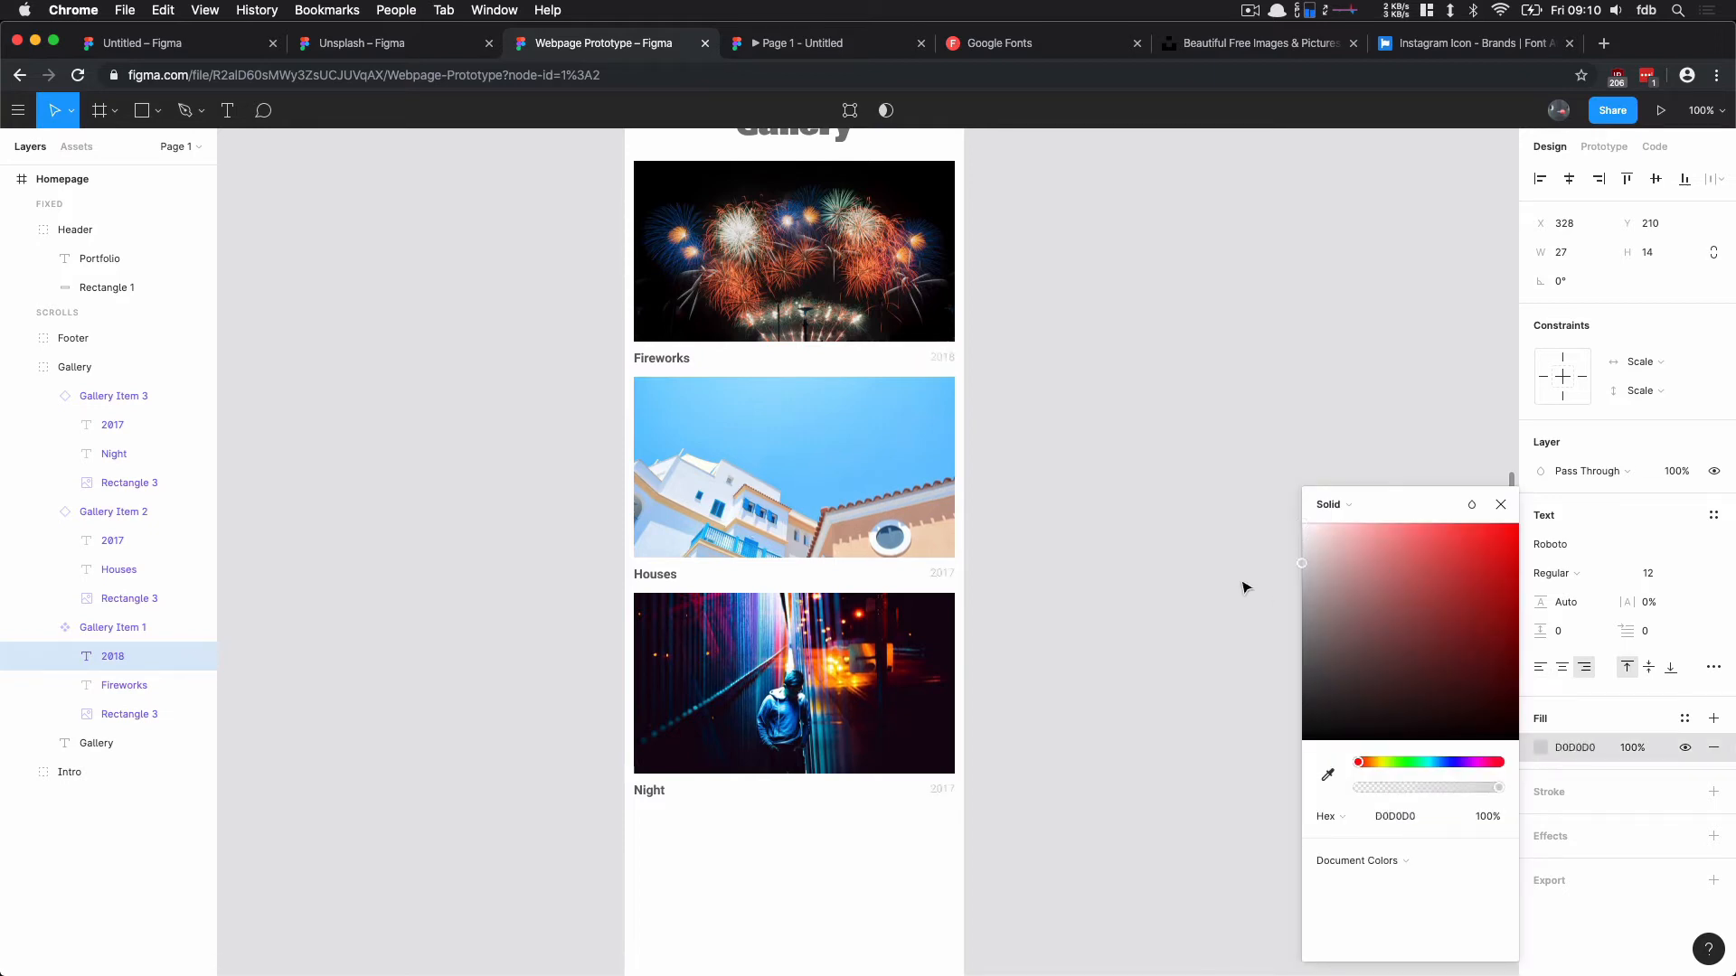
left_click_drag(1242, 589, 1243, 582)
left_click(1050, 434)
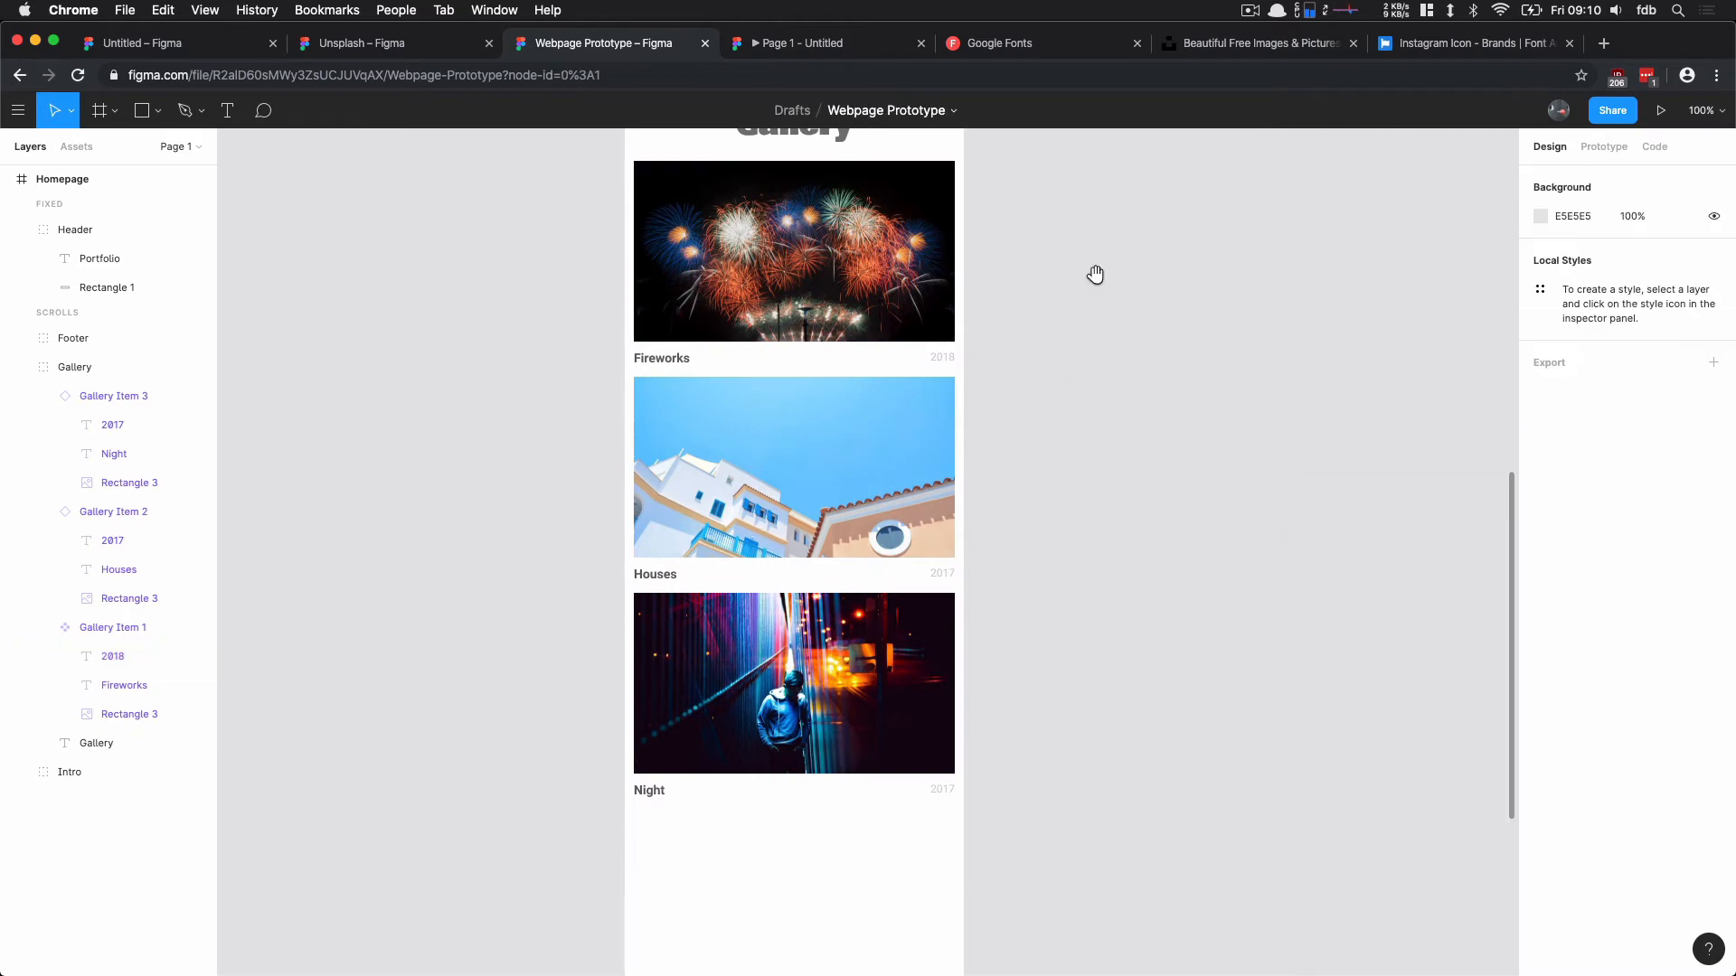
Step: Convert the Header group at the top of the Homepage frame into a component
left_click_drag(1095, 274, 918, 744)
left_click_drag(984, 353, 953, 608)
left_click_drag(990, 394, 983, 442)
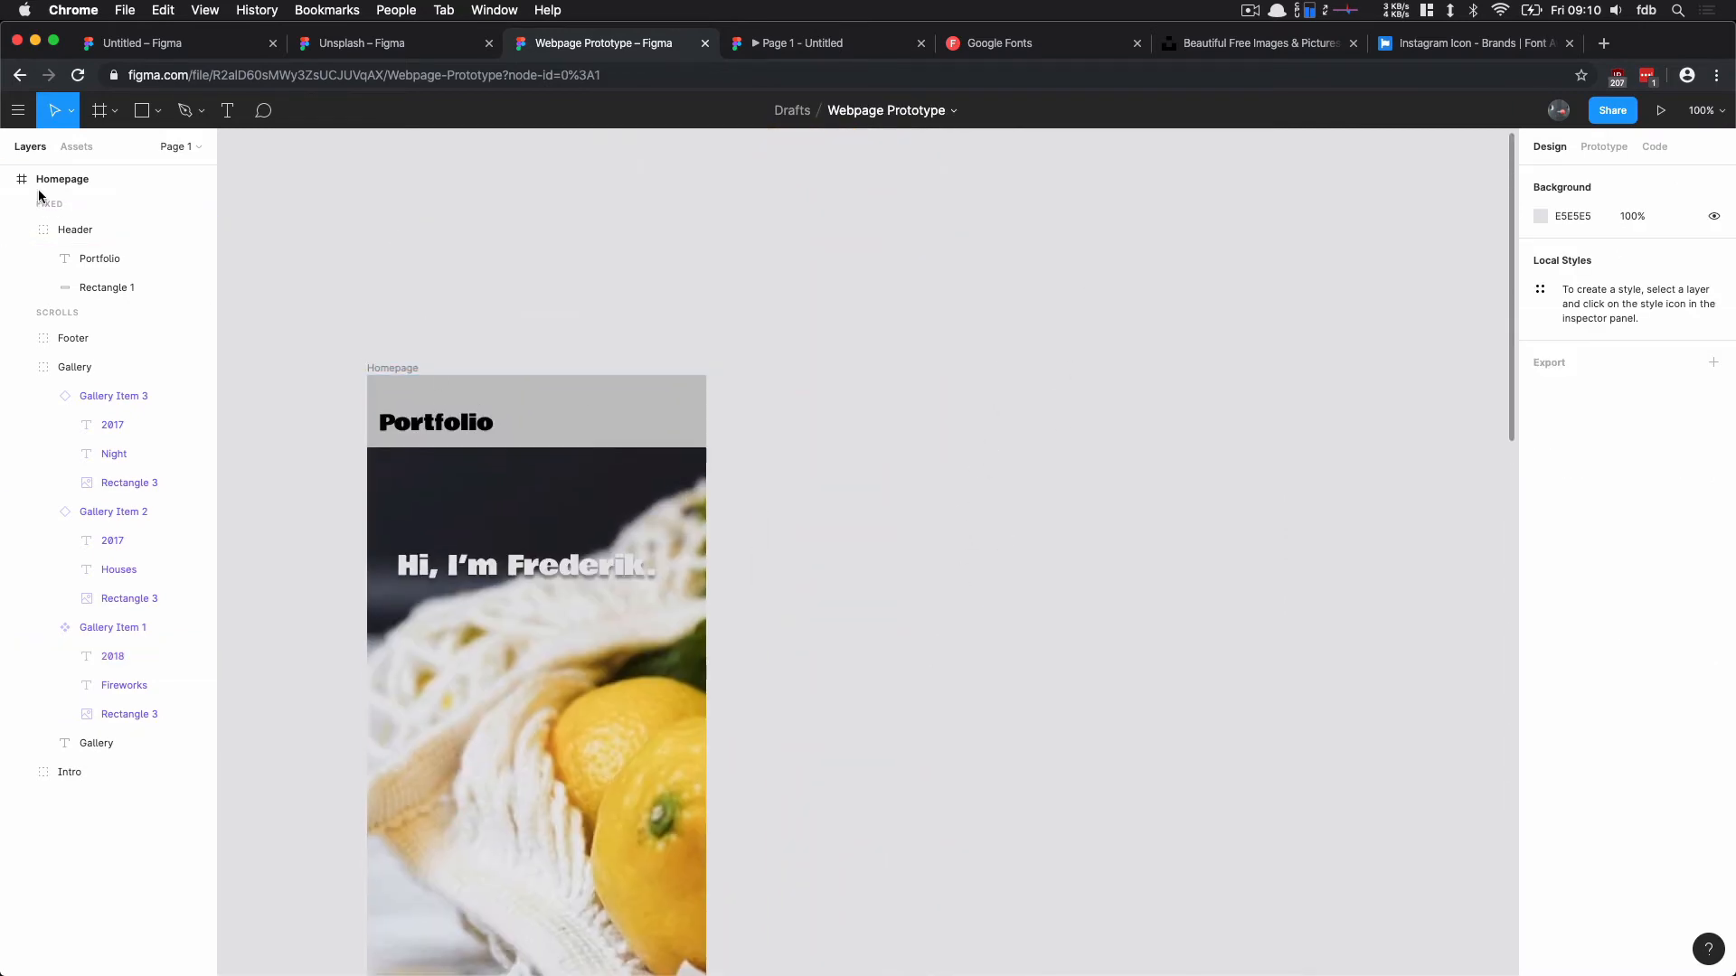
left_click(62, 237)
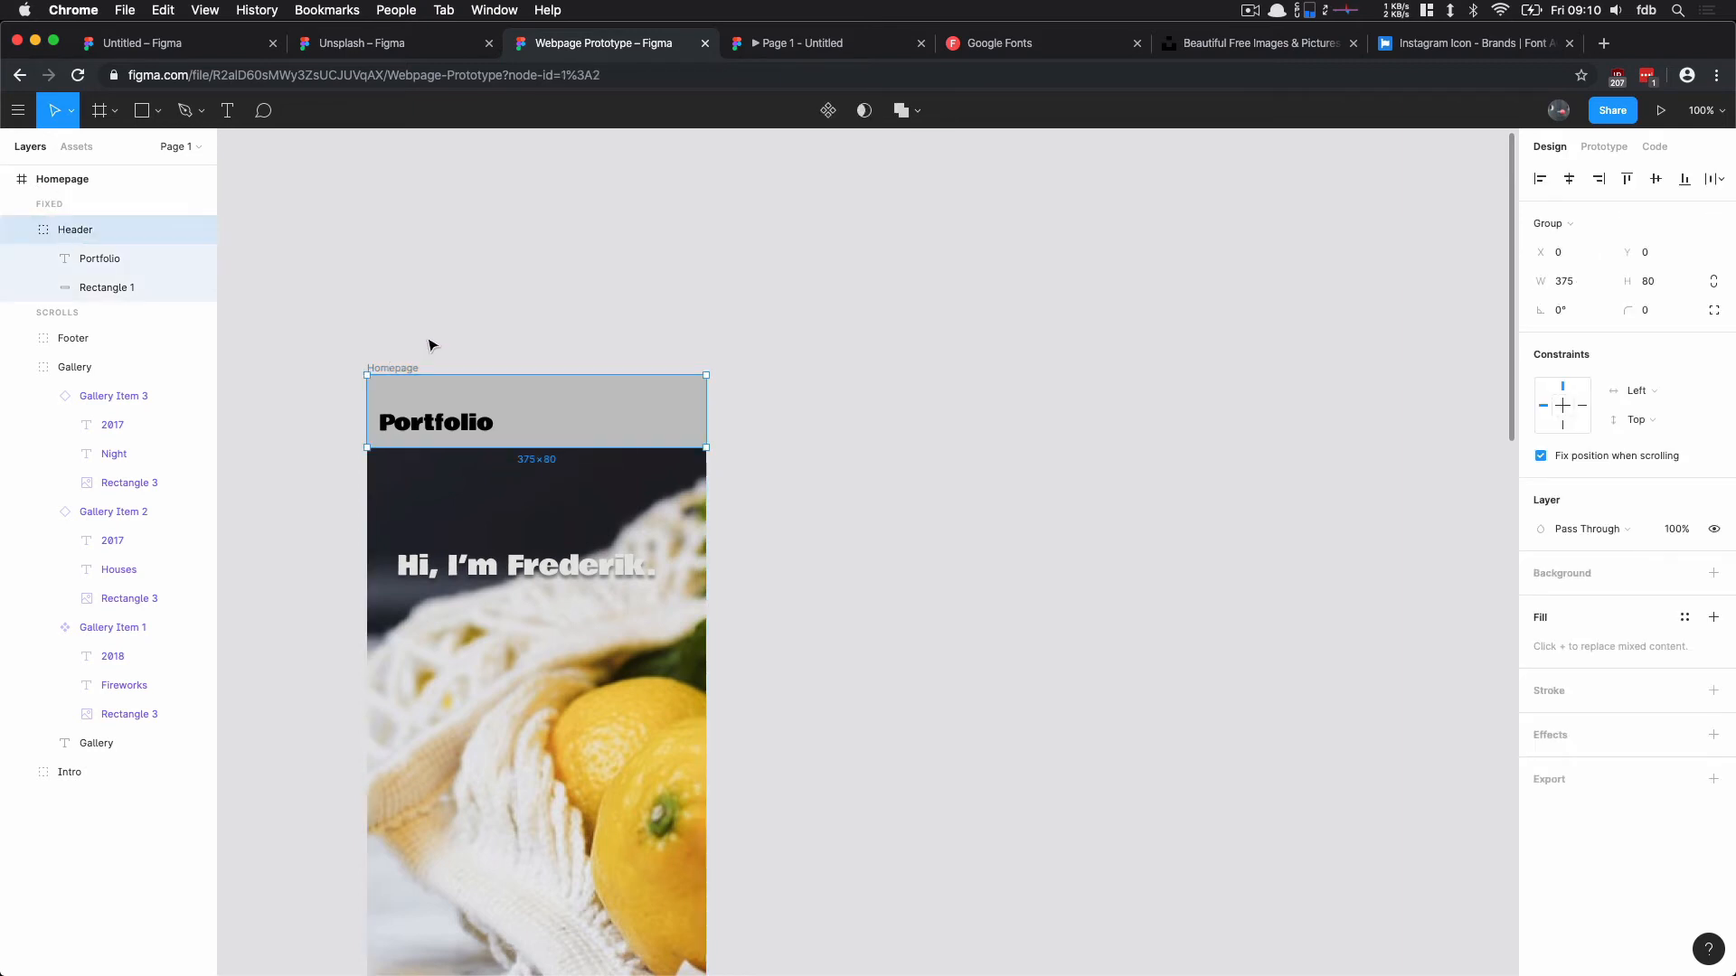
scroll(512, 364, "down", 2)
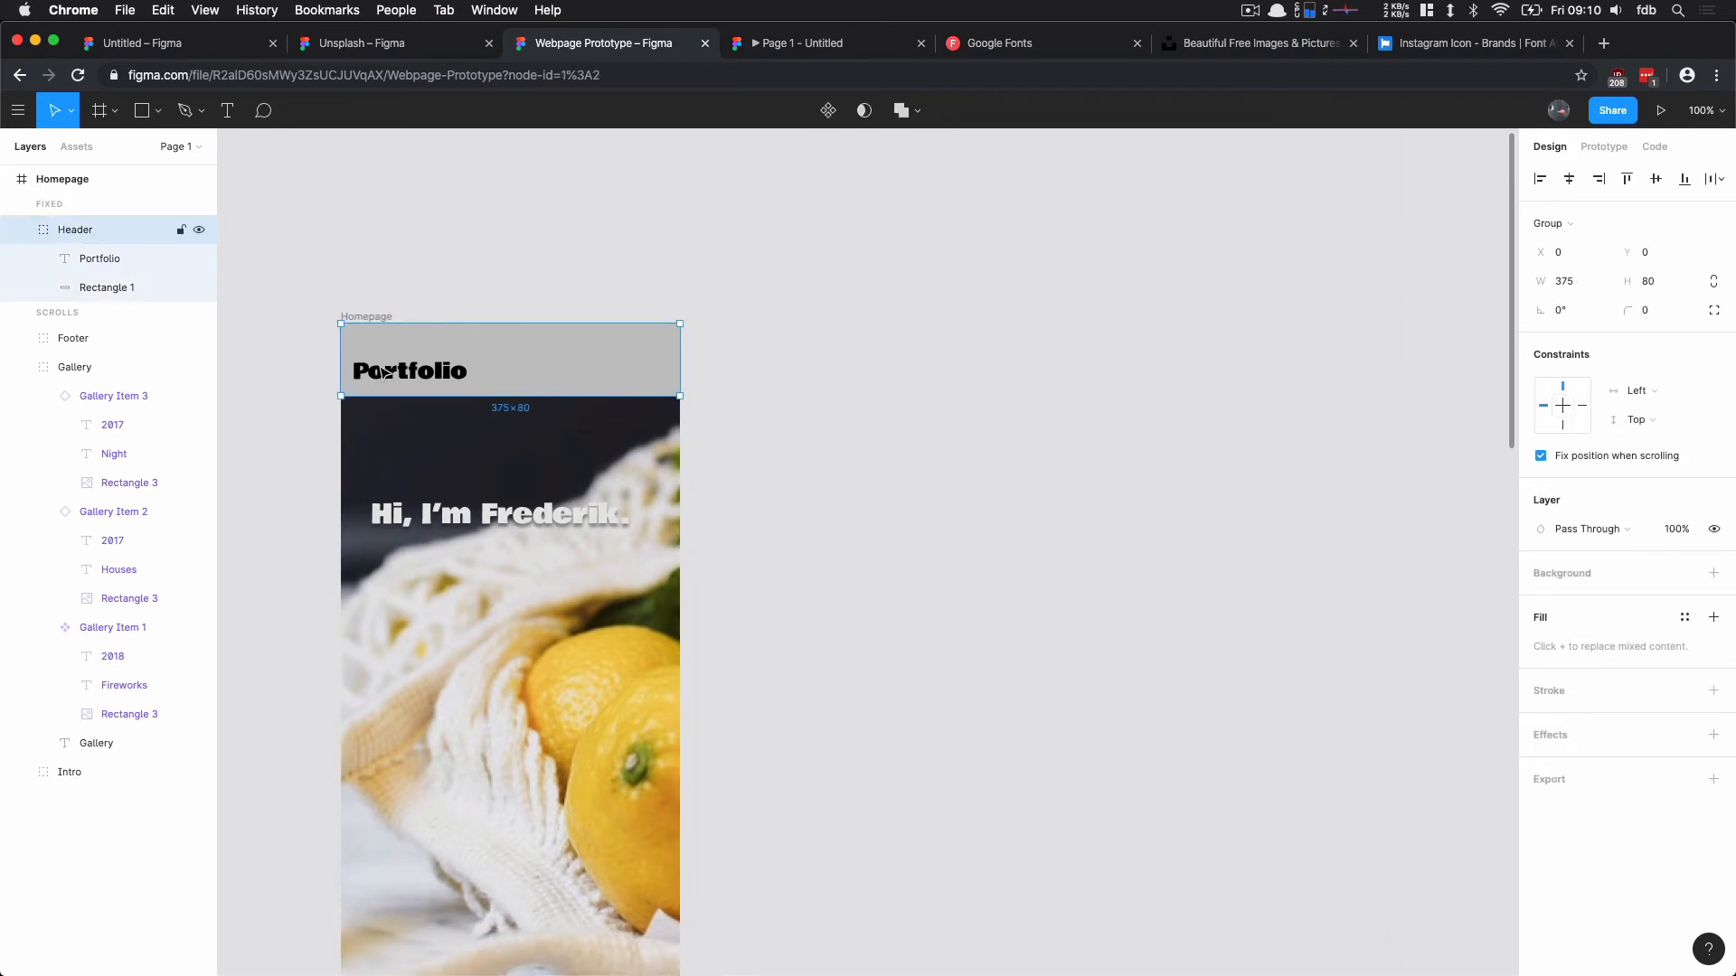
right_click(99, 233)
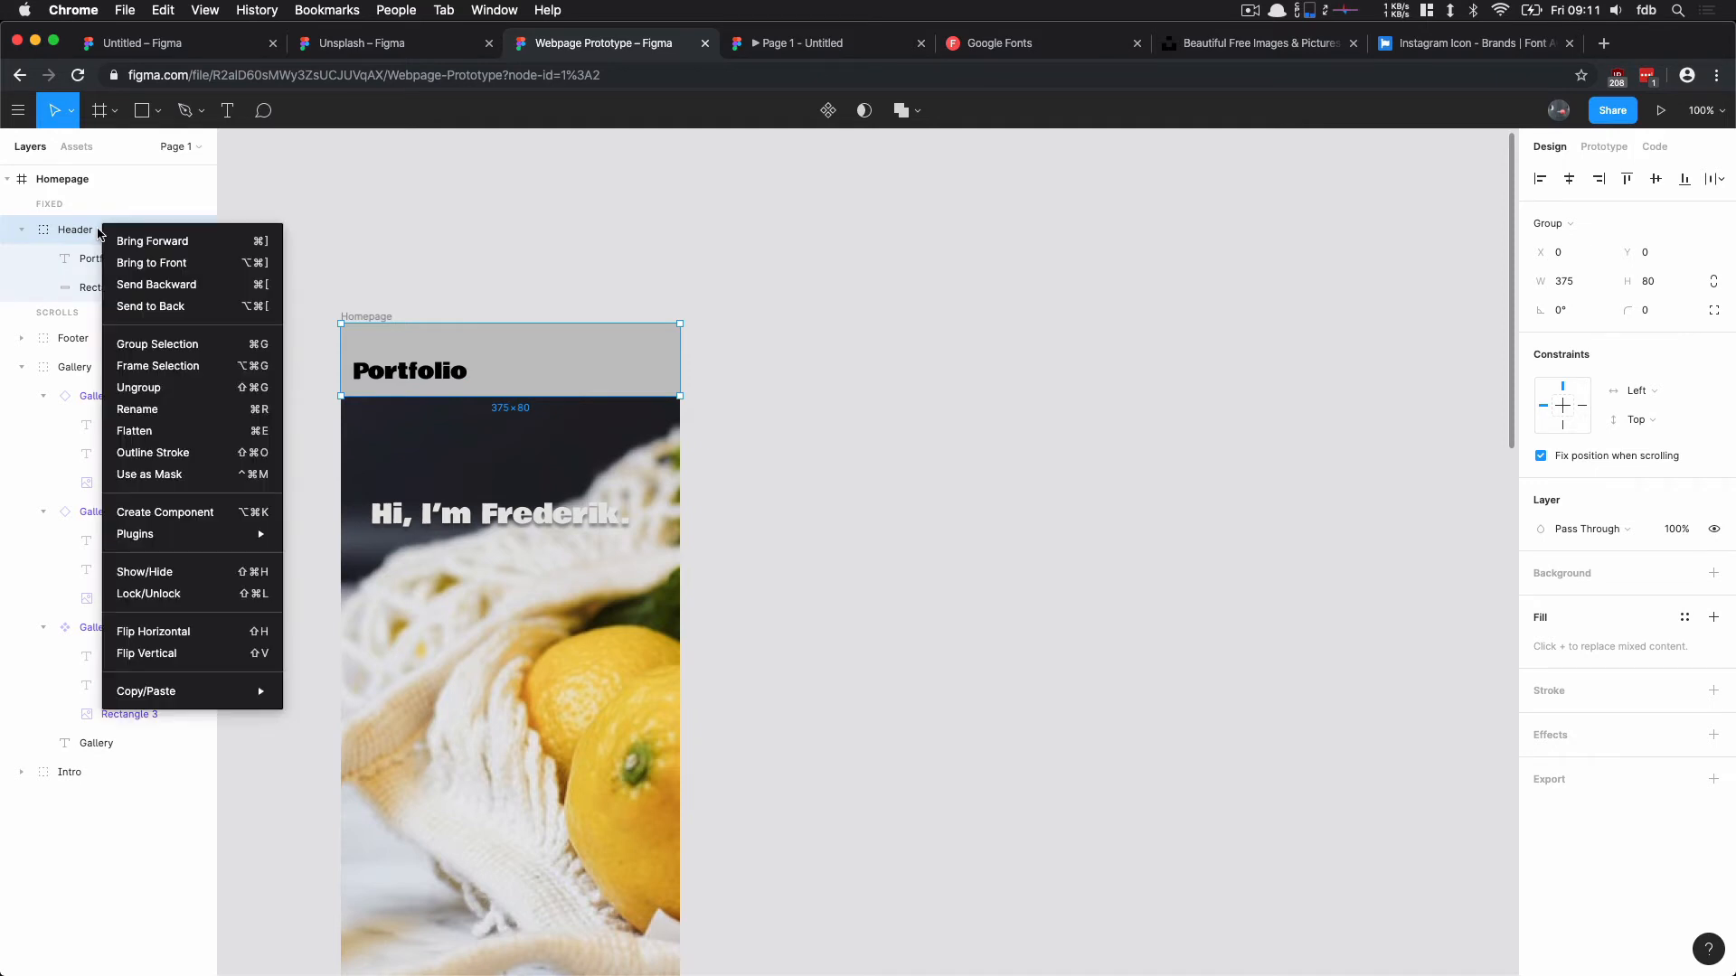
left_click(158, 513)
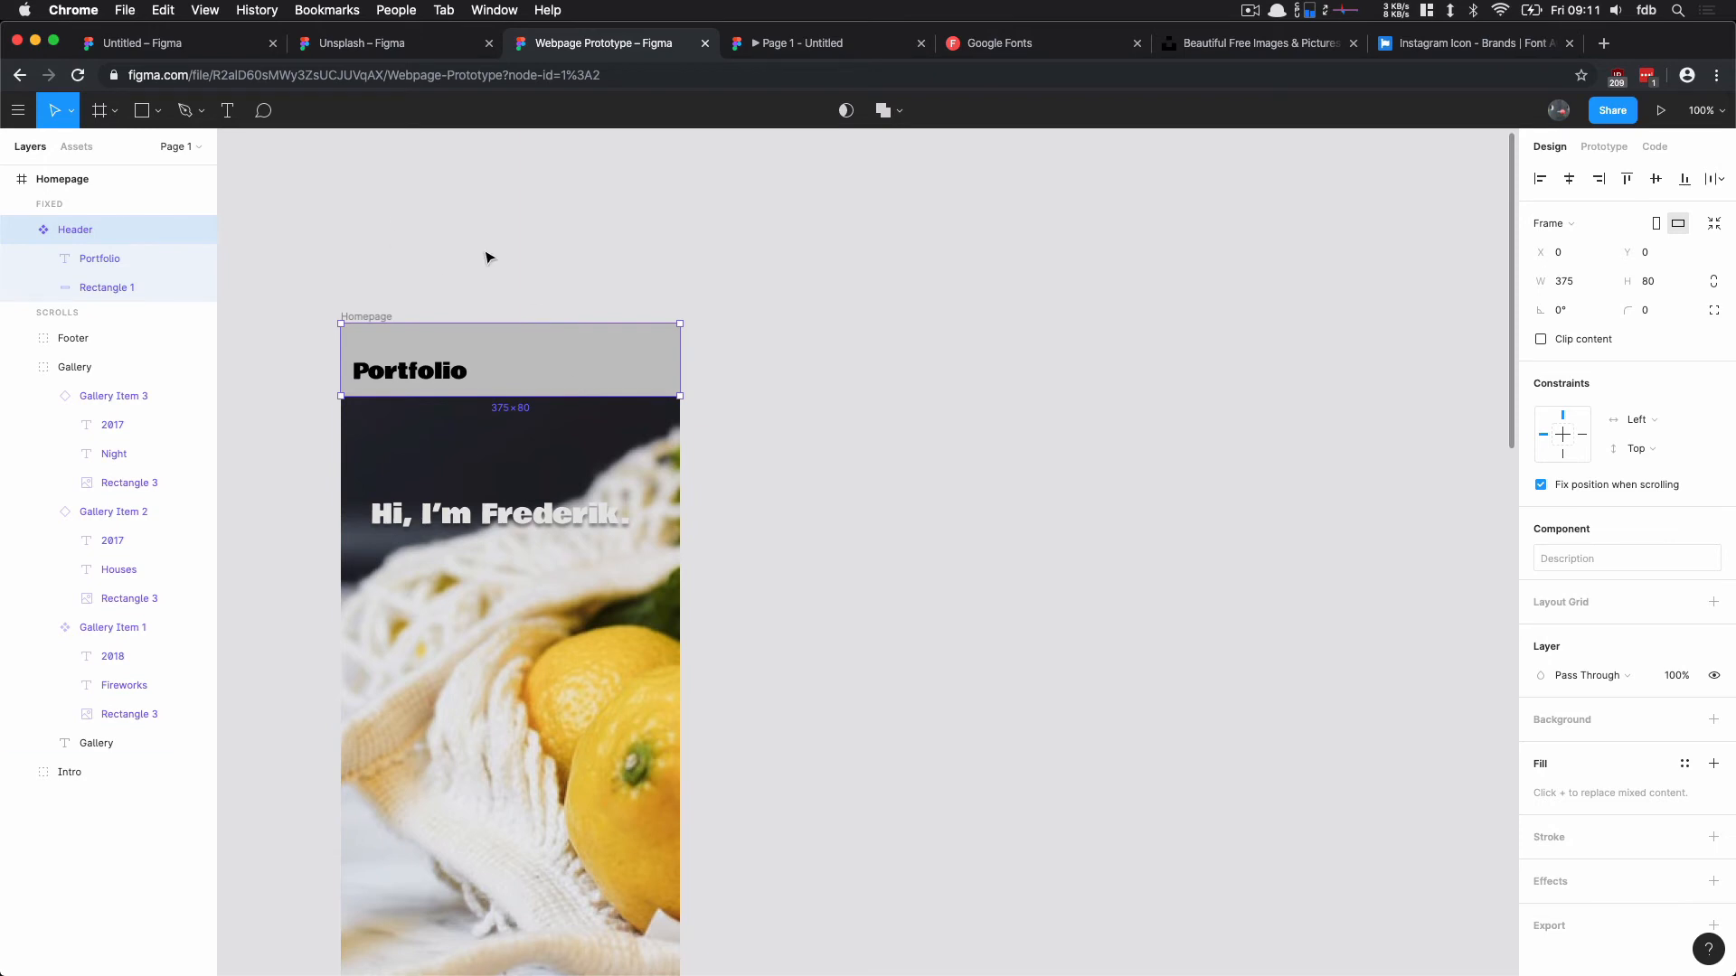
scroll(486, 258, "right", 1)
scroll(486, 258, "down", 1)
left_click(50, 180)
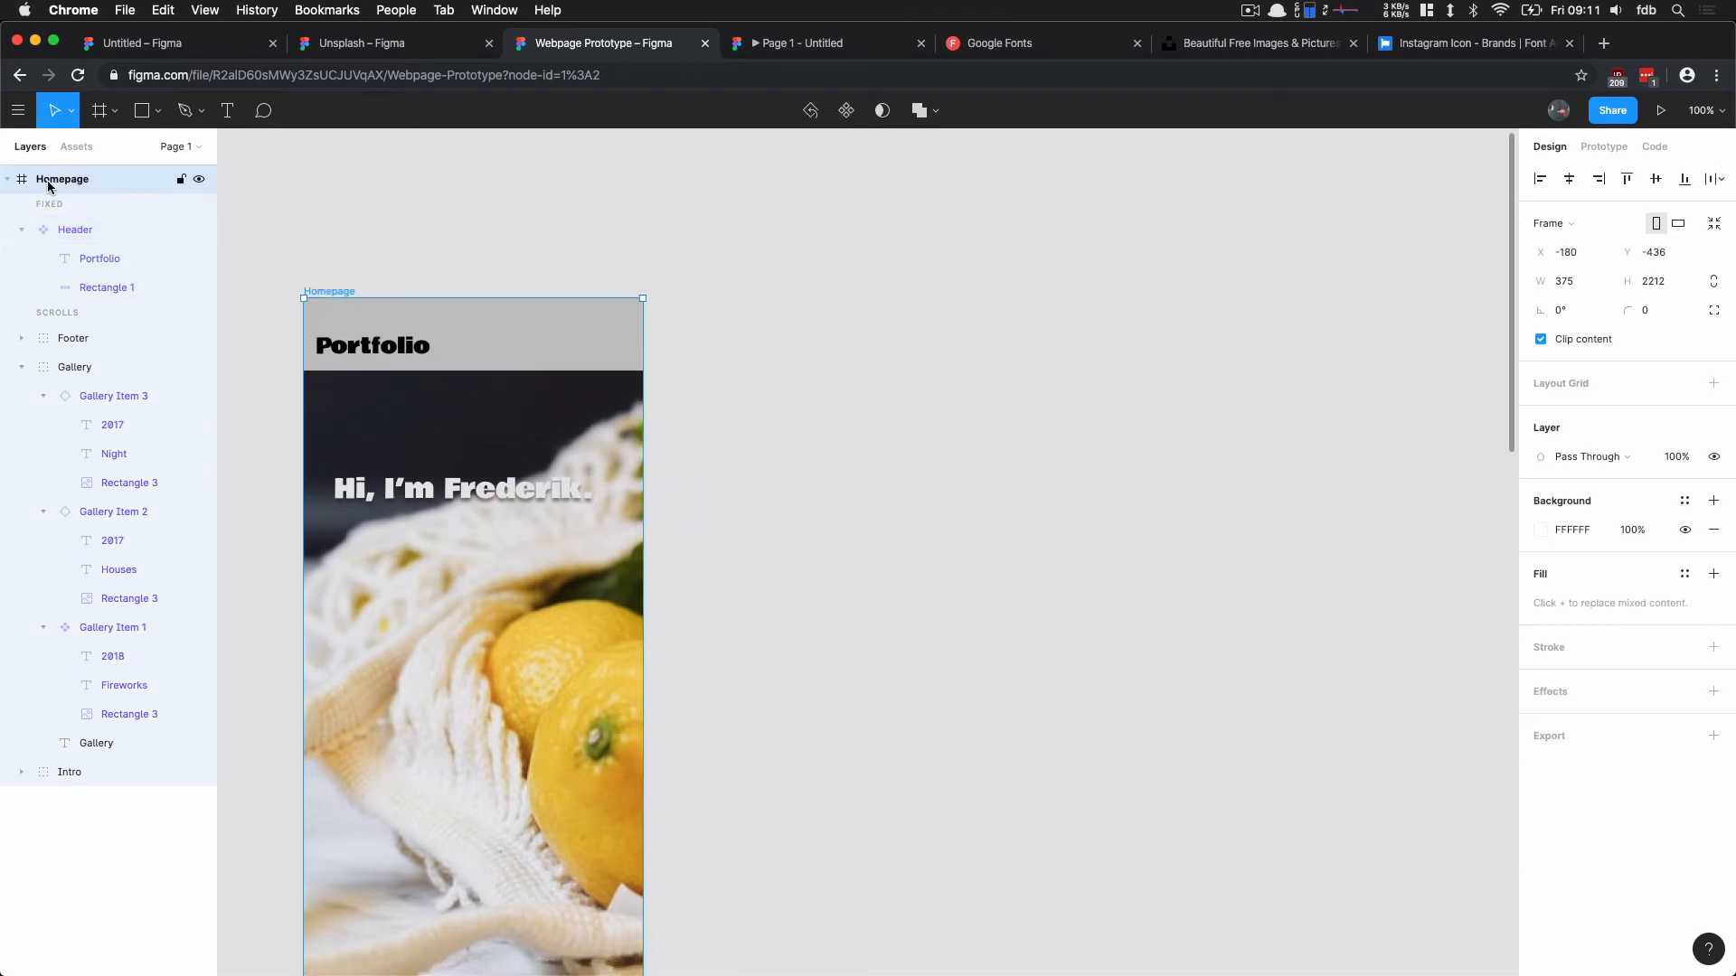
left_click(7, 180)
left_click(7, 185)
left_click_drag(488, 273, 549, 197)
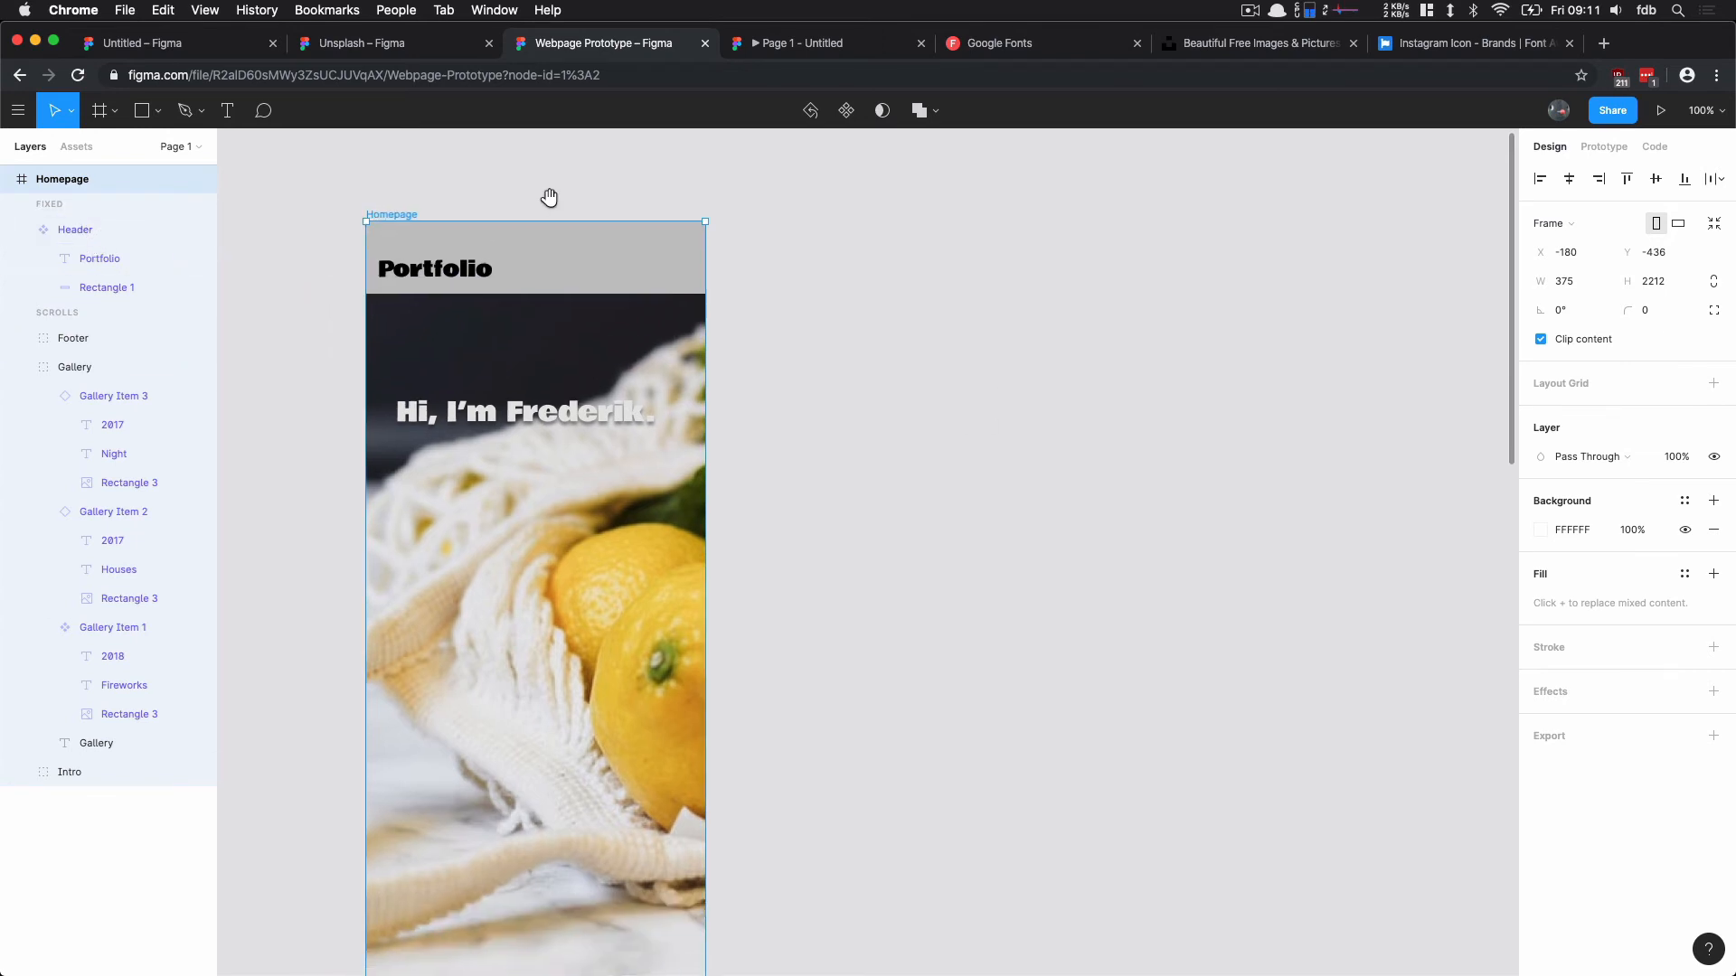
key("minus")
scroll(497, 376, "down", 5)
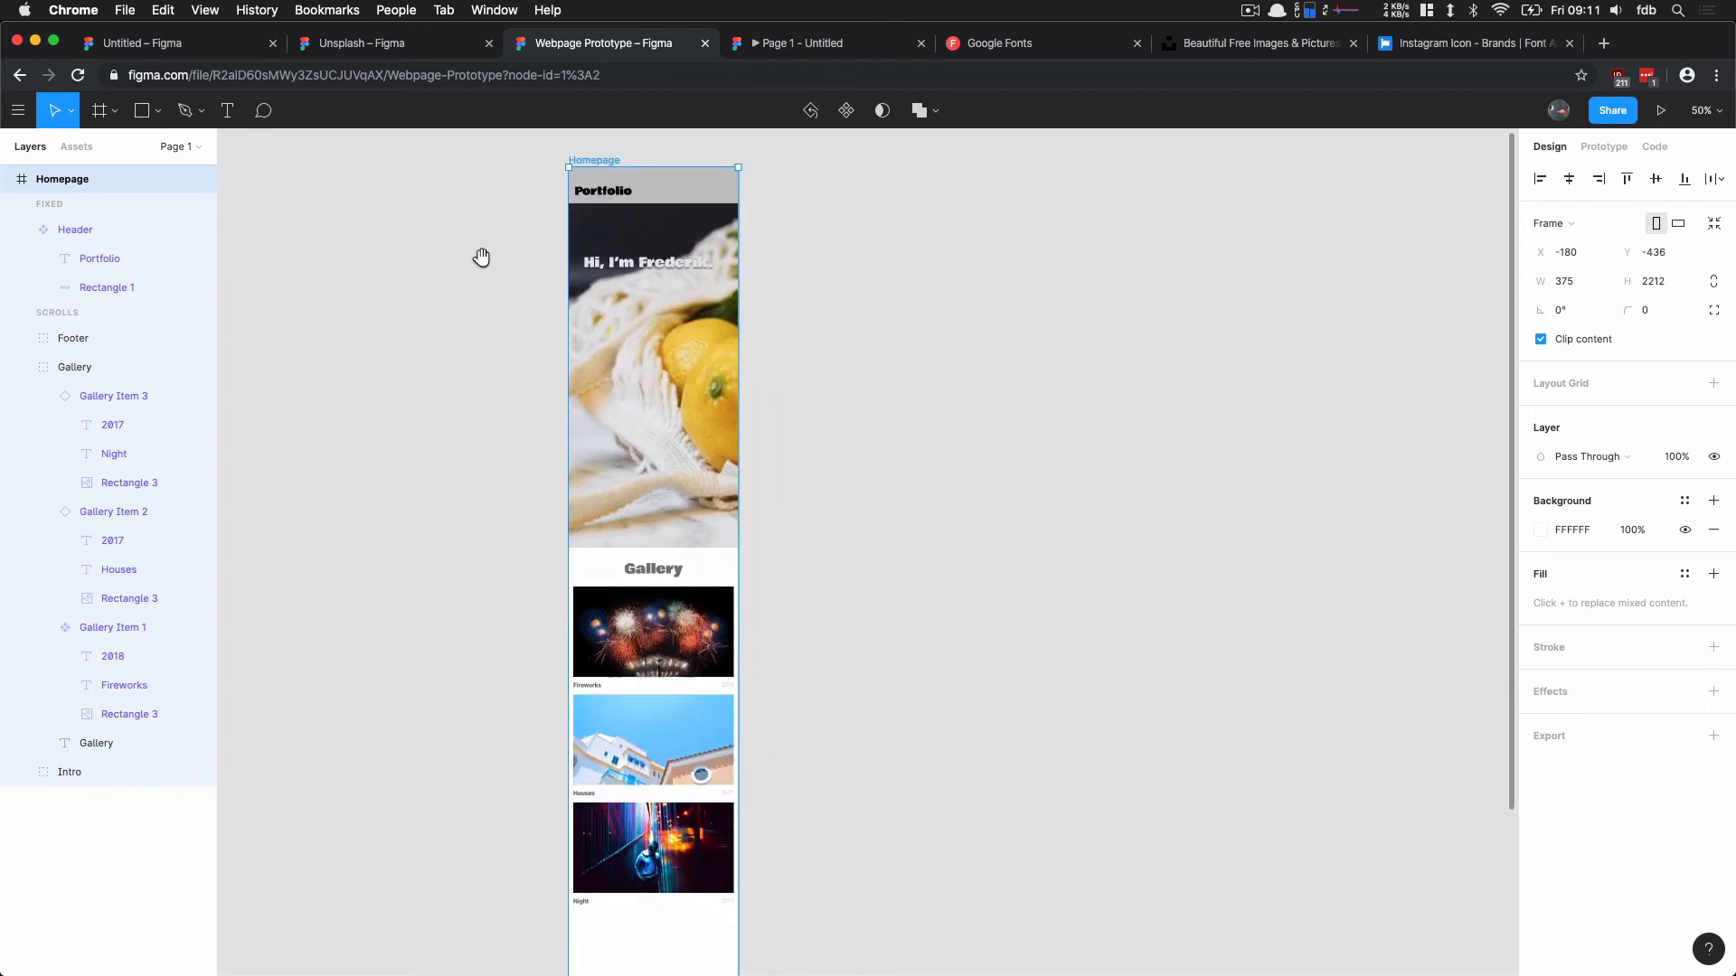
scroll(437, 457, "down", 5)
left_click(663, 814)
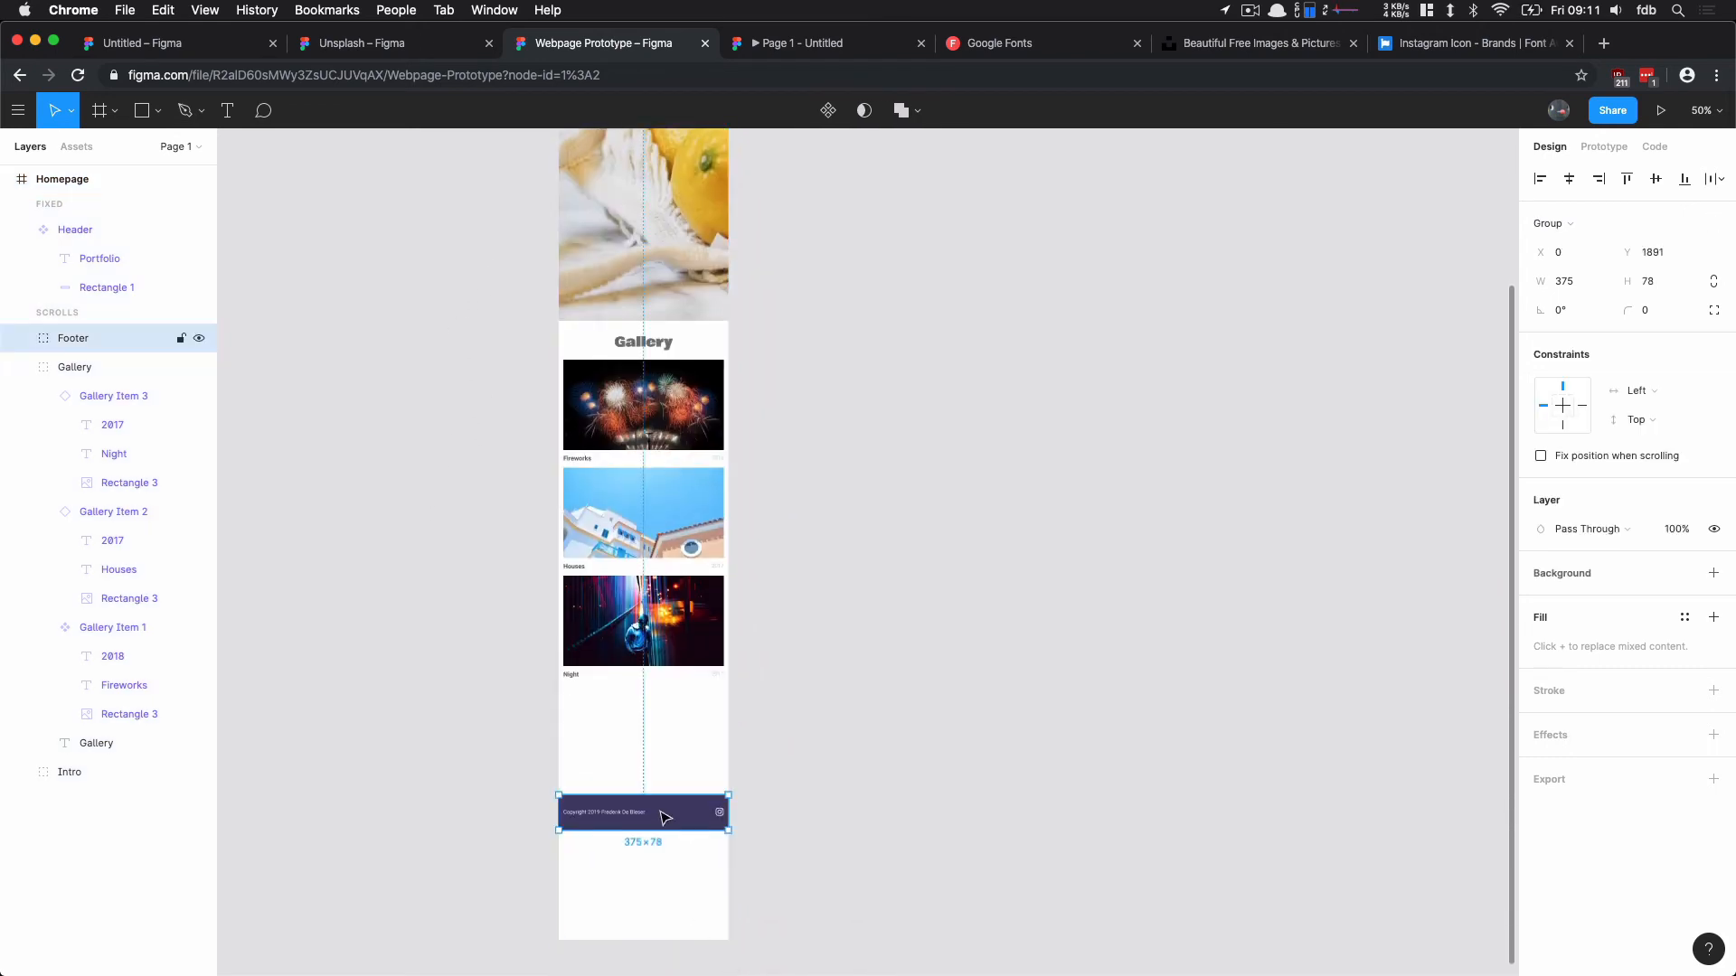
left_click_drag(662, 796, 667, 714)
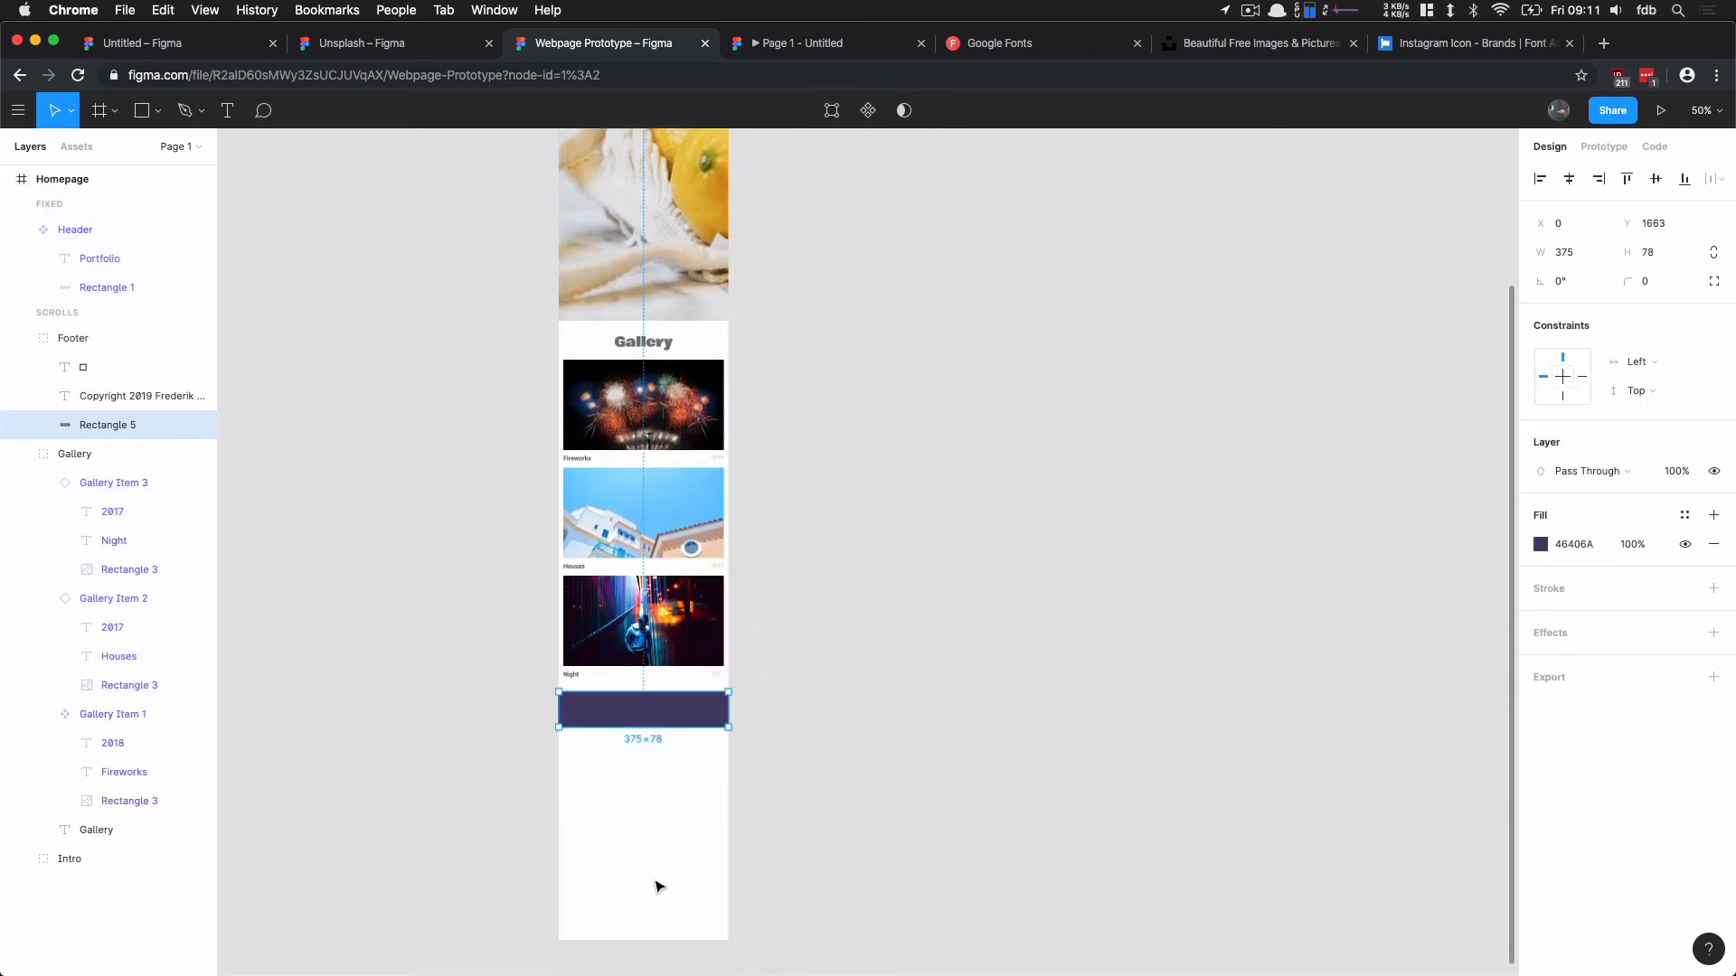
left_click(651, 954)
left_click(65, 179)
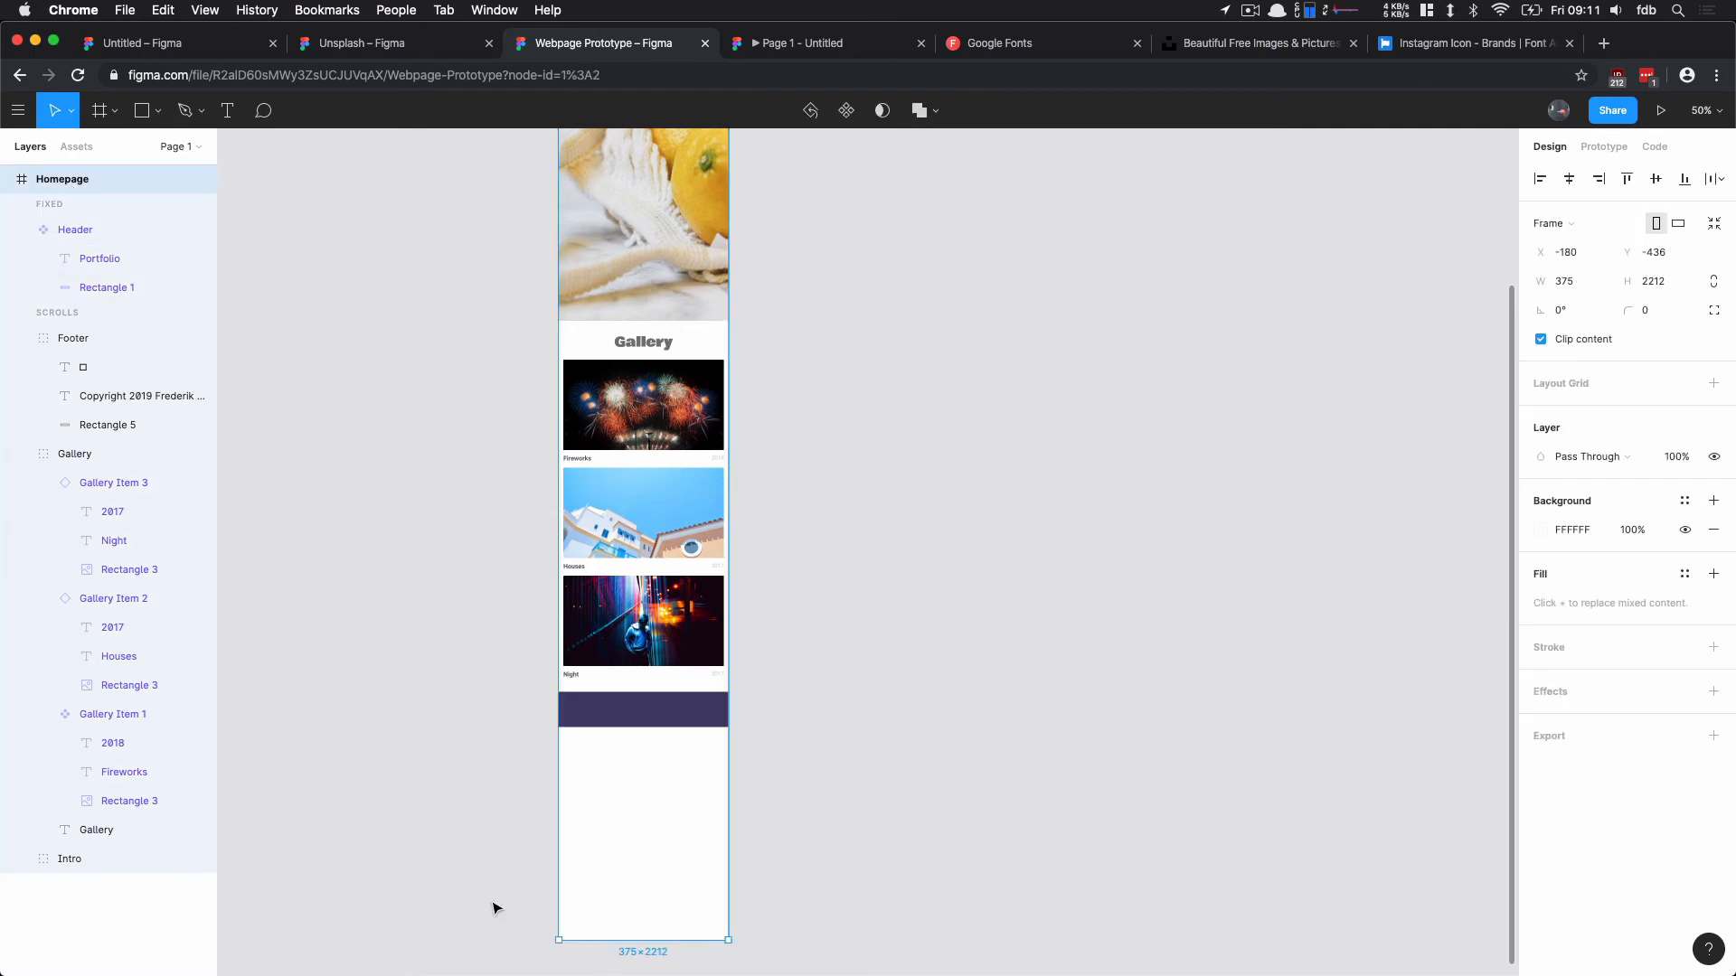
left_click_drag(651, 938, 641, 729)
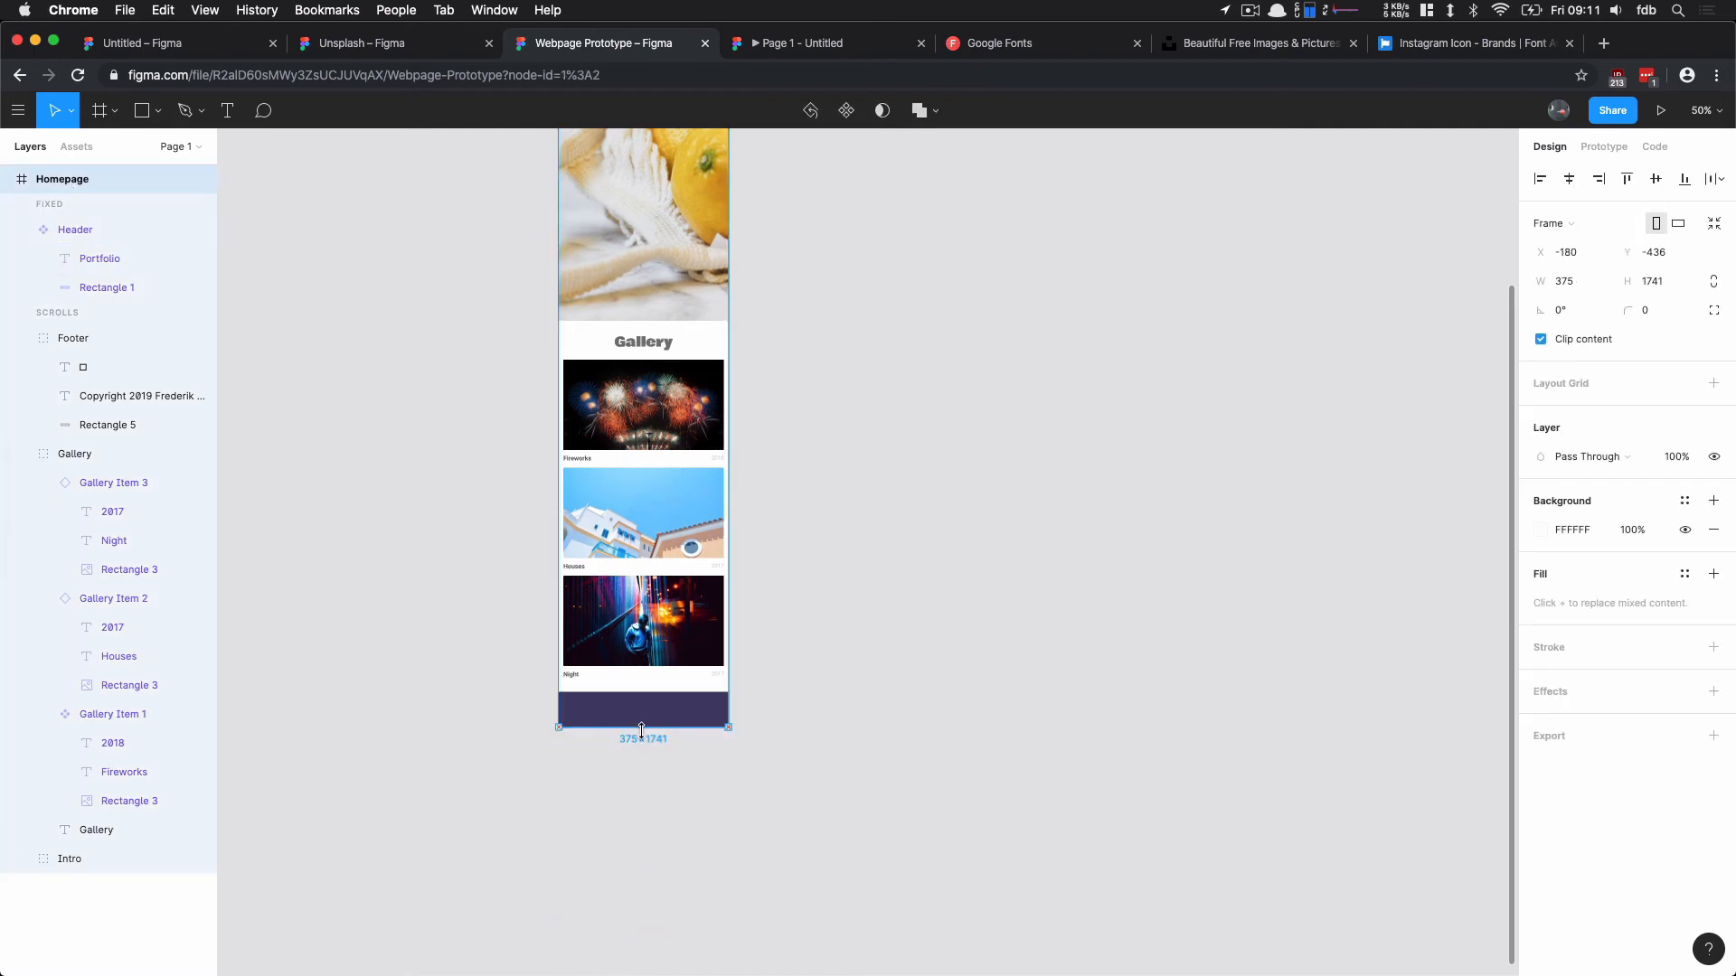
key("super+z")
left_click(687, 751)
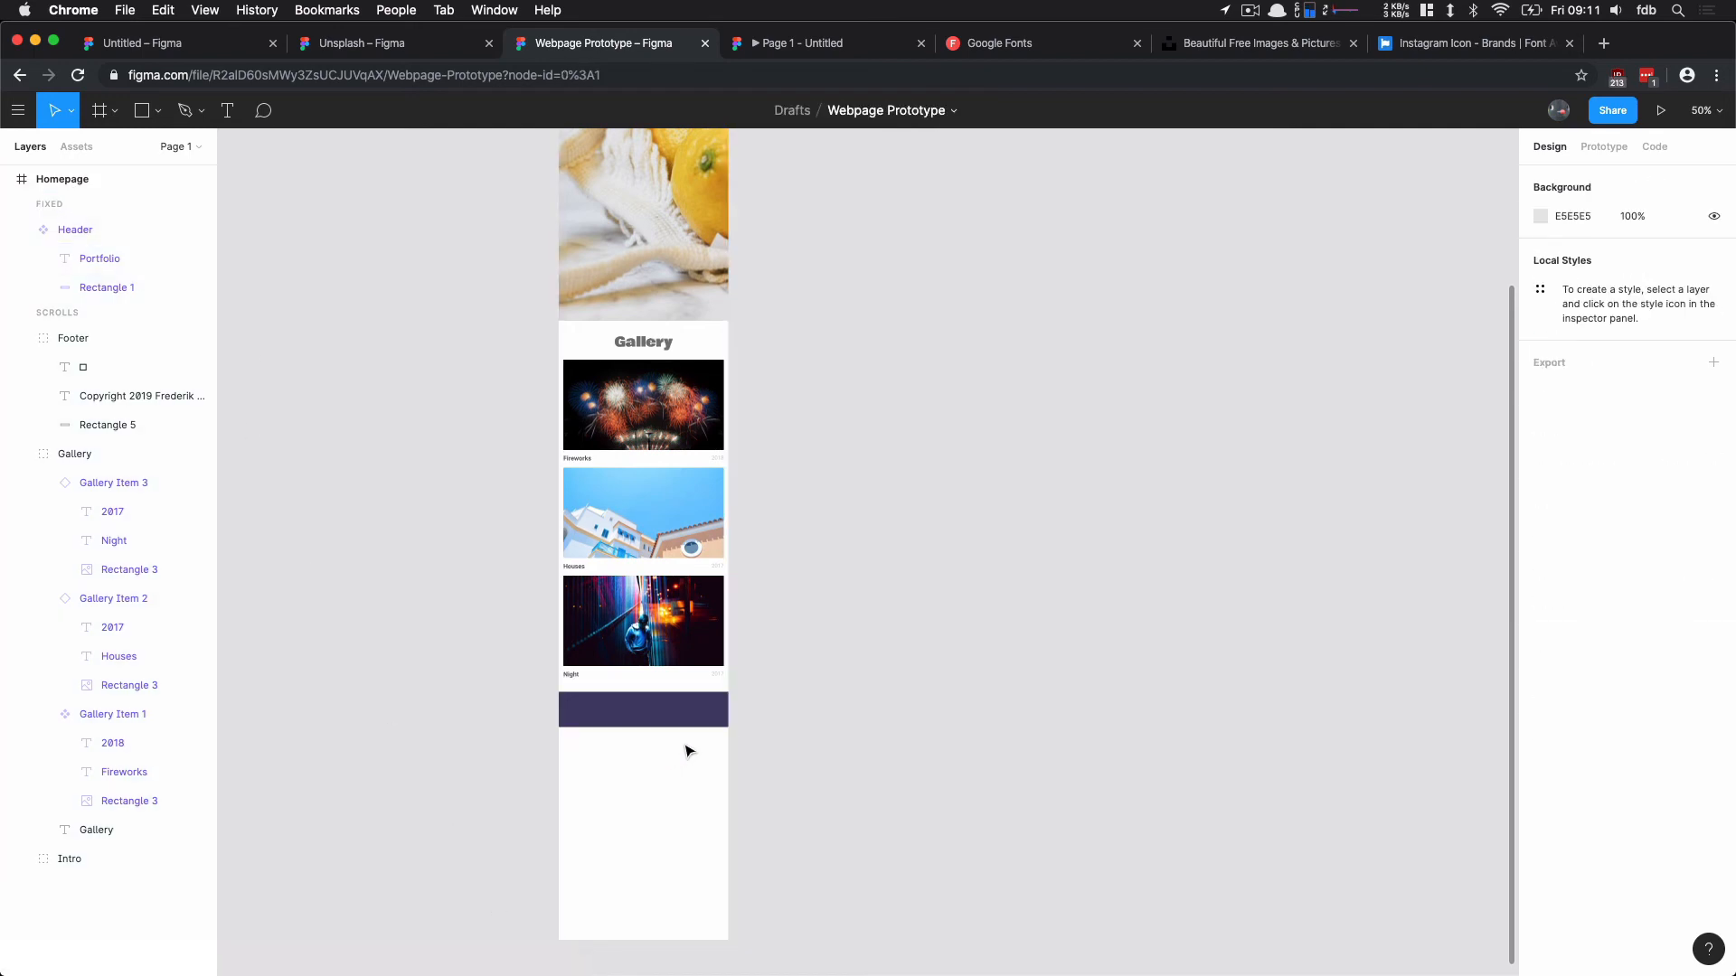
key("super+z")
key("super+z")
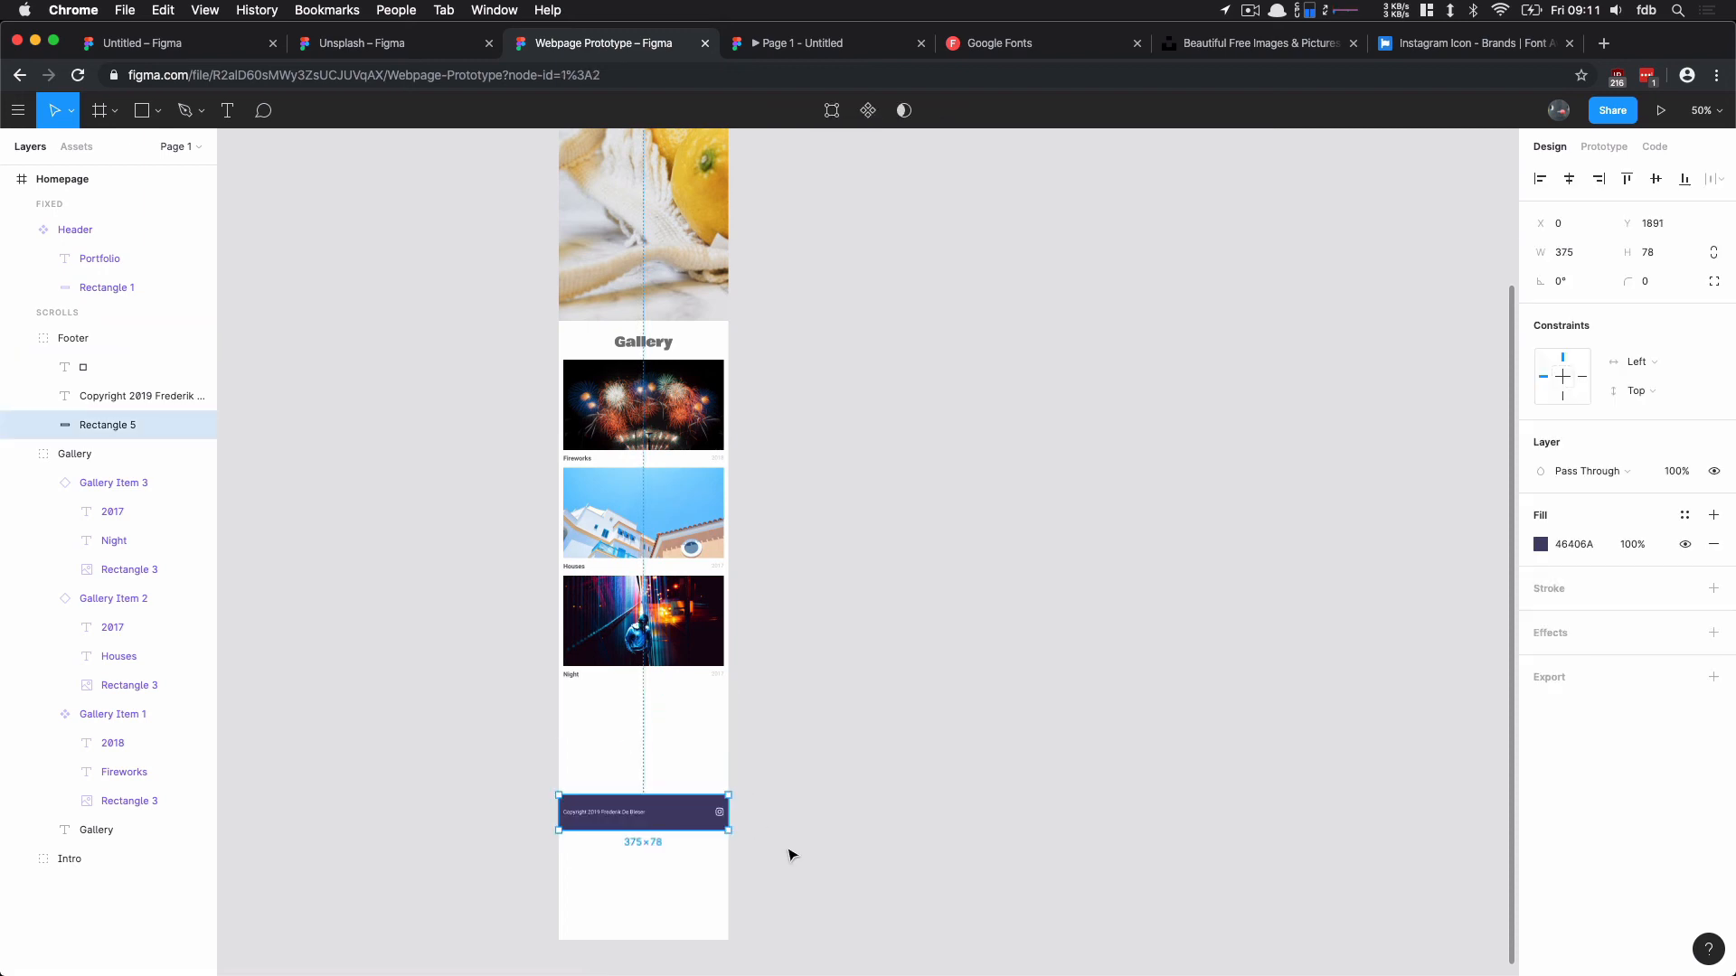
Step: Move the whole Footer group up to Y 1654, leaving a 24 px gap below the gallery
left_click(788, 856)
left_click(73, 339)
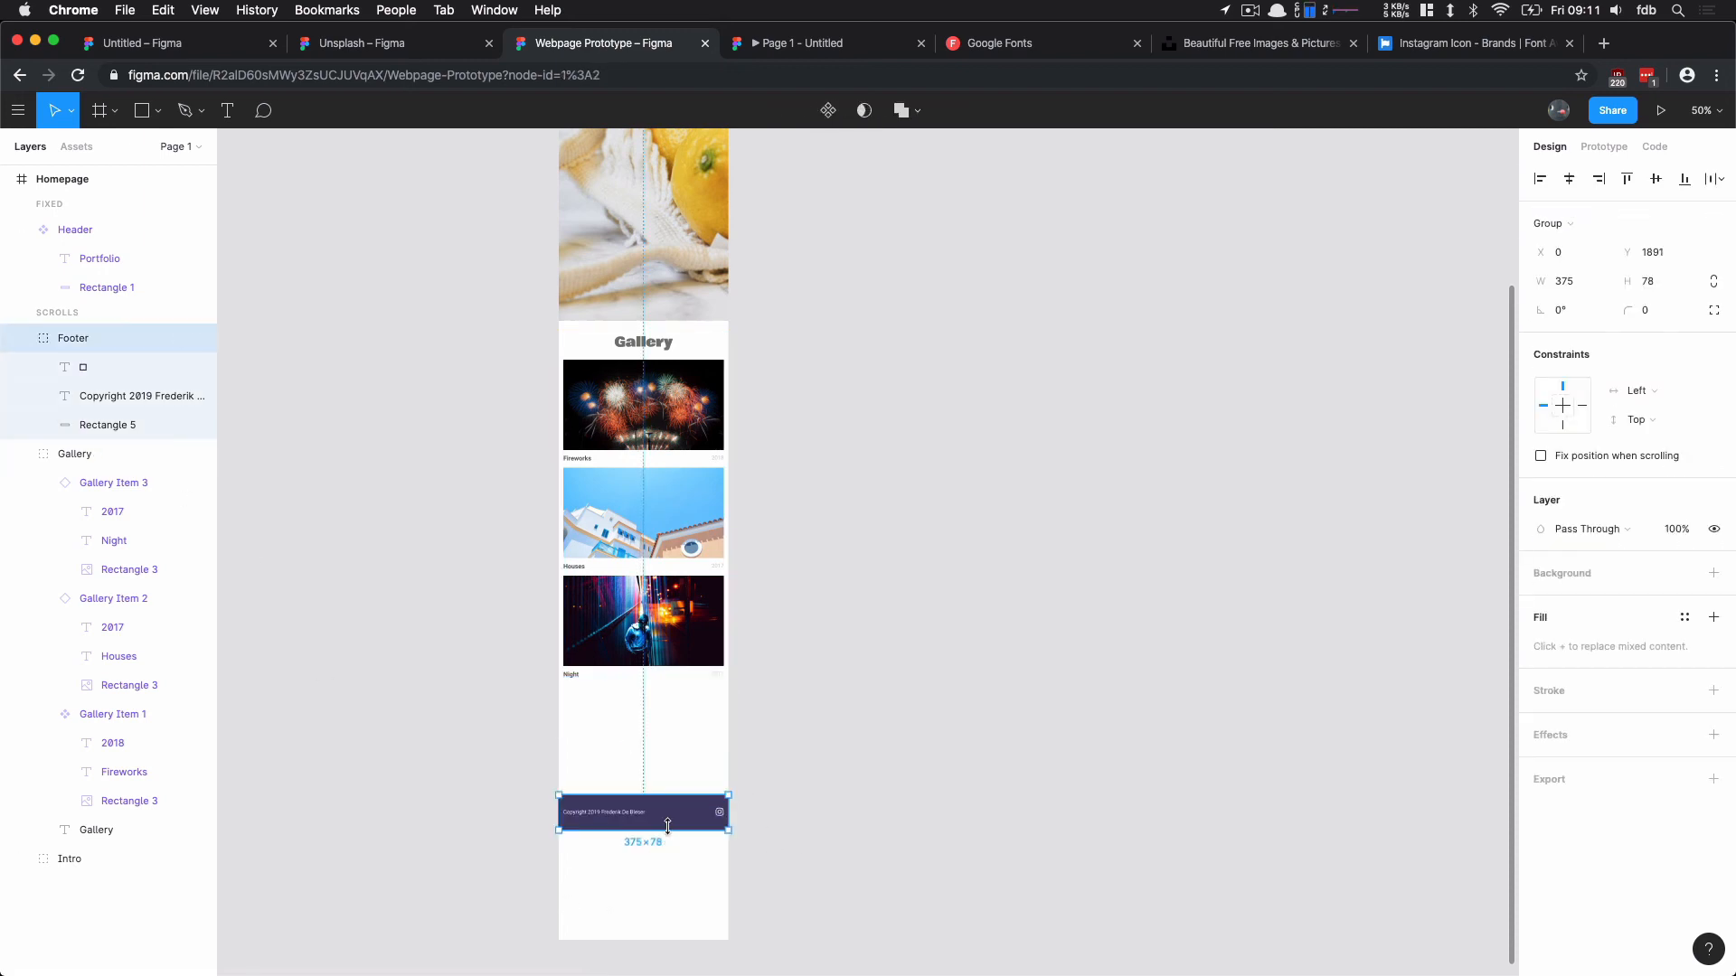
left_click_drag(667, 826, 670, 714)
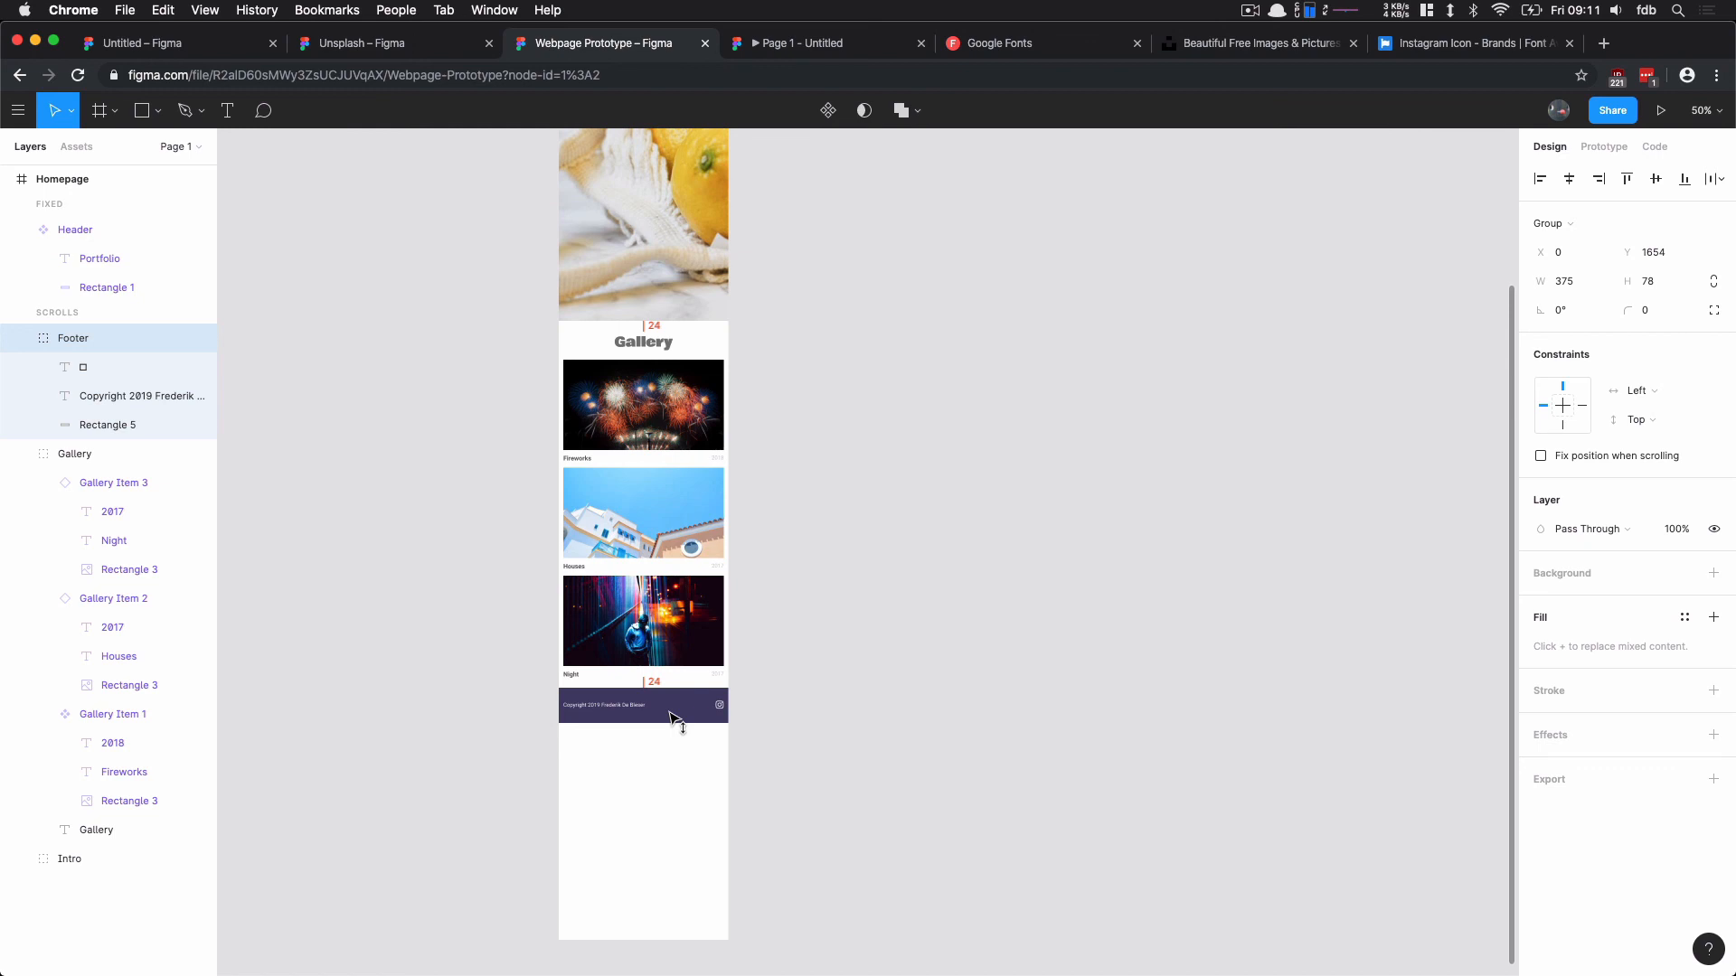
Step: Shorten the Homepage frame so its lower edge meets the bottom of the footer, and deselect it
left_click(600, 860)
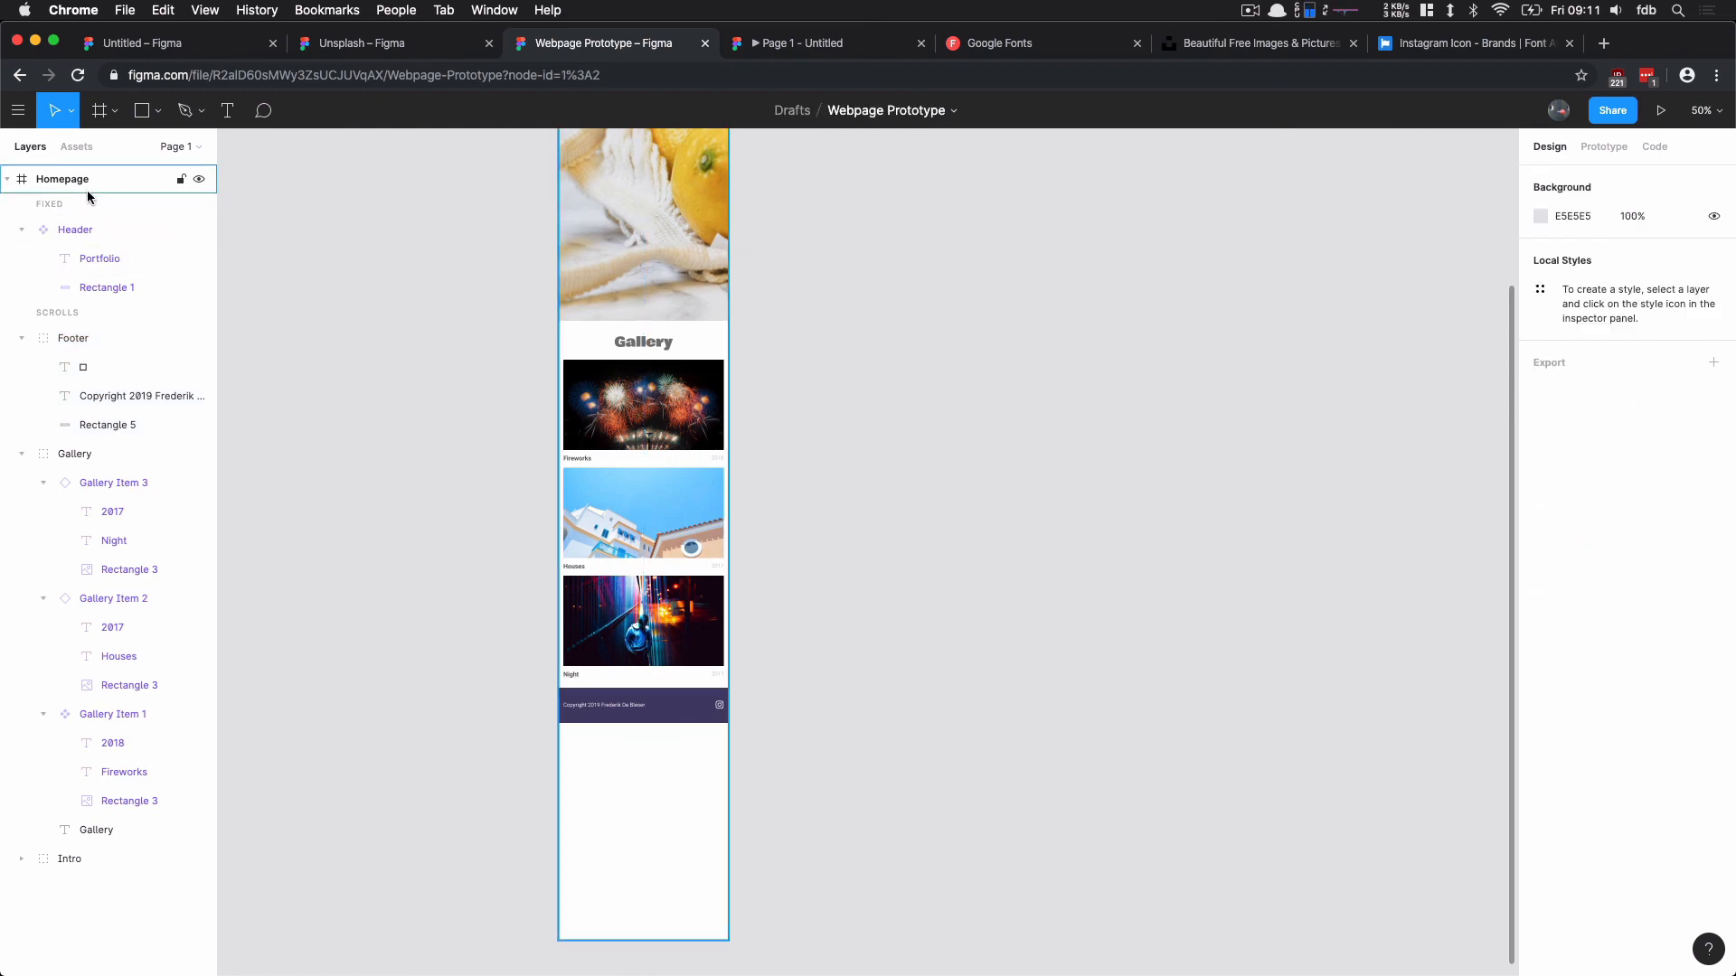
left_click(87, 188)
left_click_drag(649, 941, 644, 721)
left_click(919, 617)
left_click_drag(864, 435, 837, 706)
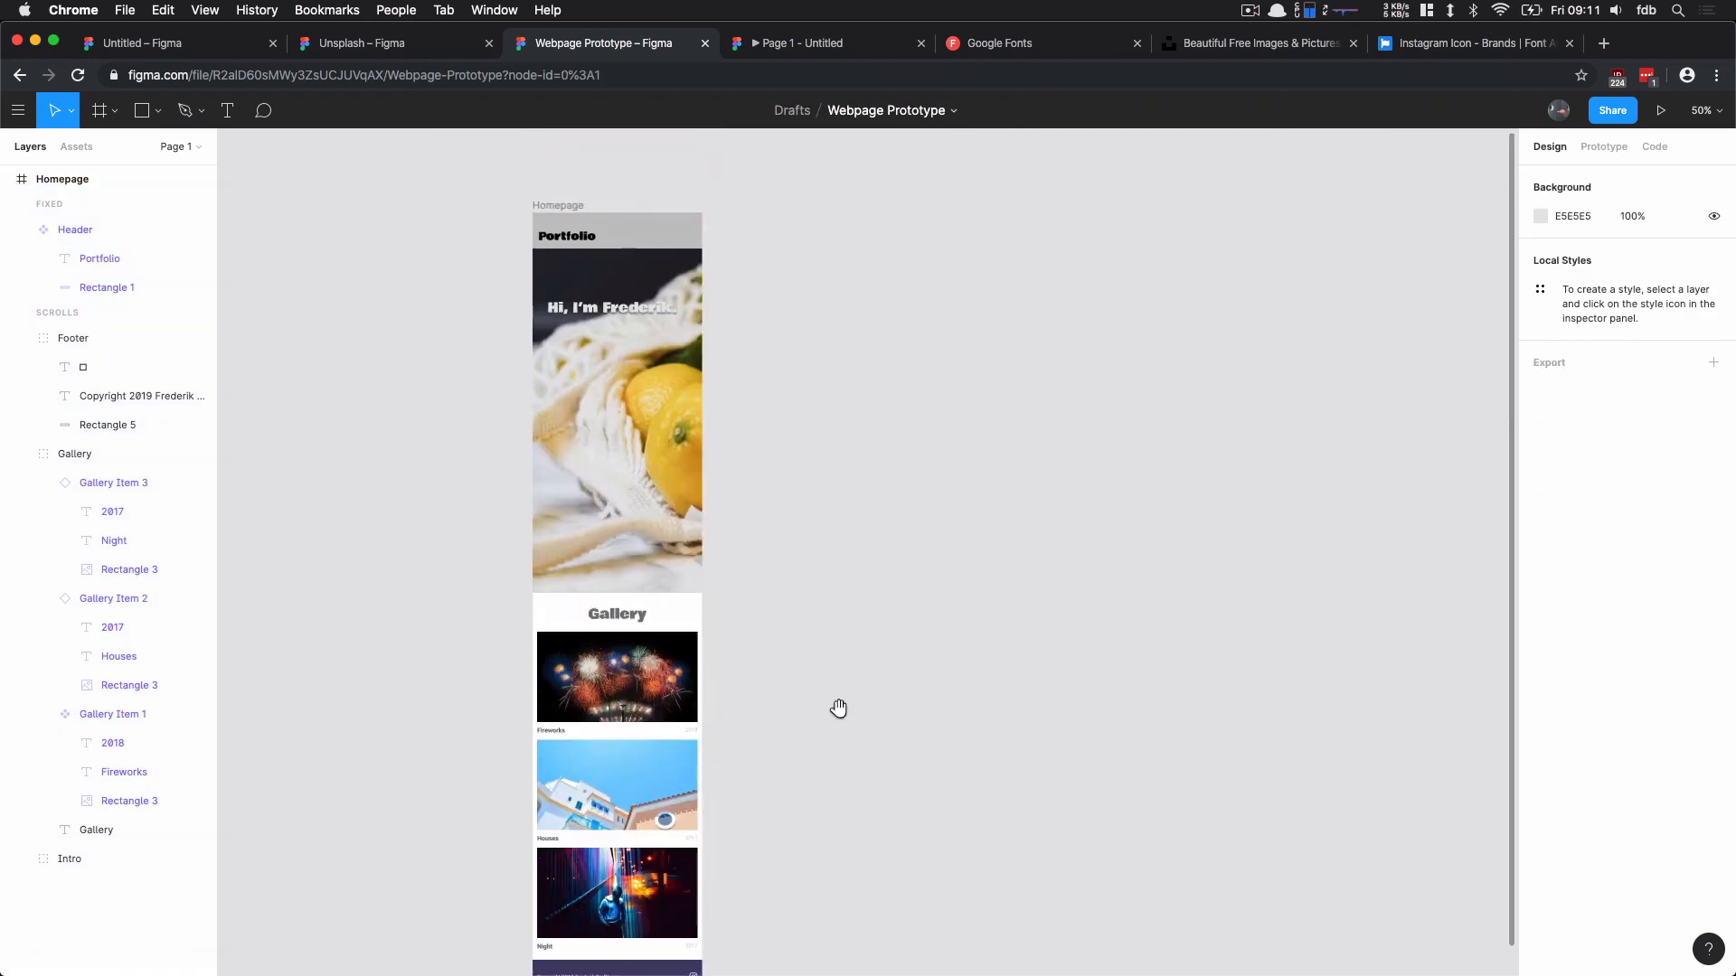
left_click_drag(789, 415, 795, 388)
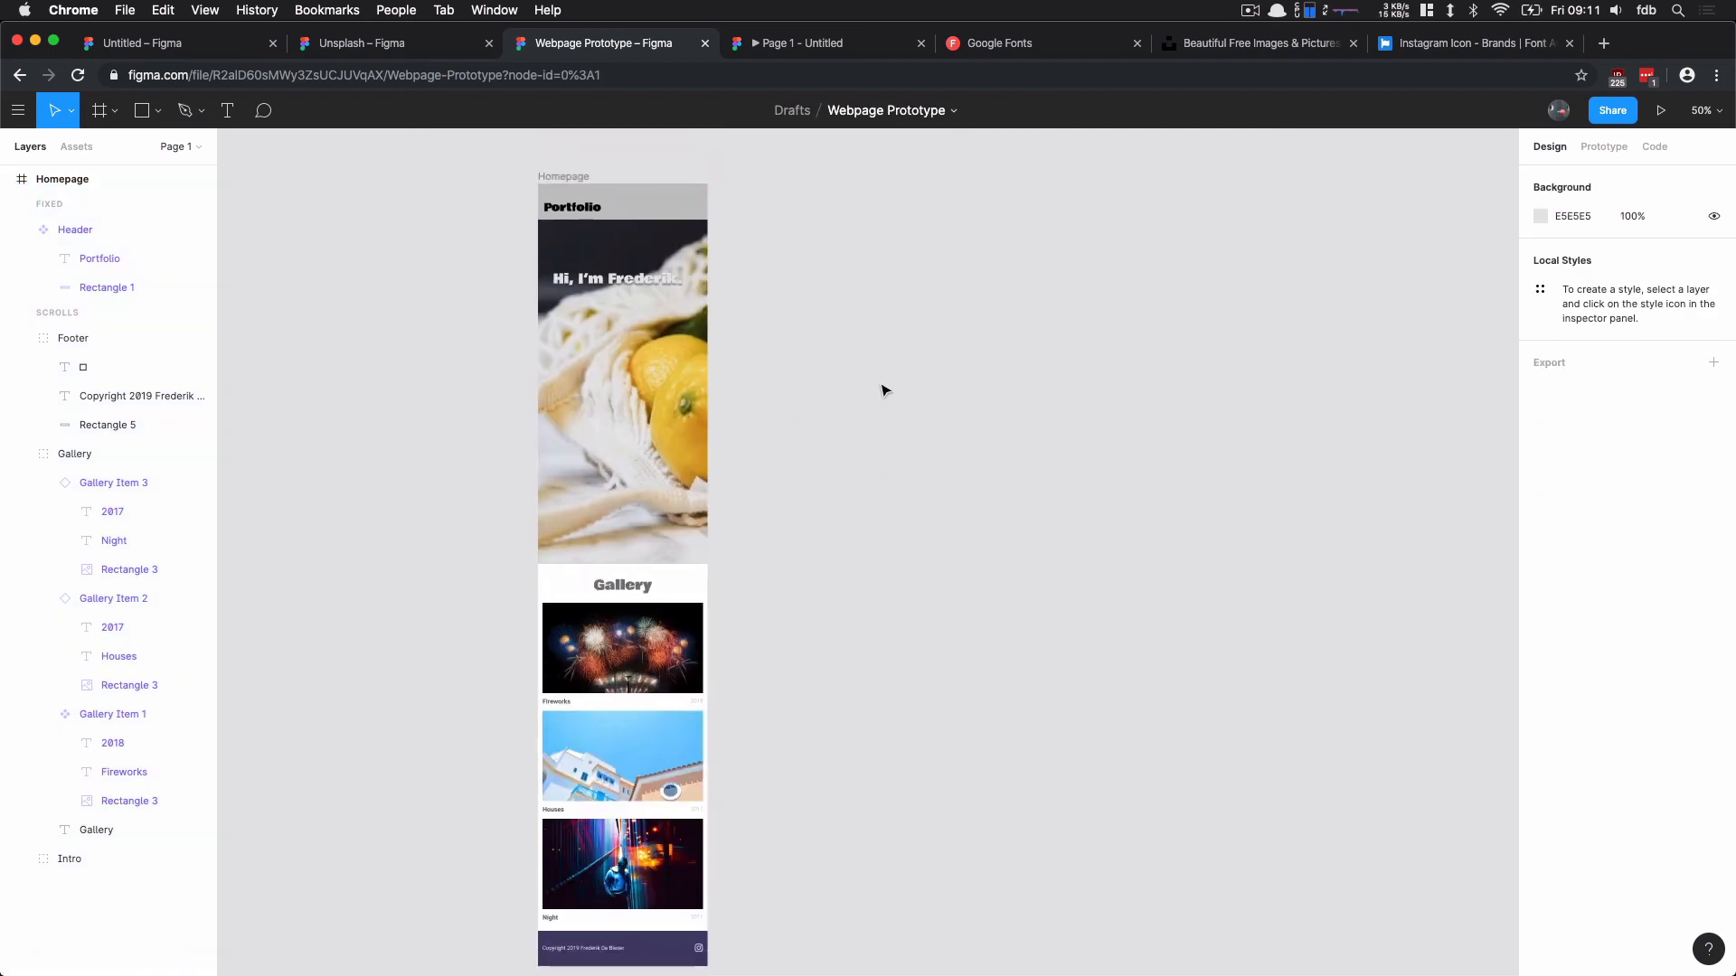